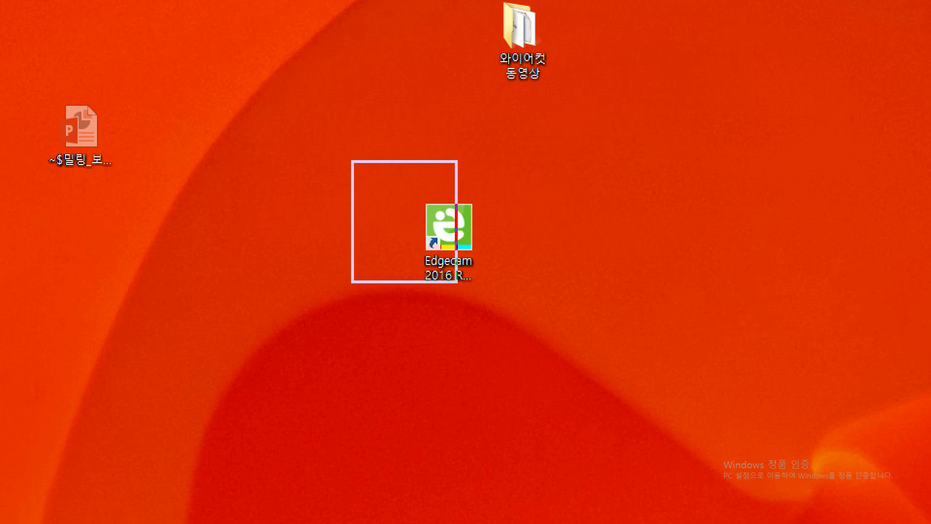
Launch Edgecam 2016 R2 from the desktop
{"action": "left_click_drag", "start_coordinate": [513, 231], "coordinate": [568, 232]}
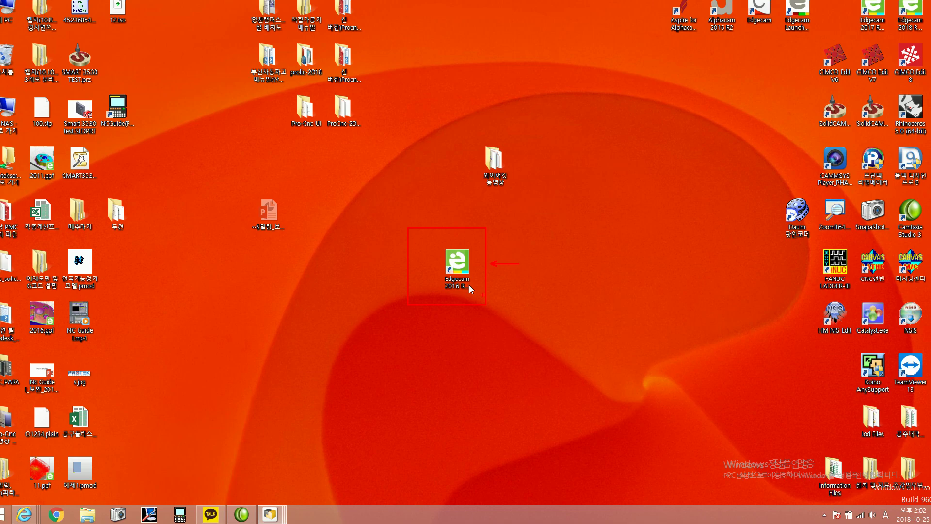
{"action": "double_click", "coordinate": [468, 274]}
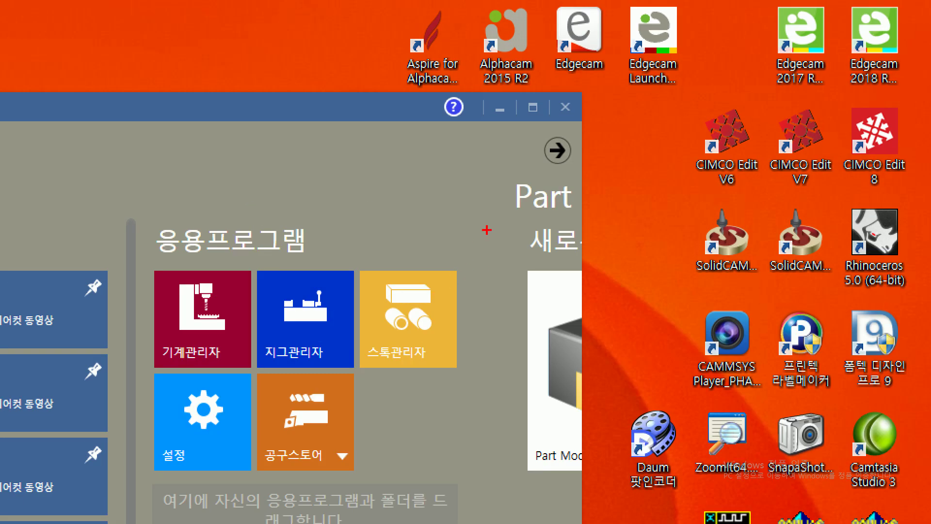
{"action": "left_click_drag", "start_coordinate": [496, 225], "coordinate": [679, 523], "text": "ctrl"}
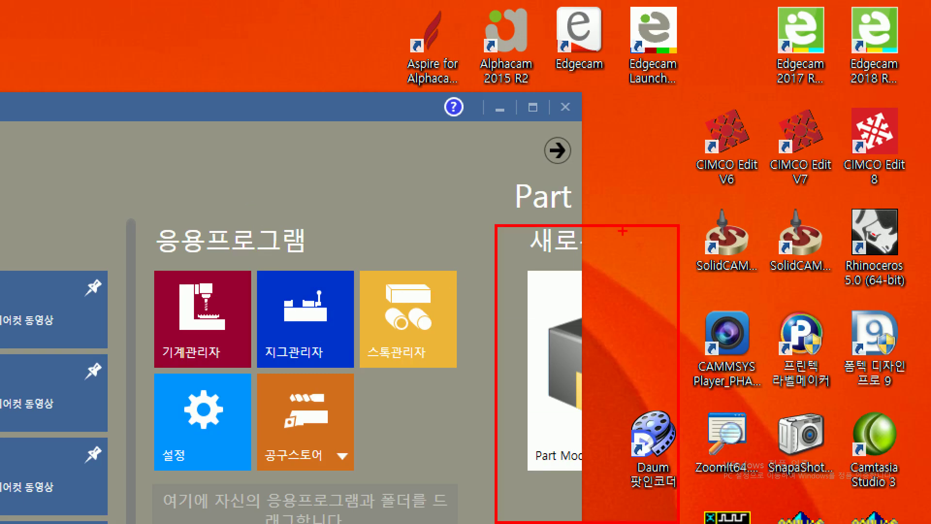
{"action": "left_click_drag", "start_coordinate": [522, 123], "coordinate": [595, 171], "text": "ctrl"}
{"action": "left_click_drag", "start_coordinate": [519, 148], "coordinate": [437, 148], "text": "ctrl+shift"}
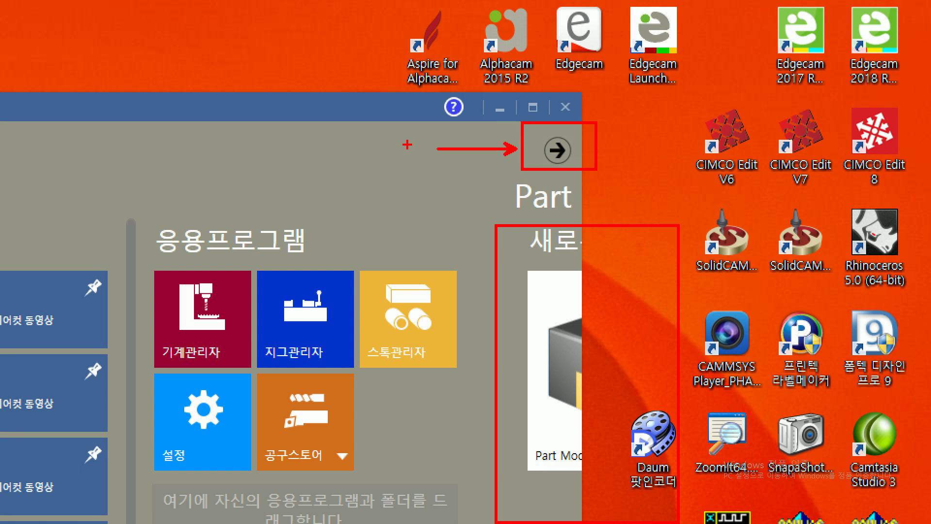
{"action": "key", "text": "Escape"}
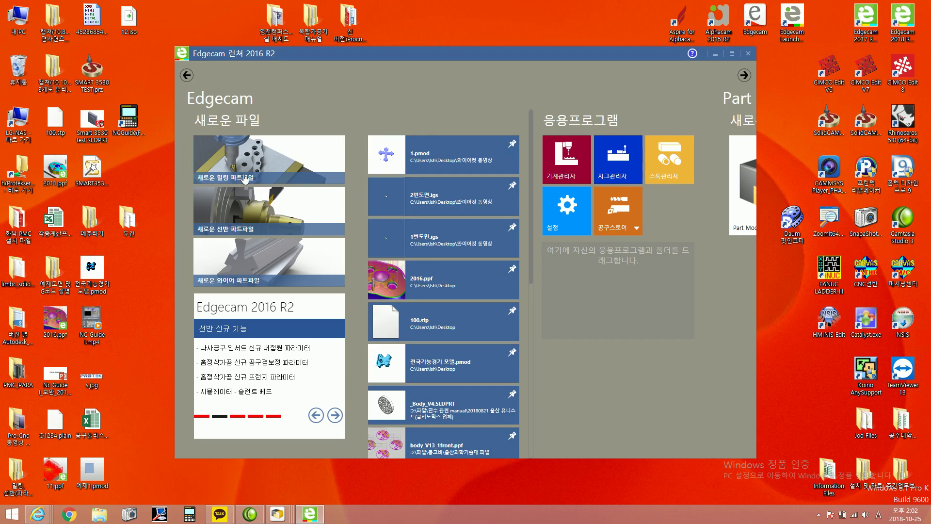
Advance the Edgecam launcher to the Part Modeler section and start a new Part Modeler file
{"action": "left_click", "coordinate": [744, 75]}
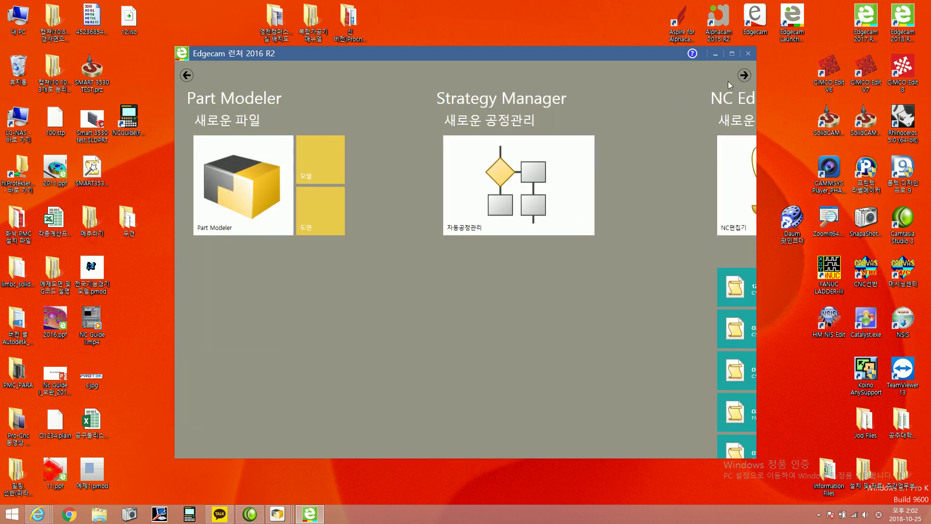
{"action": "left_click", "coordinate": [744, 75]}
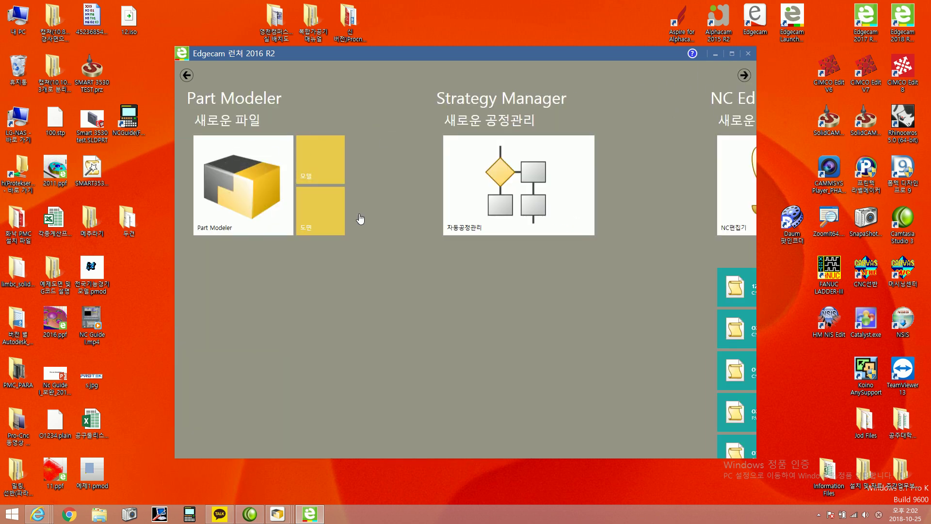
{"action": "left_click", "coordinate": [247, 216]}
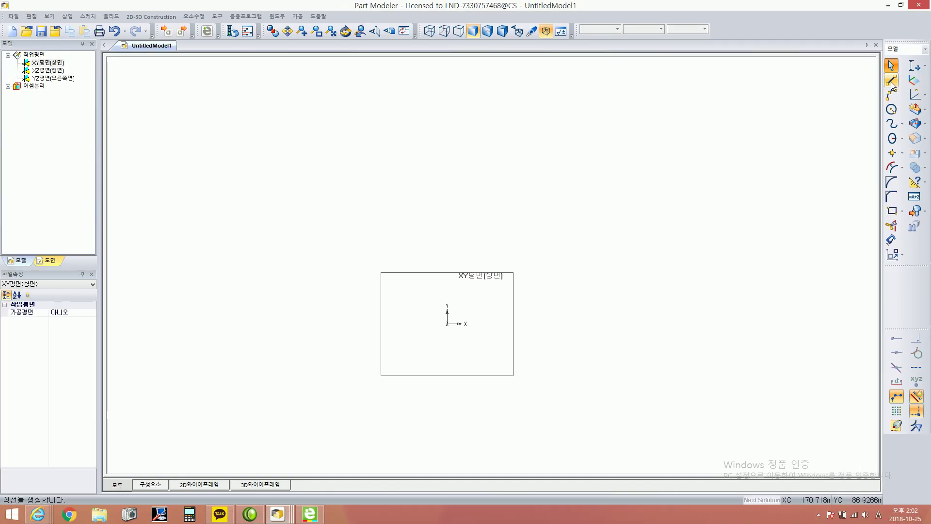
Sketch the lower half of a cross outline with connected lines above the XY plane, with a lower leg about 27 mm long
{"action": "left_click", "coordinate": [849, 165]}
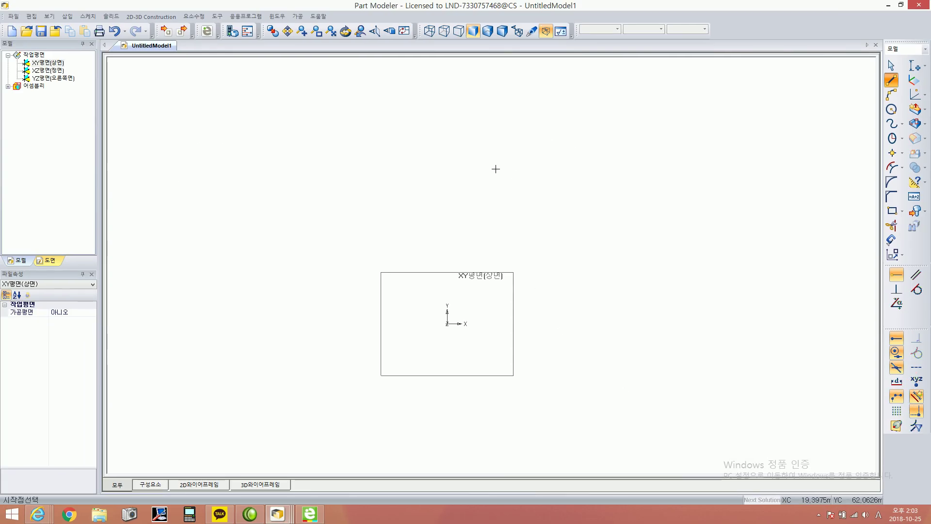
{"action": "left_click", "coordinate": [485, 187]}
{"action": "left_click", "coordinate": [485, 213]}
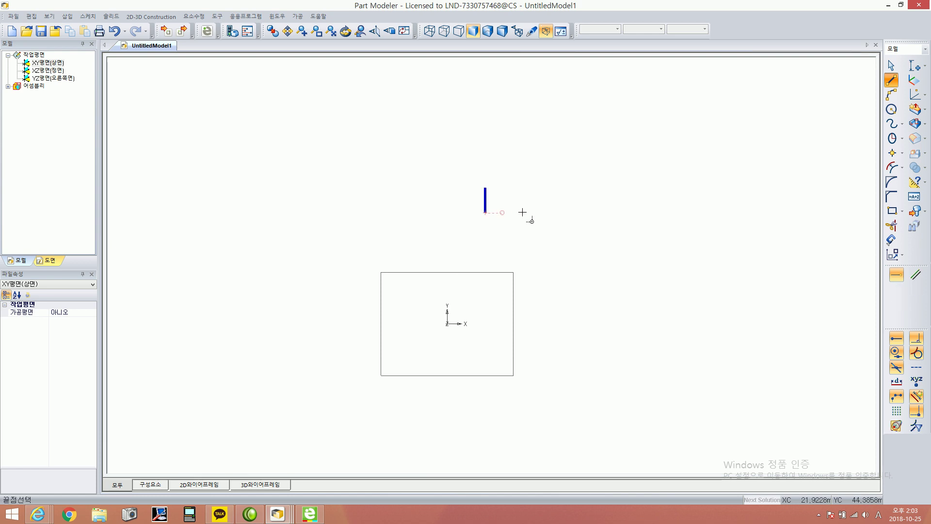
{"action": "left_click", "coordinate": [535, 213]}
{"action": "left_click", "coordinate": [535, 280]}
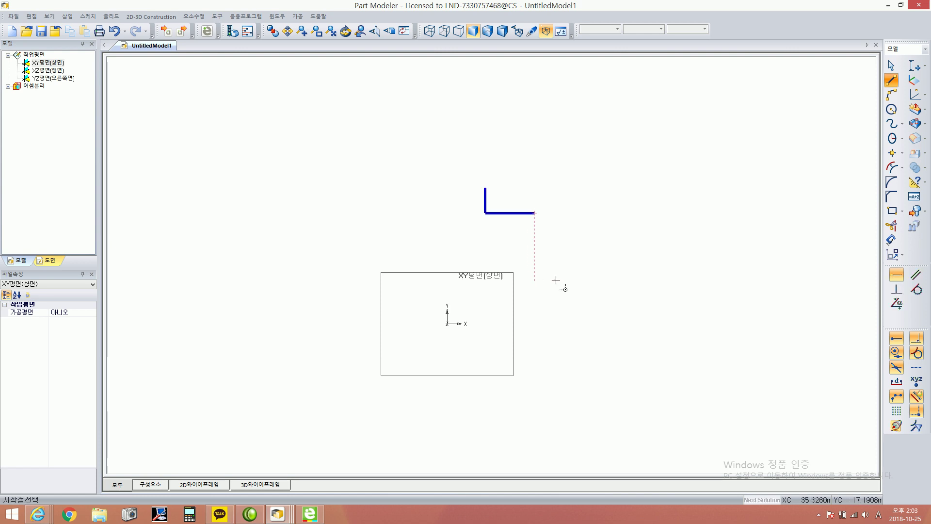
{"action": "left_click", "coordinate": [569, 281]}
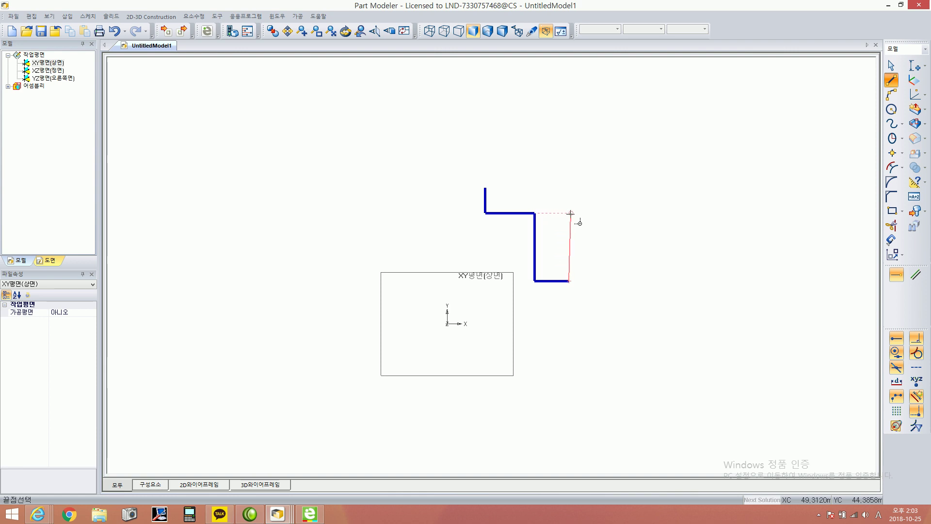
{"action": "left_click", "coordinate": [570, 213]}
{"action": "left_click", "coordinate": [613, 213]}
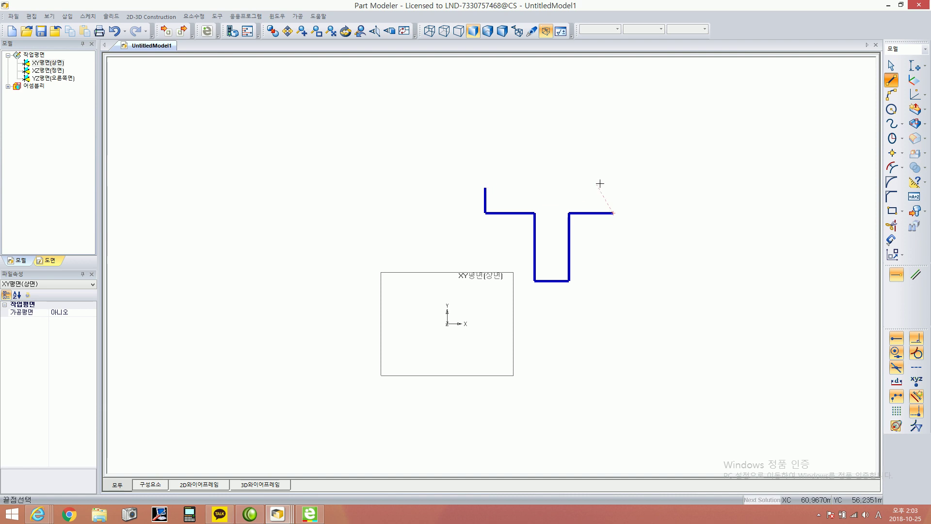
Continue the lines around the right arm and upper arm and close the cross outline at the left arm's starting point
{"action": "left_click", "coordinate": [613, 183]}
{"action": "left_click", "coordinate": [563, 184]}
{"action": "left_click", "coordinate": [563, 144]}
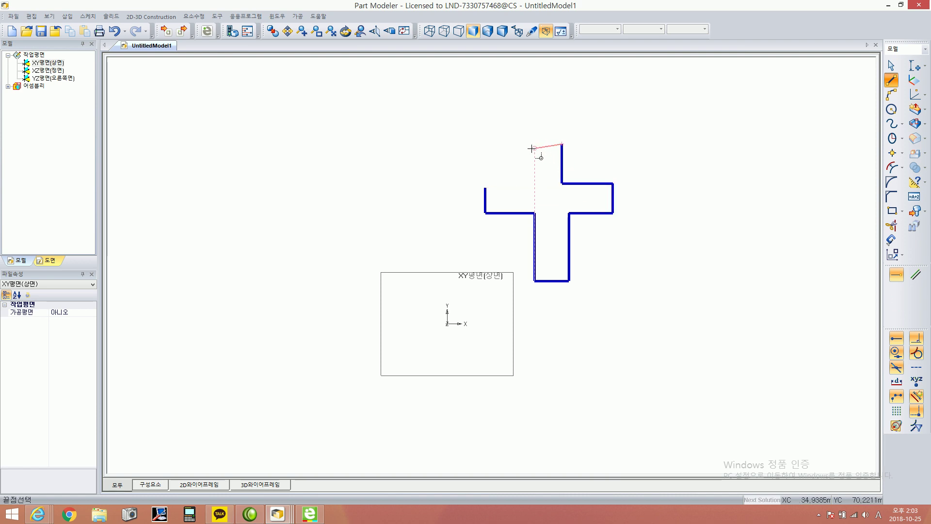
{"action": "left_click", "coordinate": [535, 144]}
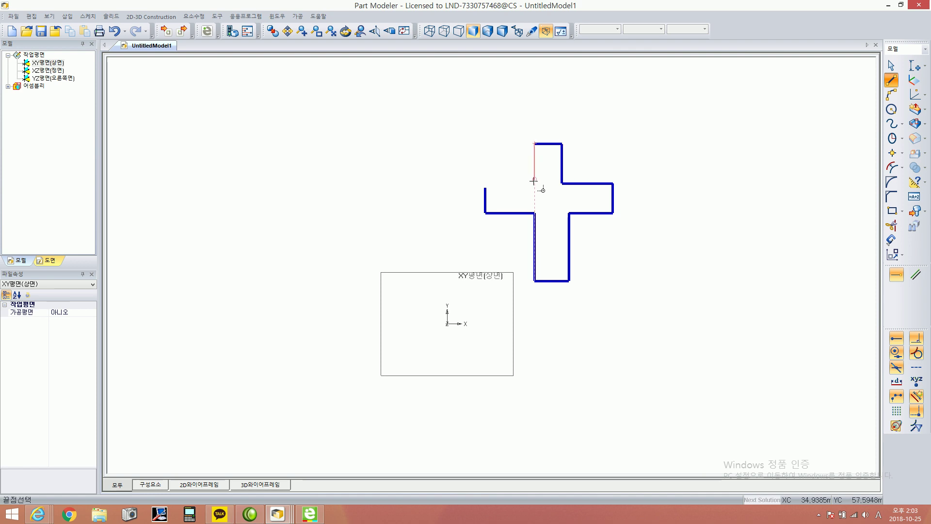
{"action": "left_click", "coordinate": [524, 188]}
{"action": "left_click", "coordinate": [486, 188]}
{"action": "key", "text": "Escape"}
{"action": "scroll", "coordinate": [613, 233], "scroll_direction": "up", "scroll_amount": 1}
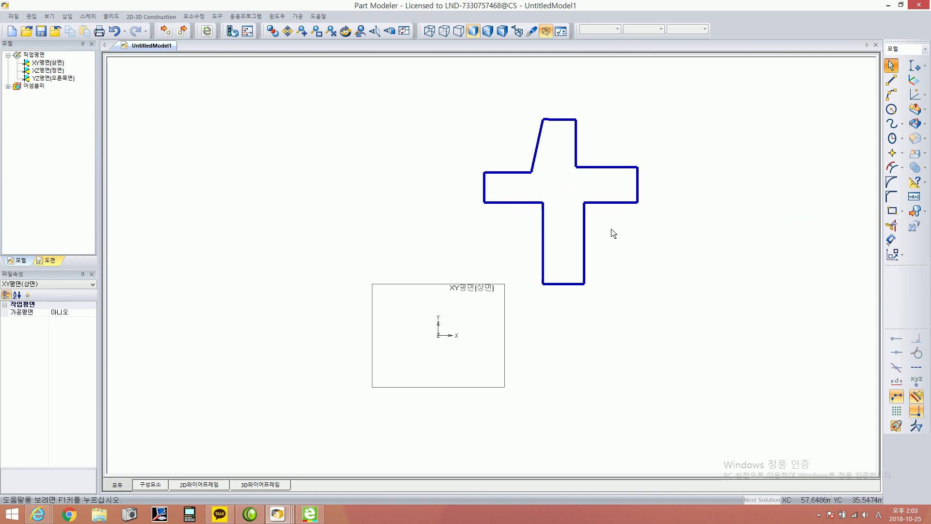
Delete the top edge and the slanted left edge of the cross's upper arm
{"action": "left_click_drag", "start_coordinate": [543, 120], "coordinate": [543, 120]}
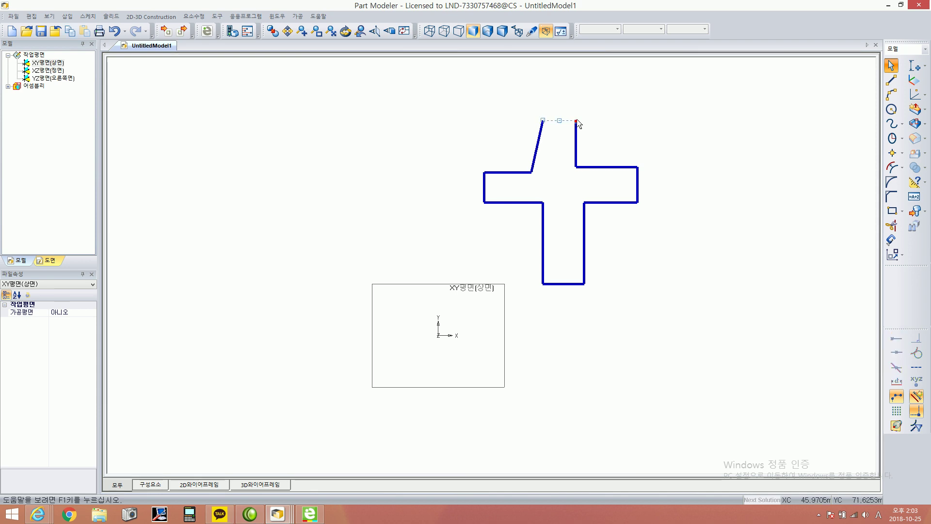
{"action": "key", "text": "Delete"}
{"action": "left_click", "coordinate": [540, 136]}
{"action": "key", "text": "Delete"}
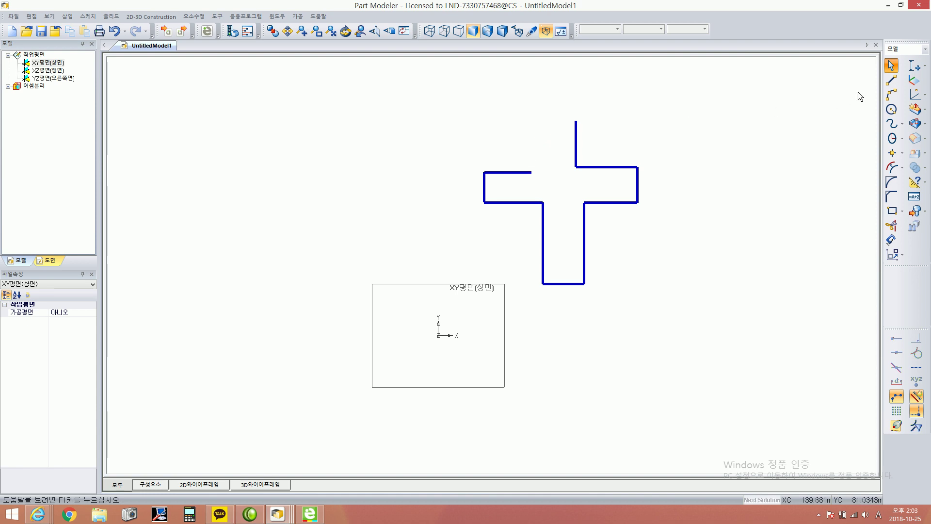
Redraw the upper arm's top and left edges as two slanted lines that close the outline at the left arm
{"action": "left_click", "coordinate": [892, 80]}
{"action": "left_click", "coordinate": [576, 121]}
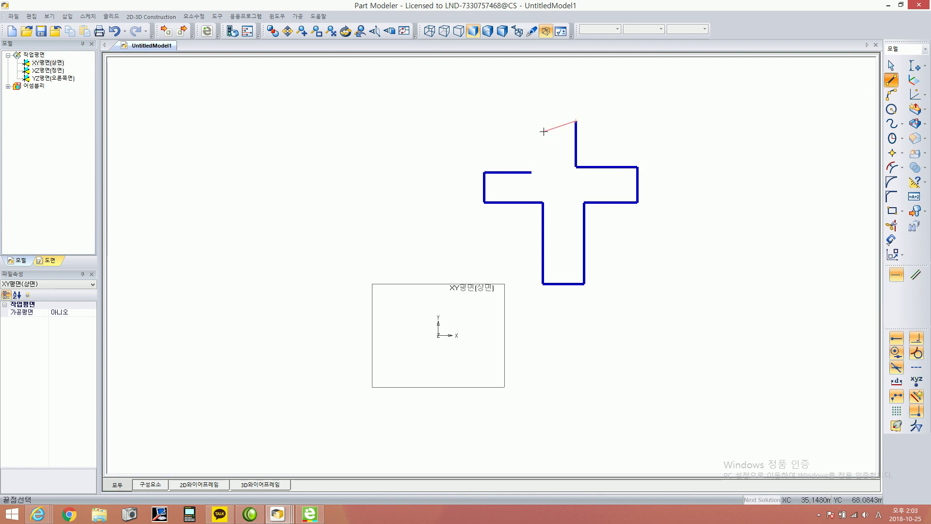
{"action": "left_click", "coordinate": [544, 133]}
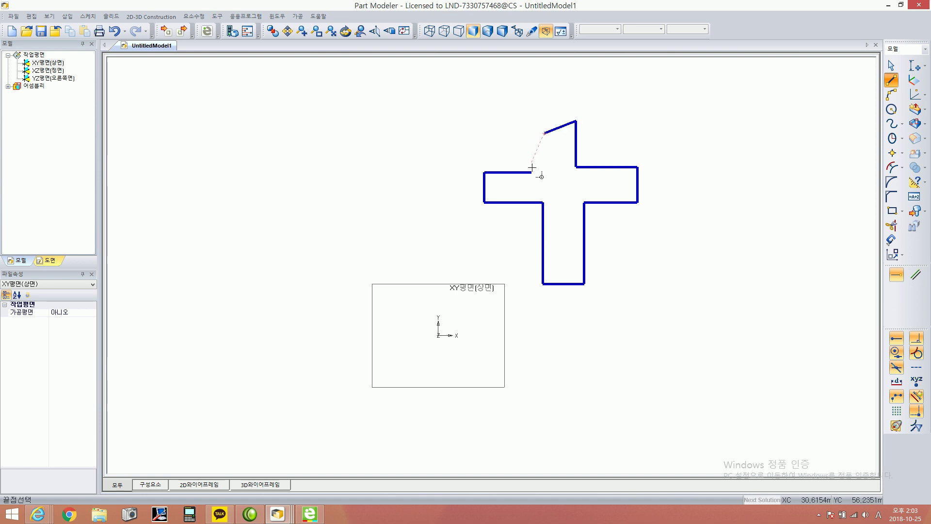
{"action": "left_click", "coordinate": [531, 172]}
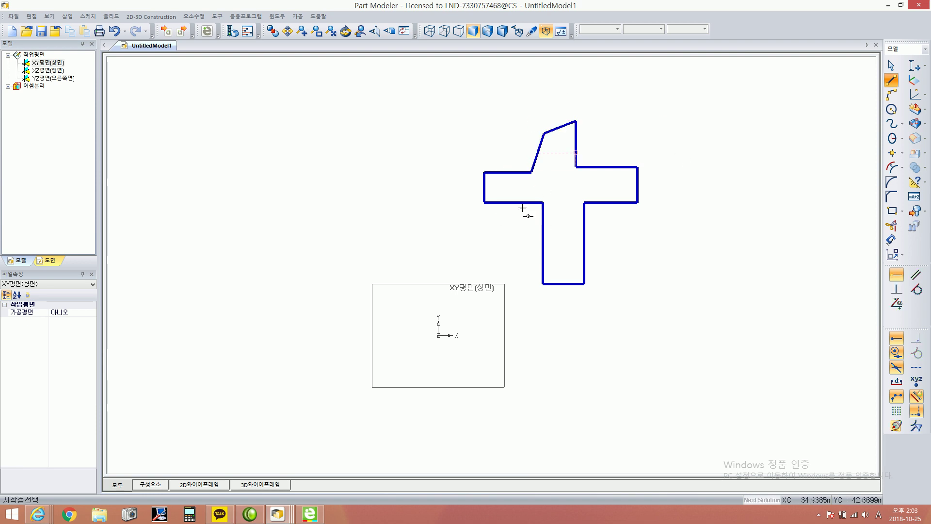
{"action": "key", "text": "Escape"}
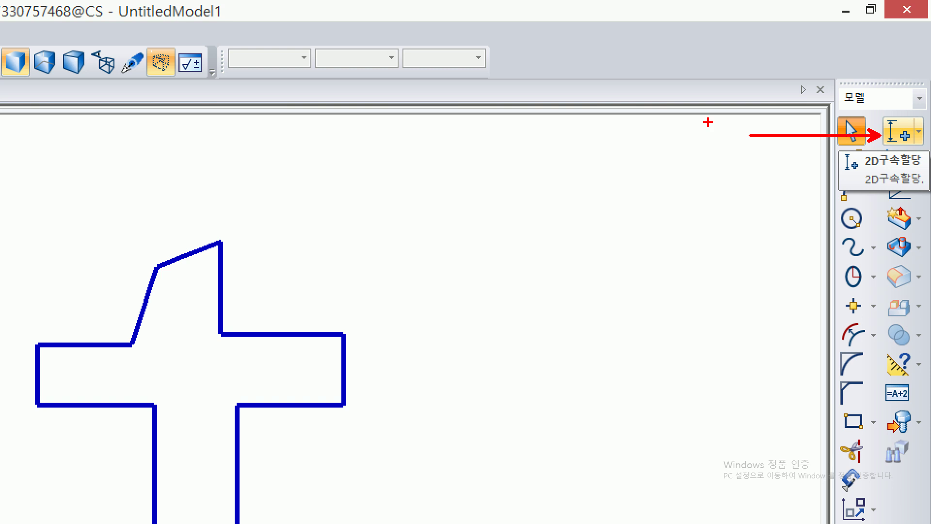
Assign 2D constraints making the upper arm's slanted top edge horizontal and its slanted left edge vertical
{"action": "left_click", "coordinate": [901, 131]}
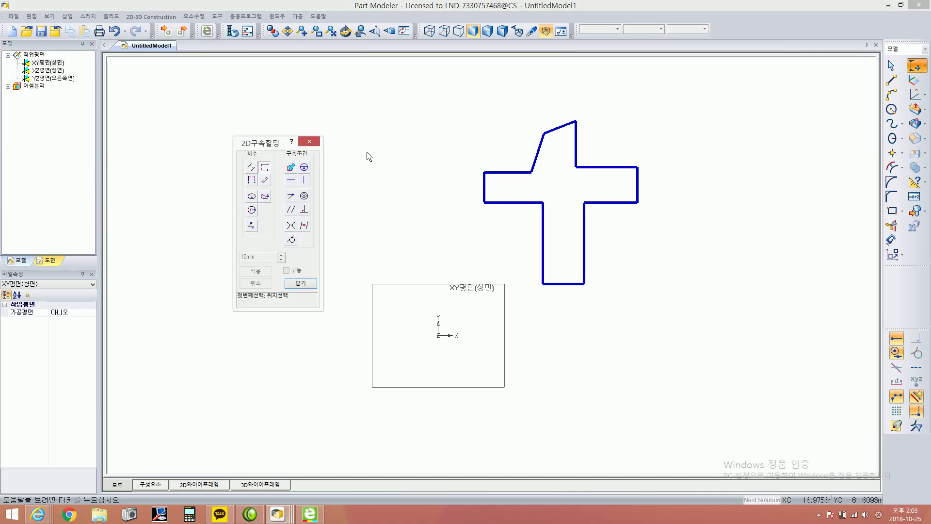
{"action": "left_click_drag", "start_coordinate": [262, 147], "coordinate": [322, 137]}
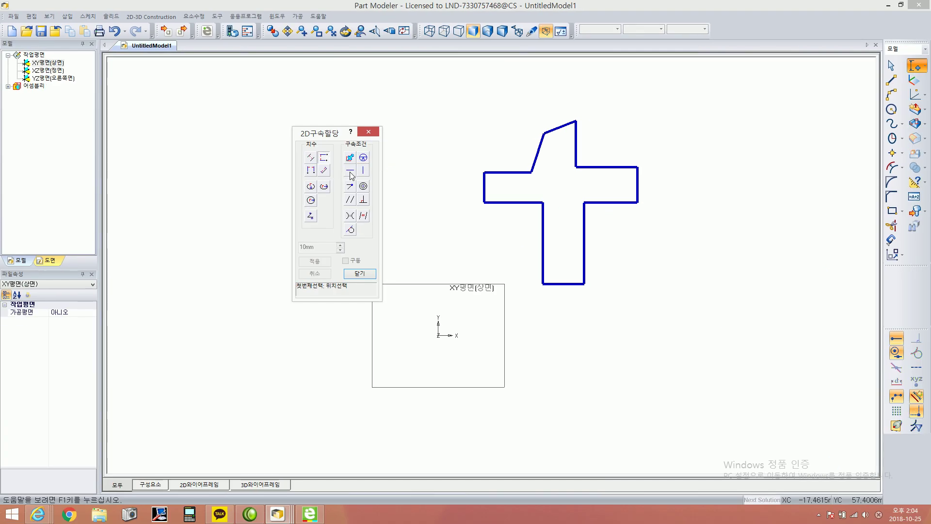
{"action": "left_click", "coordinate": [456, 264]}
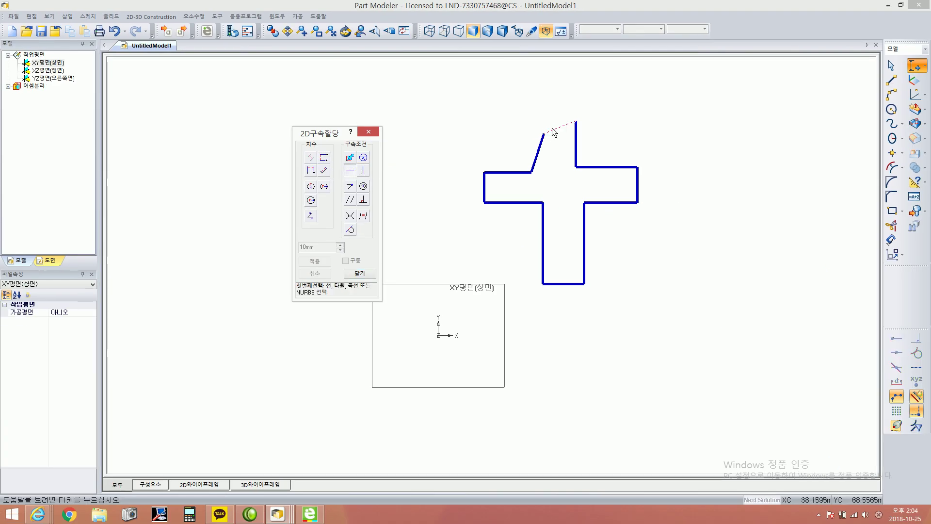
{"action": "key", "text": "ctrl+1"}
{"action": "left_click", "coordinate": [481, 262]}
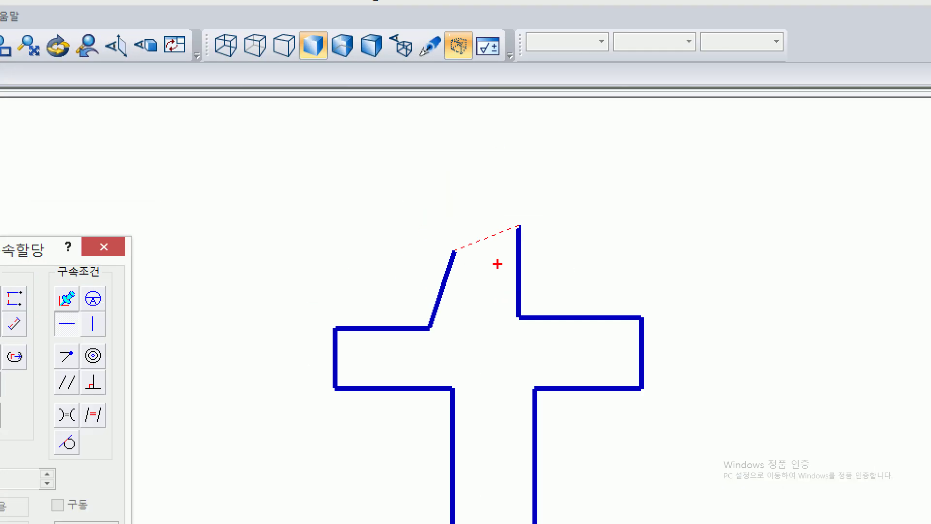
{"action": "left_click_drag", "start_coordinate": [500, 232], "coordinate": [498, 187], "text": "ctrl+shift"}
{"action": "key", "text": "Escape"}
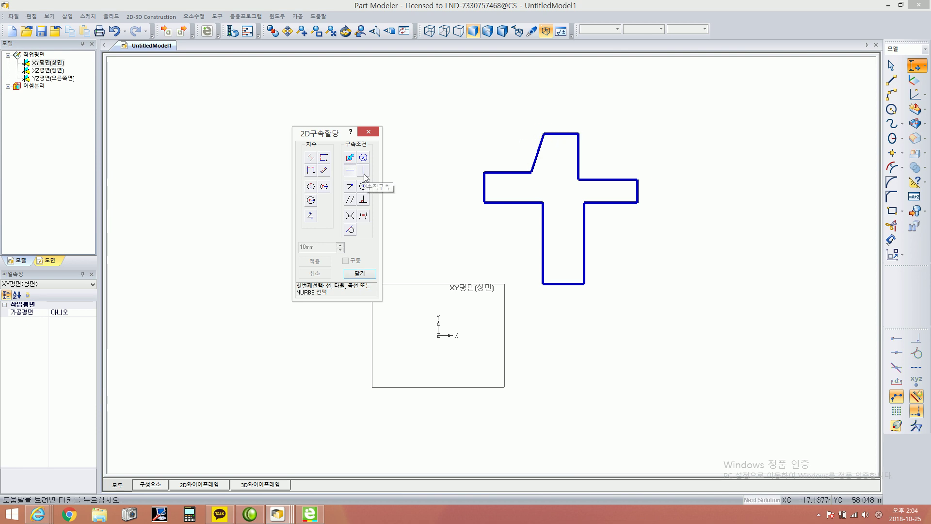
{"action": "left_click", "coordinate": [364, 174]}
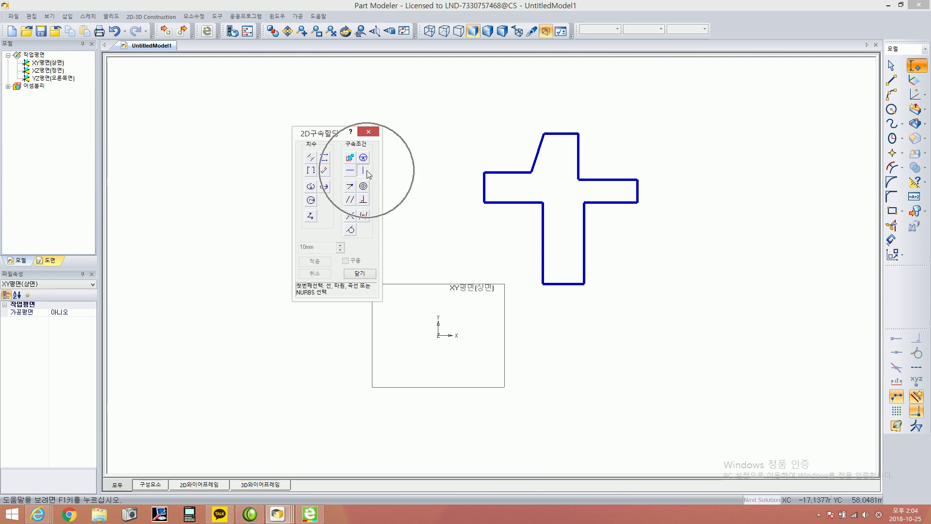
{"action": "left_click", "coordinate": [539, 153]}
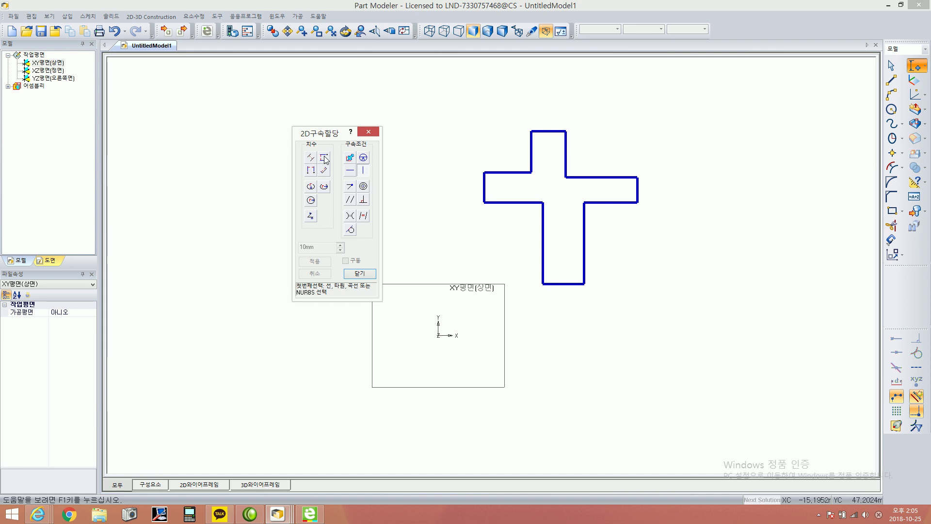
Add a 24 mm vertical dimension between the lower arm's bottom-left corner and the left arm's lower-left corner
{"action": "left_click", "coordinate": [459, 258]}
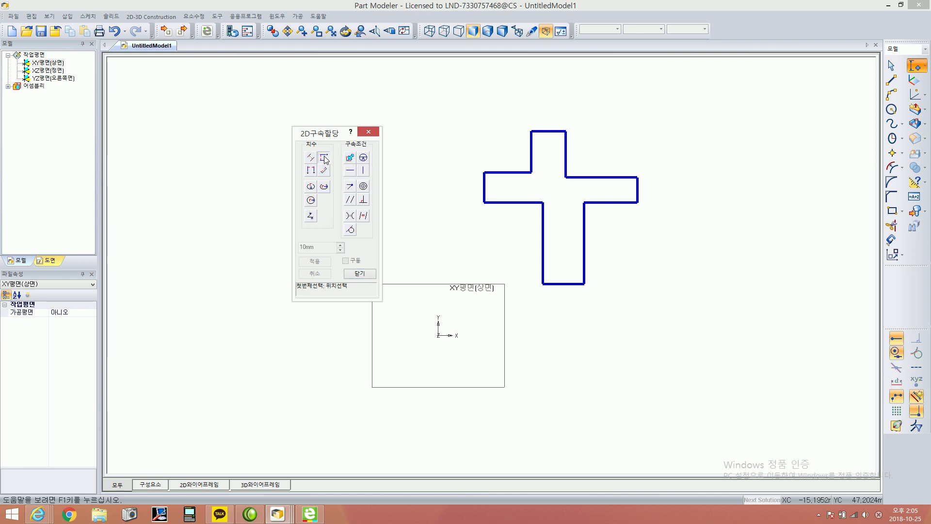
{"action": "left_click", "coordinate": [542, 283]}
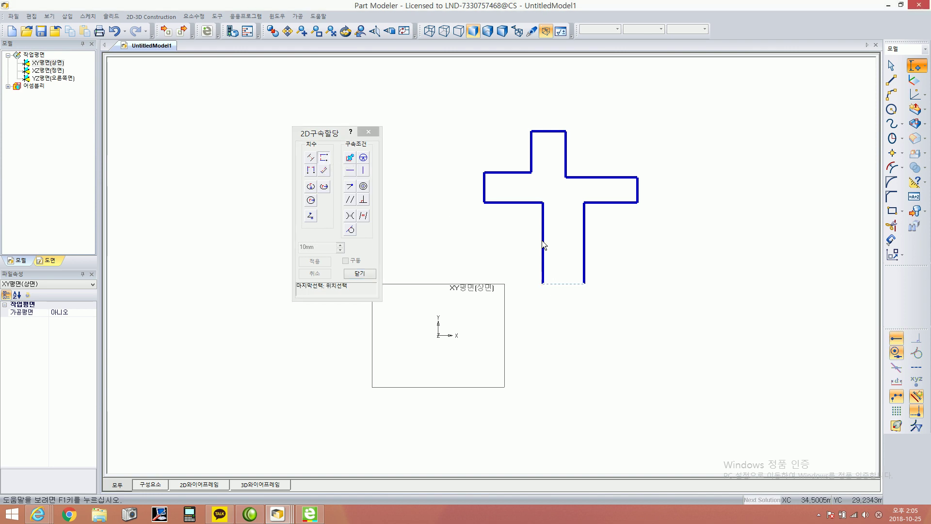
{"action": "left_click", "coordinate": [485, 202]}
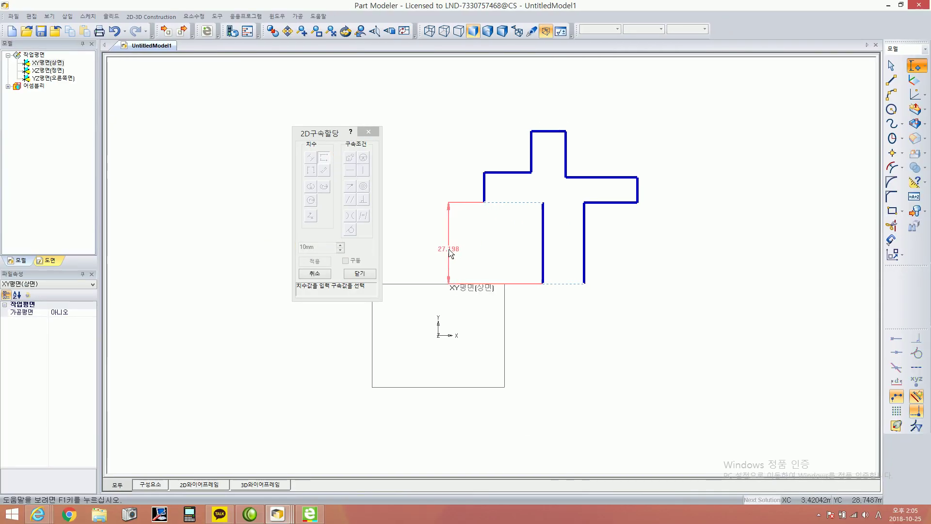
{"action": "left_click", "coordinate": [451, 253]}
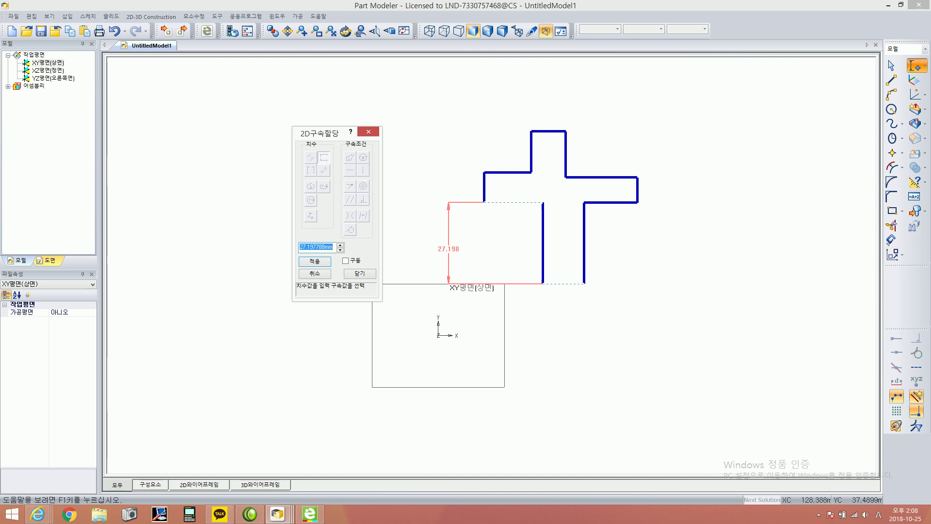
{"action": "type", "text": "24"}
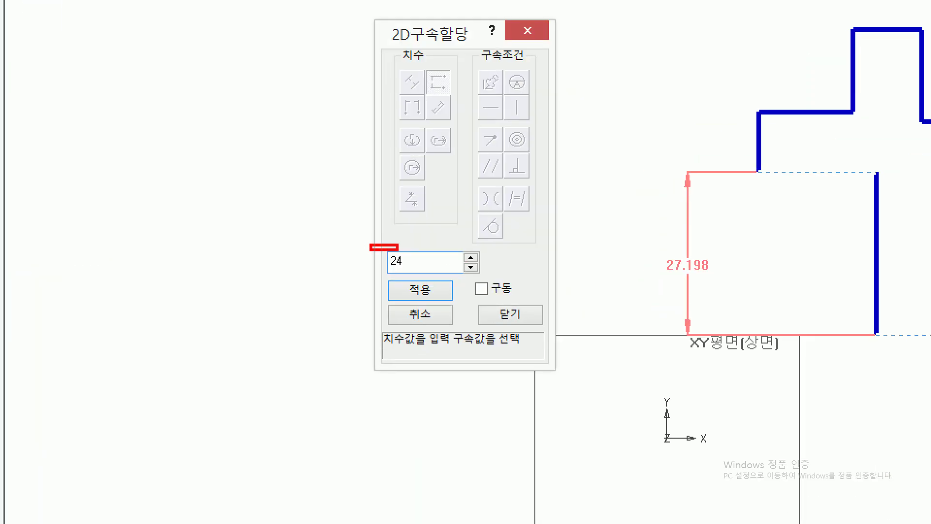
{"action": "left_click_drag", "start_coordinate": [397, 250], "coordinate": [494, 277], "text": "ctrl"}
{"action": "left_click_drag", "start_coordinate": [388, 224], "coordinate": [442, 213]}
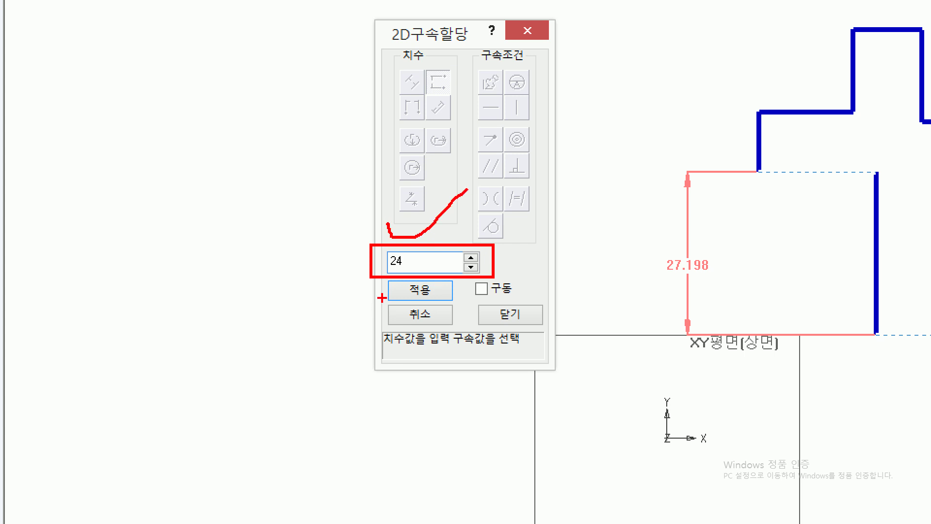
{"action": "left_click_drag", "start_coordinate": [386, 292], "coordinate": [299, 290], "text": "ctrl+shift"}
{"action": "left_click_drag", "start_coordinate": [615, 230], "coordinate": [789, 310], "text": "ctrl"}
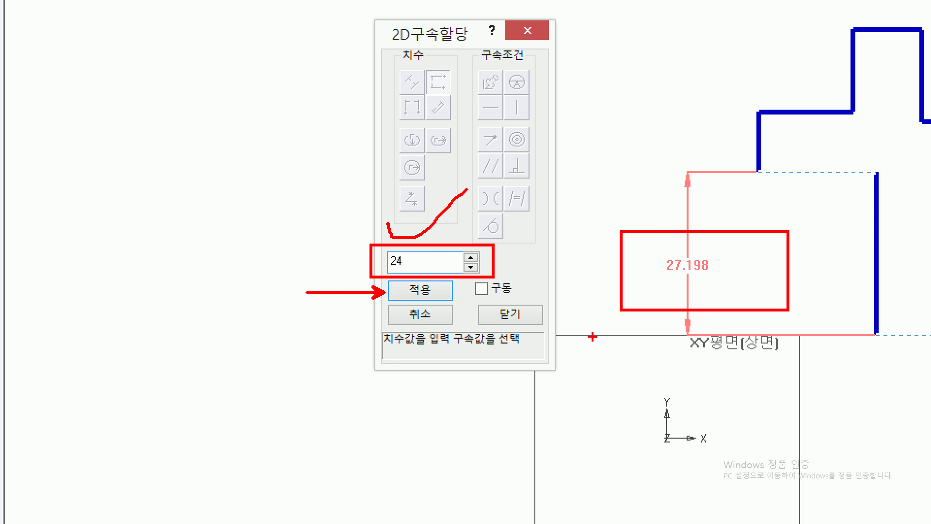
{"action": "key", "text": "Escape"}
{"action": "left_click", "coordinate": [320, 265]}
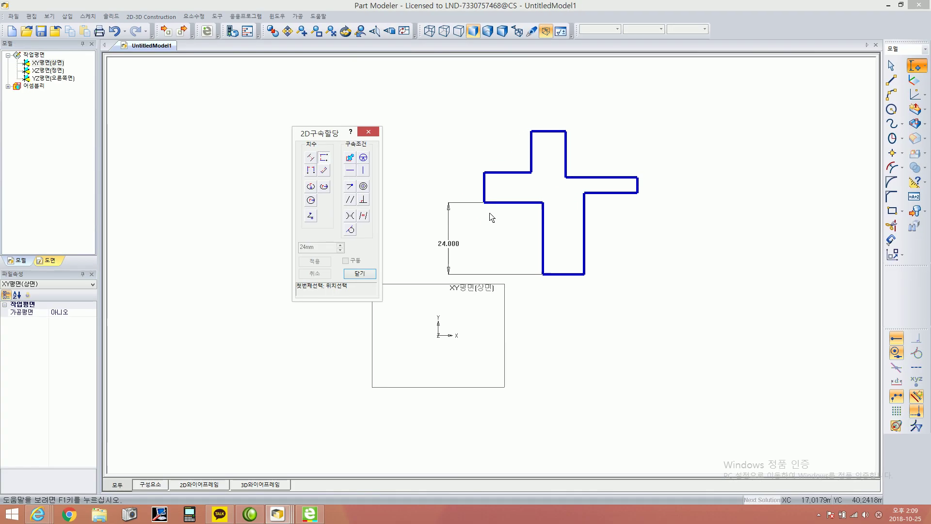
Dimension the left arm's end height vertically as 6 mm between its lower and upper corners
{"action": "left_click", "coordinate": [484, 203]}
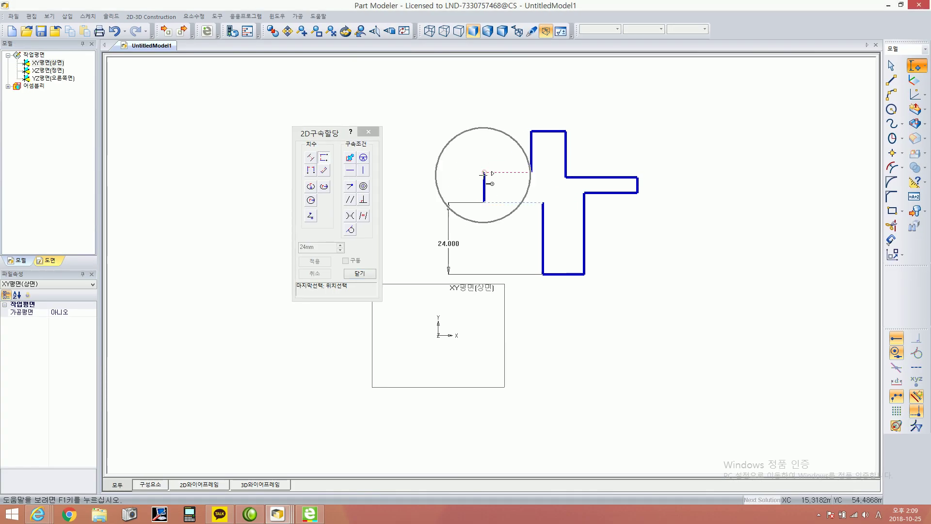
{"action": "left_click", "coordinate": [485, 175]}
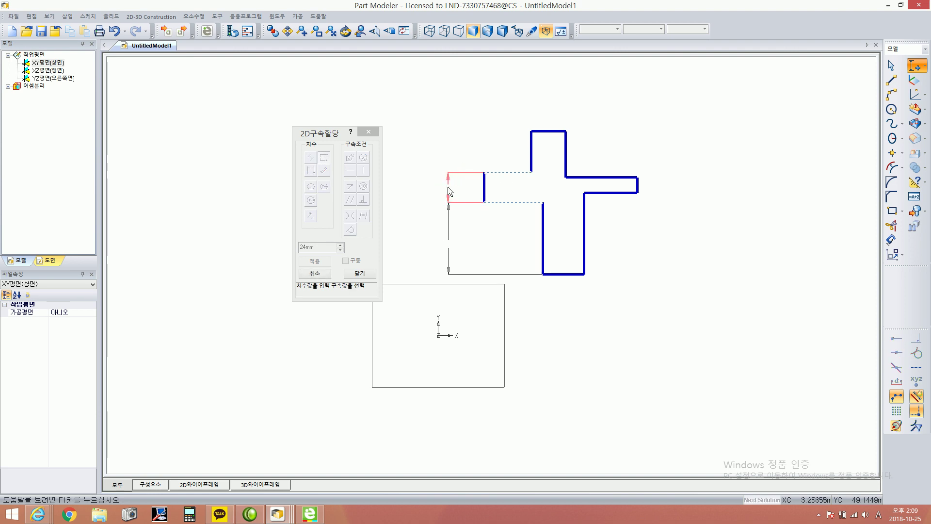
{"action": "left_click", "coordinate": [449, 189]}
{"action": "type", "text": "6"}
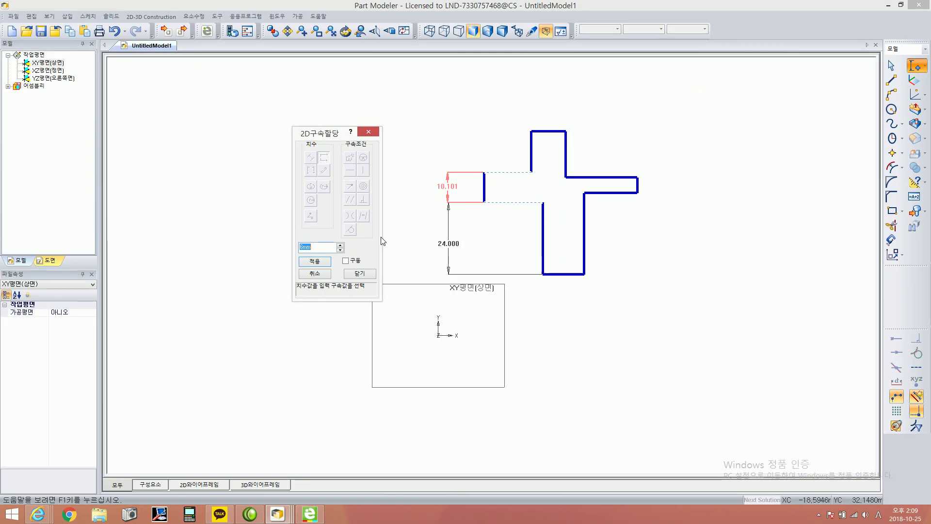
{"action": "left_click", "coordinate": [337, 309]}
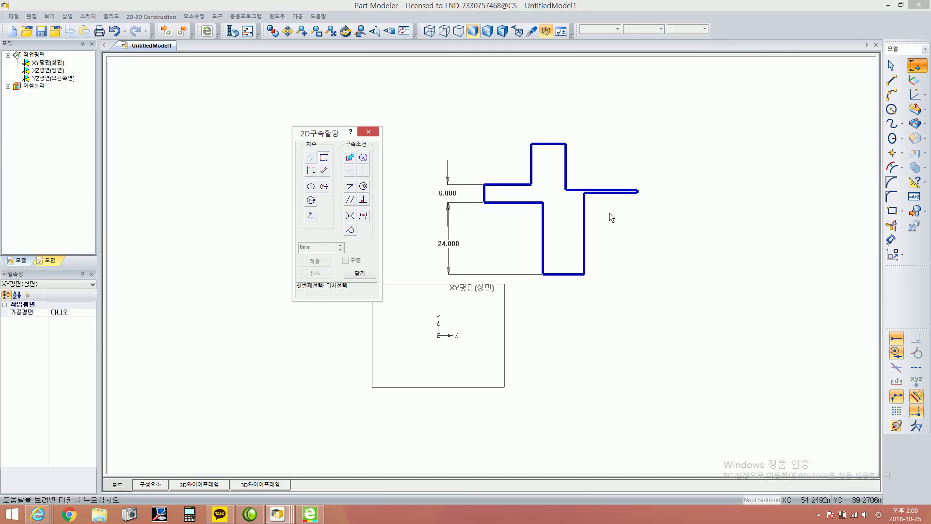
Dimension the right arm's end height vertically as 6 mm between its upper and lower corners
{"action": "scroll", "coordinate": [620, 210], "scroll_direction": "up", "scroll_amount": 3}
{"action": "scroll", "coordinate": [719, 150], "scroll_direction": "up", "scroll_amount": 1}
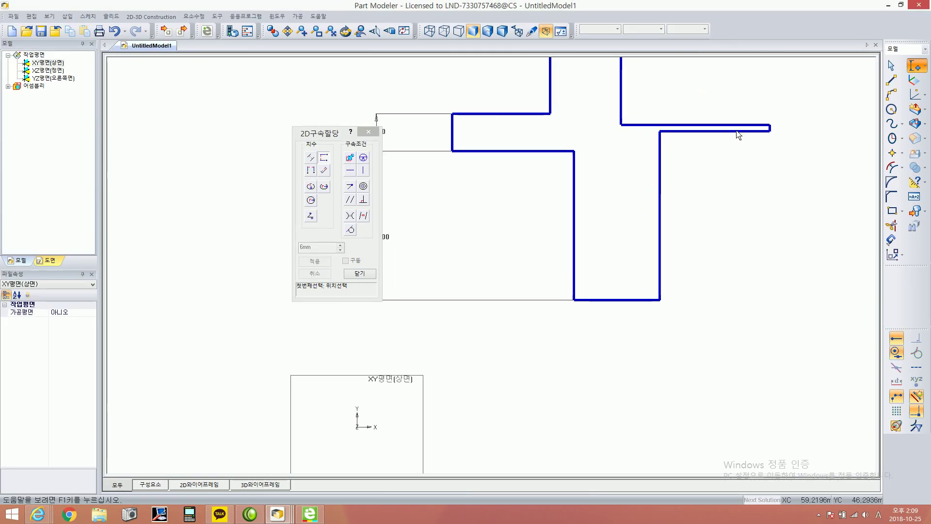
{"action": "scroll", "coordinate": [742, 154], "scroll_direction": "up", "scroll_amount": 1}
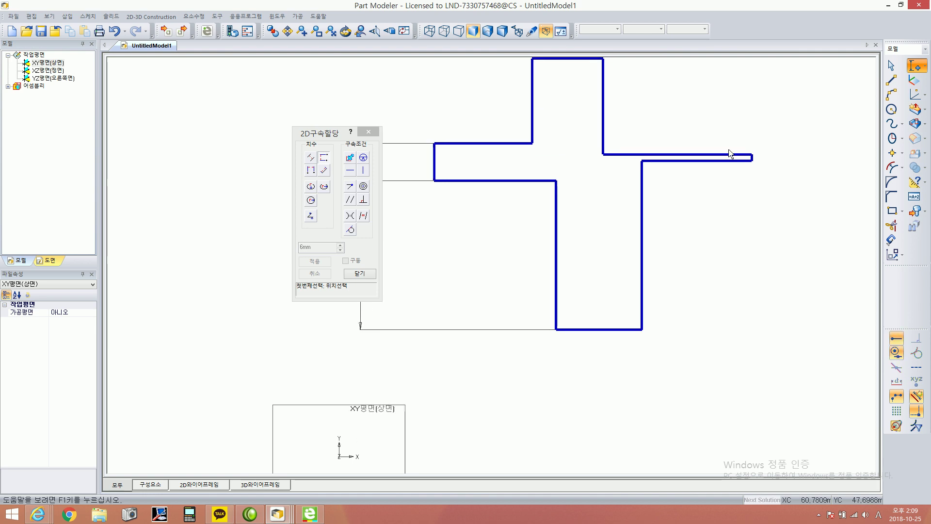
{"action": "left_click", "coordinate": [753, 158]}
{"action": "left_click", "coordinate": [772, 160]}
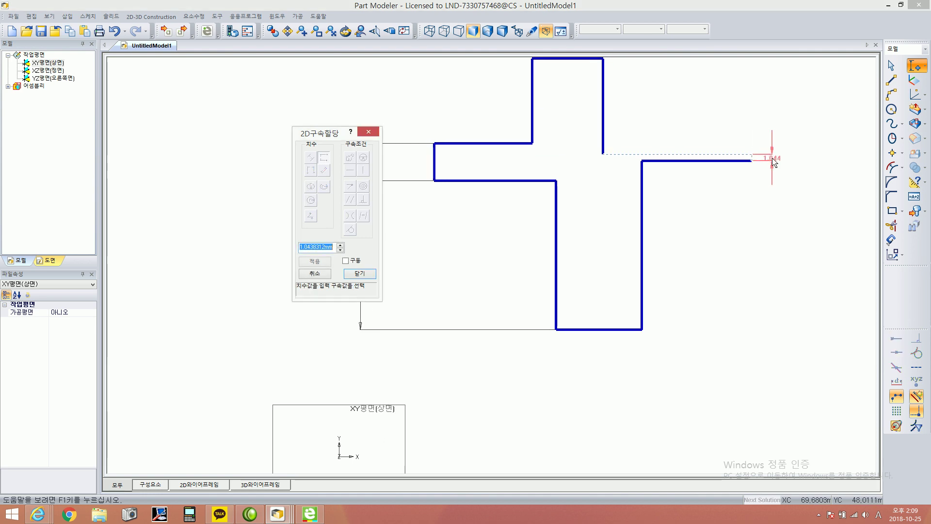
{"action": "type", "text": "6"}
{"action": "key", "text": "Return"}
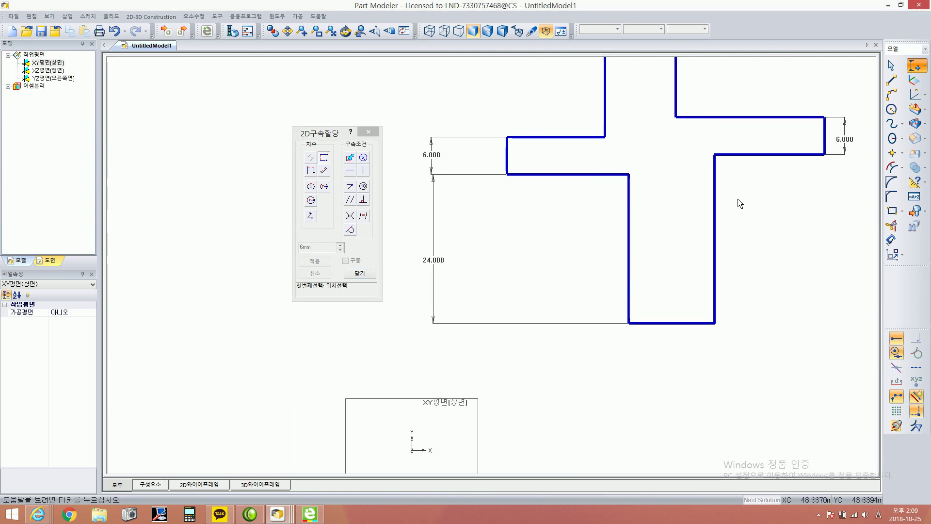
Add a 24 mm vertical dimension between the lower arm's bottom-right corner and the right arm's lower-right corner
{"action": "left_click", "coordinate": [714, 324]}
{"action": "left_click", "coordinate": [843, 243]}
{"action": "type", "text": "24"}
{"action": "key", "text": "Return"}
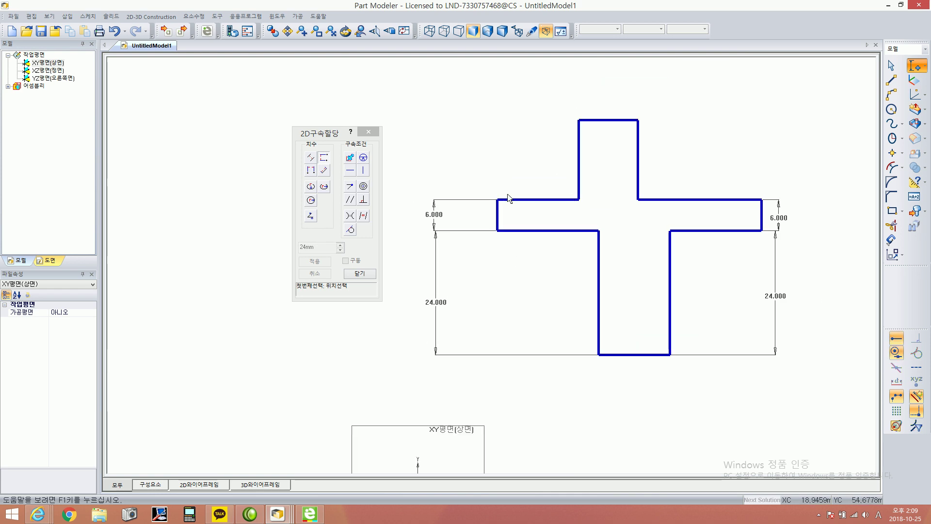
Add a 12 mm vertical dimension between the left arm's upper-left corner and the upper arm's top-left corner
{"action": "left_click", "coordinate": [579, 122]}
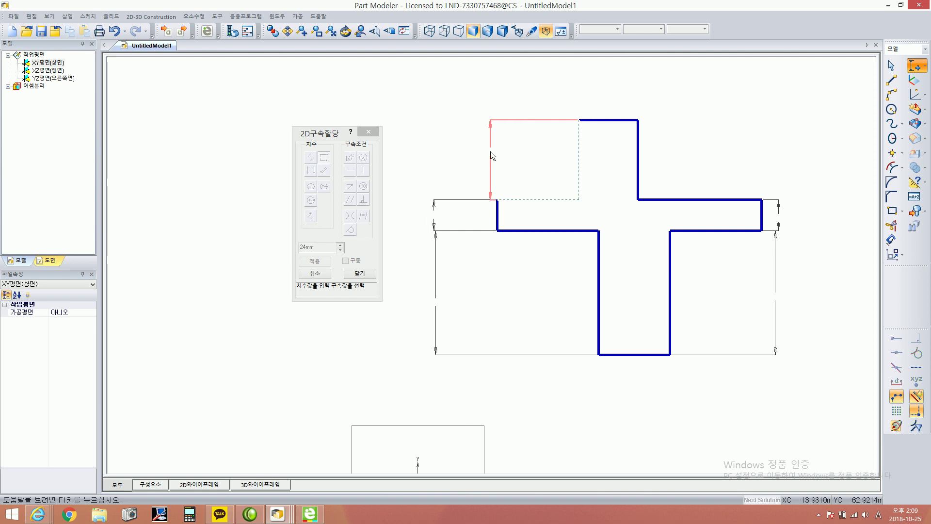
{"action": "left_click", "coordinate": [454, 154]}
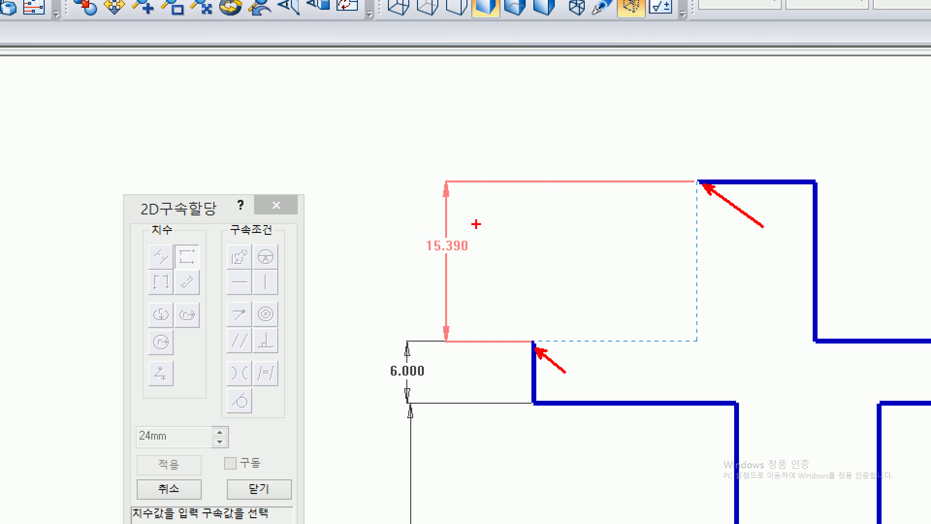
{"action": "key", "text": "Escape"}
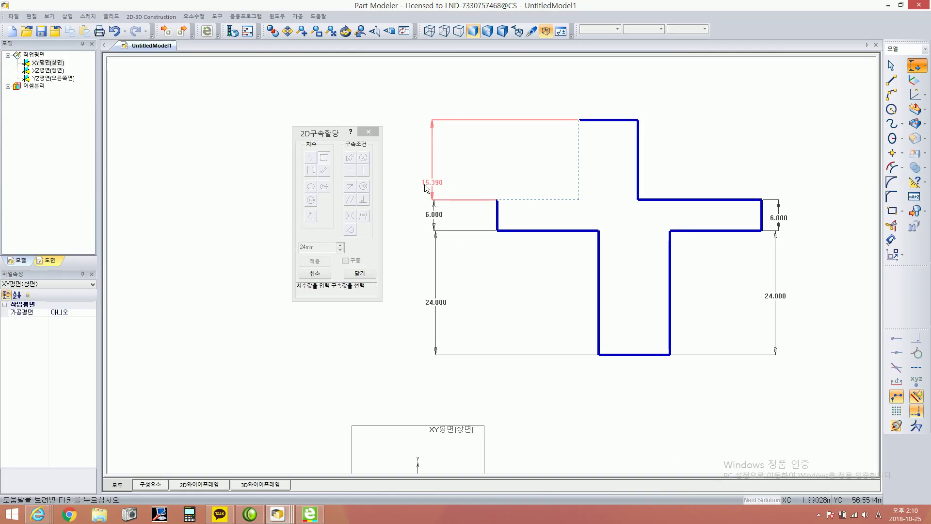
{"action": "left_click", "coordinate": [442, 160]}
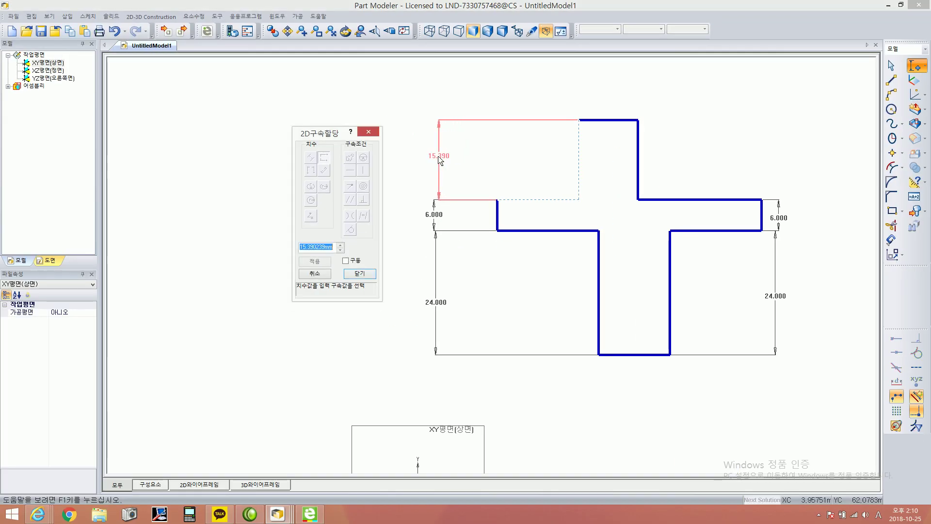
{"action": "type", "text": "12"}
{"action": "key", "text": "Return"}
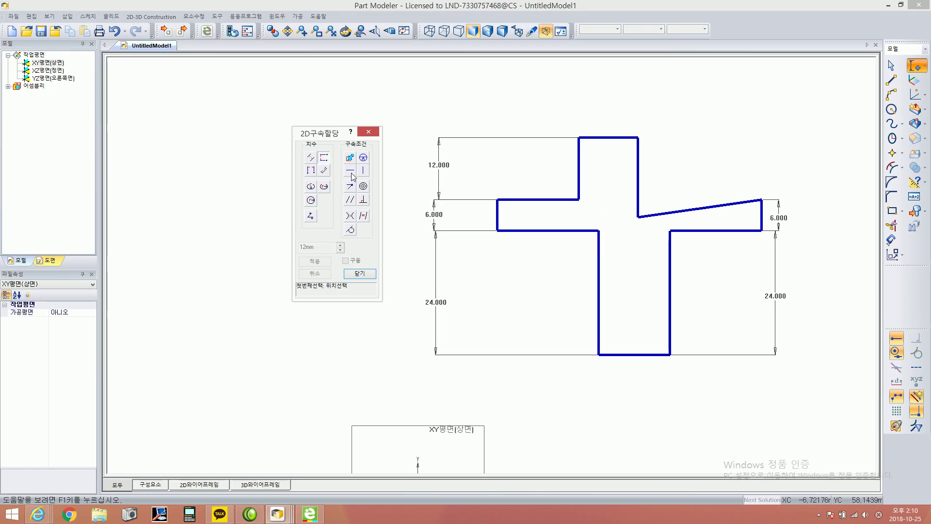
Constrain the right arm's slanted upper edge to be horizontal and the upper arm's right edge to be vertical
{"action": "left_click", "coordinate": [351, 172]}
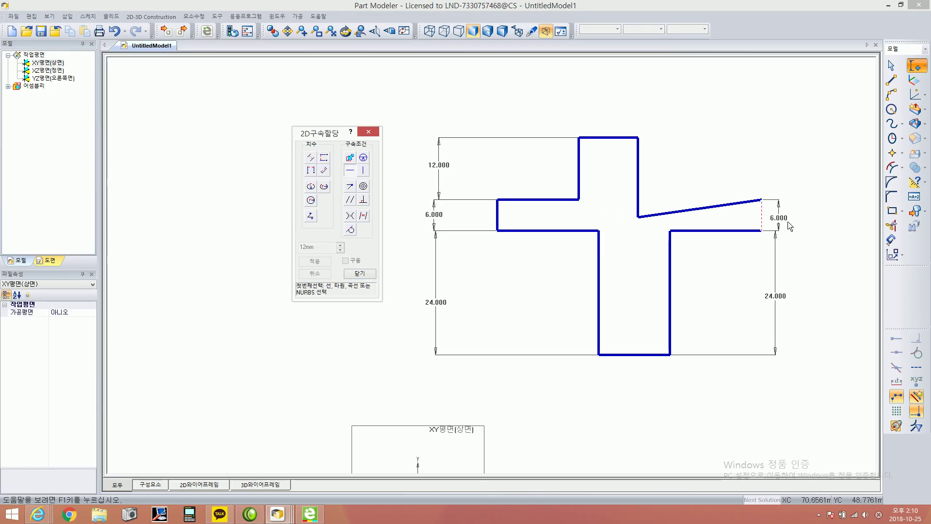
{"action": "left_click", "coordinate": [747, 204]}
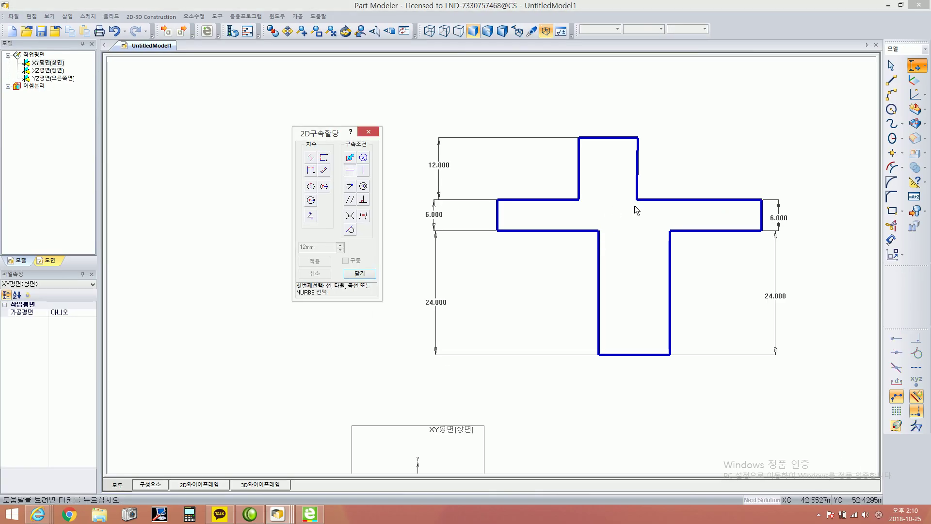
{"action": "left_click", "coordinate": [364, 172]}
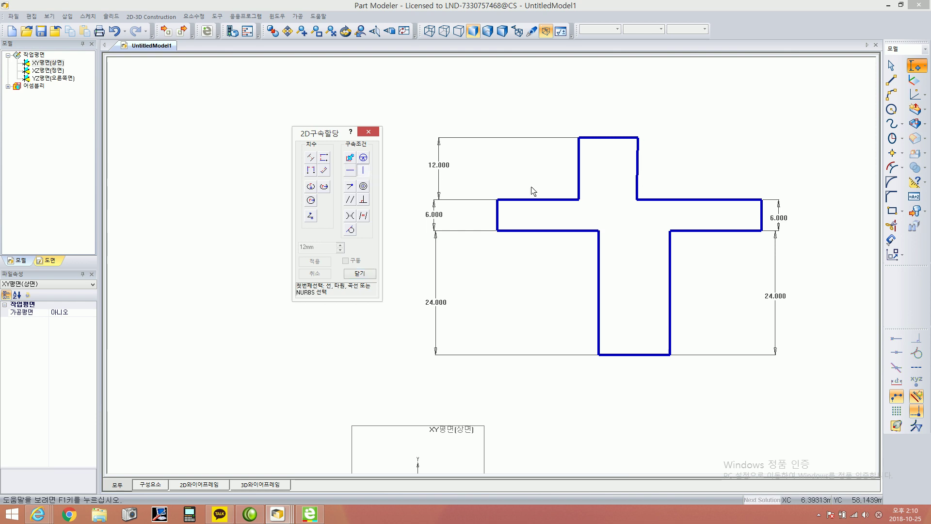
{"action": "left_click", "coordinate": [636, 191]}
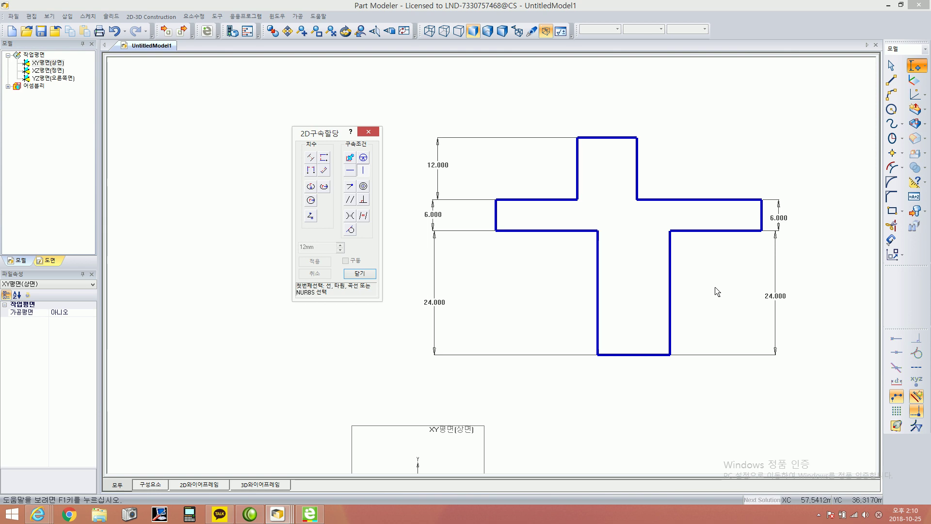
Dimension the lower arm's width horizontally as 6 mm between its two bottom corners, placed below the profile
{"action": "middle_click_drag", "start_coordinate": [716, 291], "coordinate": [713, 289]}
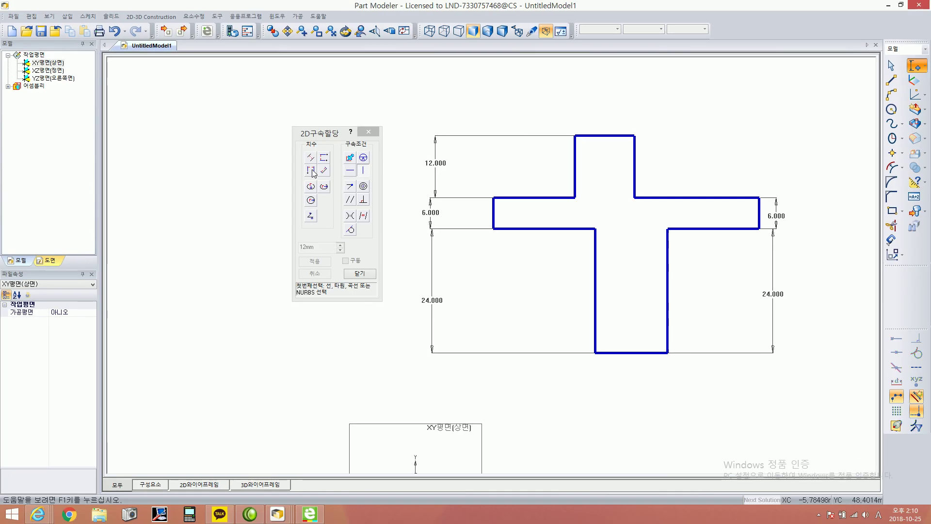
{"action": "left_click", "coordinate": [464, 265]}
{"action": "left_click", "coordinate": [594, 356]}
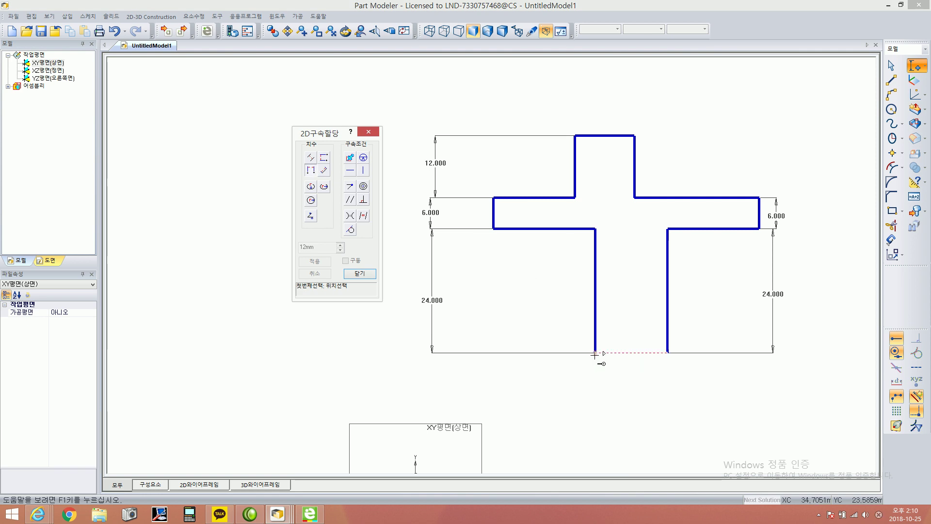
{"action": "left_click", "coordinate": [669, 356]}
{"action": "left_click", "coordinate": [637, 379]}
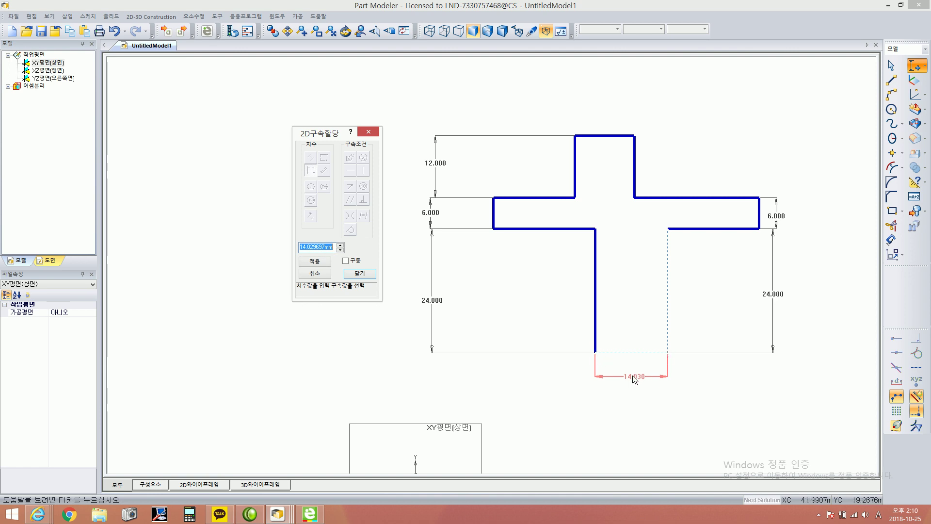
{"action": "type", "text": "6"}
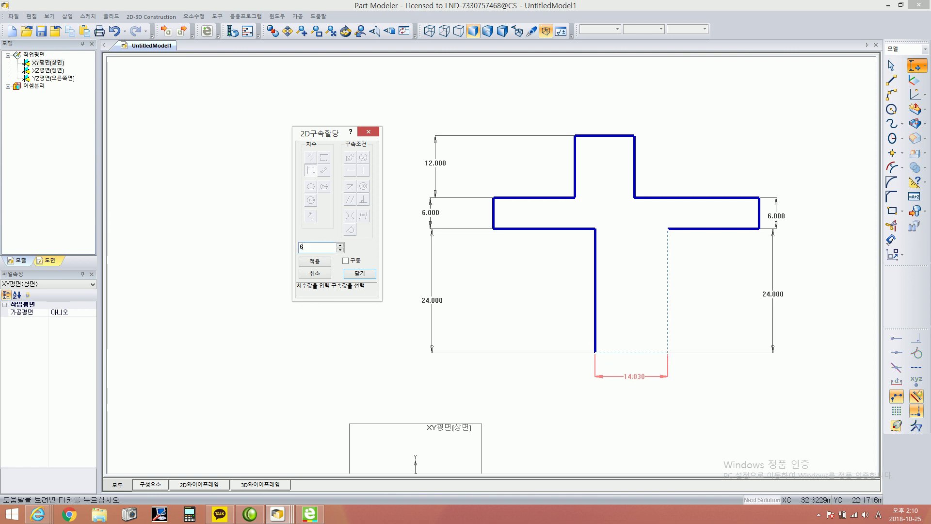
{"action": "key", "text": "Return"}
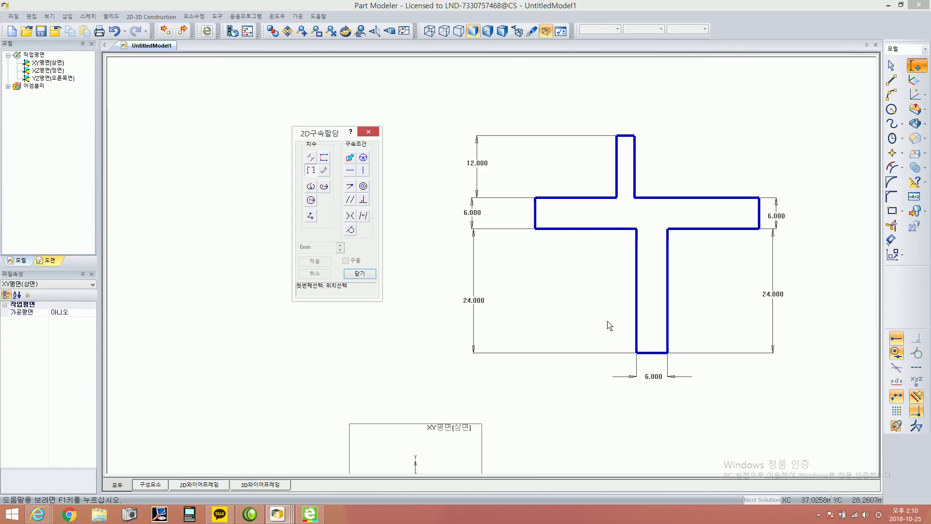
Add a 12 mm horizontal dimension between the left arm's lower-left corner and the lower arm's bottom-left corner, placed below the profile
{"action": "middle_click_drag", "start_coordinate": [637, 277], "coordinate": [622, 297]}
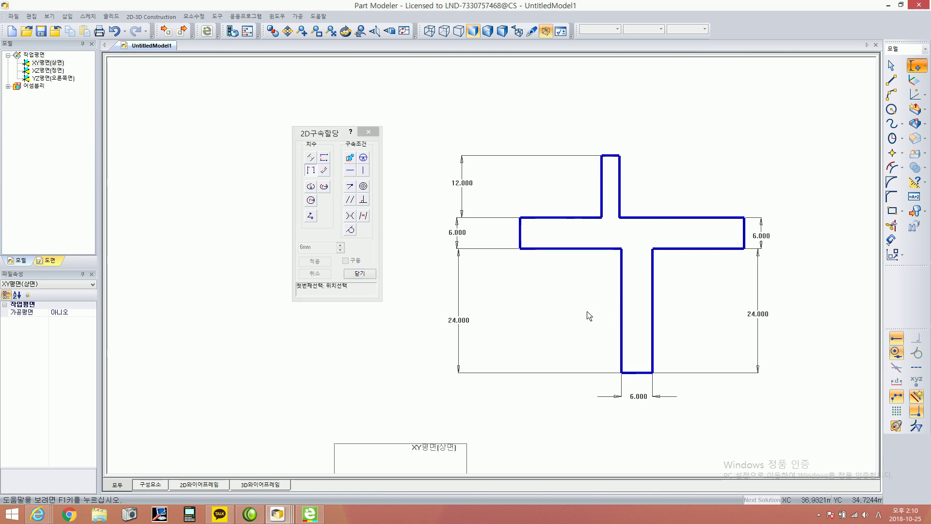
{"action": "middle_click_drag", "start_coordinate": [616, 355], "coordinate": [625, 323]}
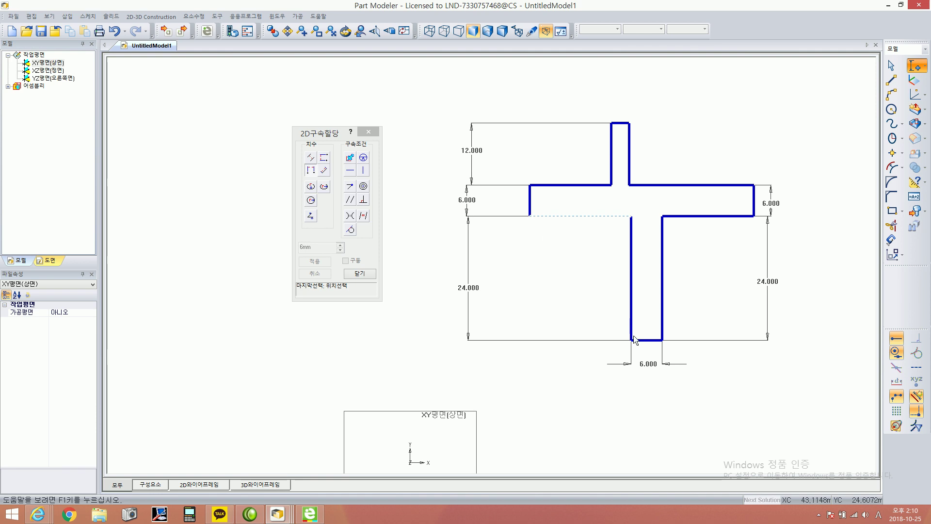
{"action": "left_click", "coordinate": [538, 216]}
{"action": "left_click", "coordinate": [592, 363]}
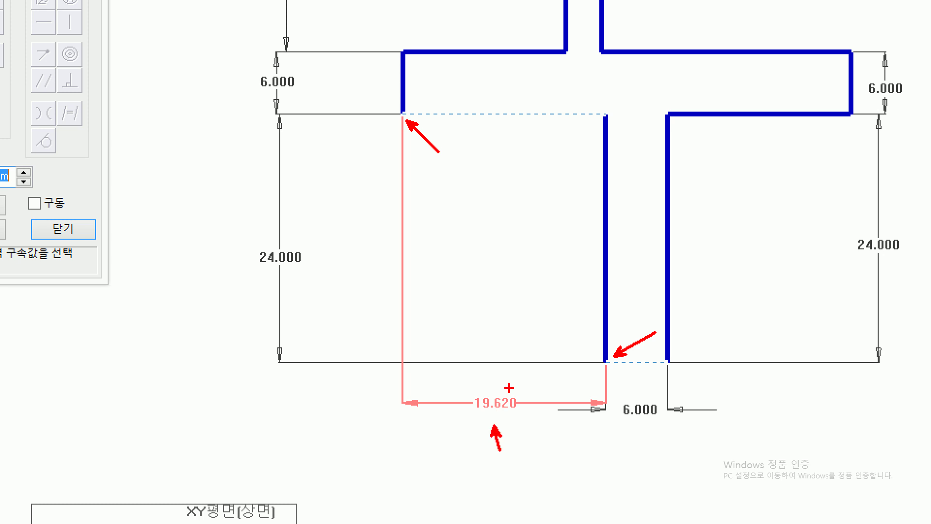
{"action": "mouse_move", "coordinate": [415, 423]}
{"action": "left_mouse_down"}
{"action": "mouse_move", "coordinate": [493, 363]}
{"action": "mouse_move", "coordinate": [628, 395]}
{"action": "mouse_move", "coordinate": [502, 435]}
{"action": "mouse_move", "coordinate": [405, 438]}
{"action": "left_mouse_up"}
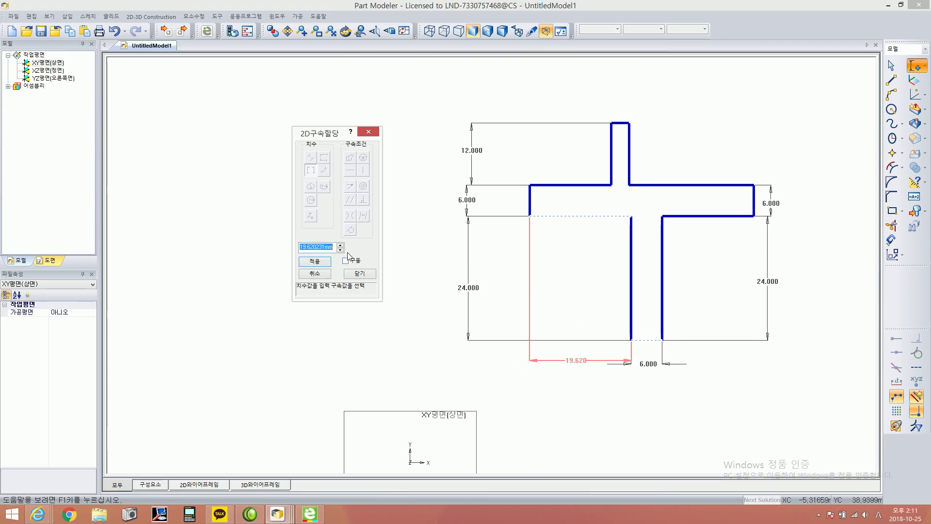
{"action": "type", "text": "12"}
{"action": "left_click", "coordinate": [315, 261]}
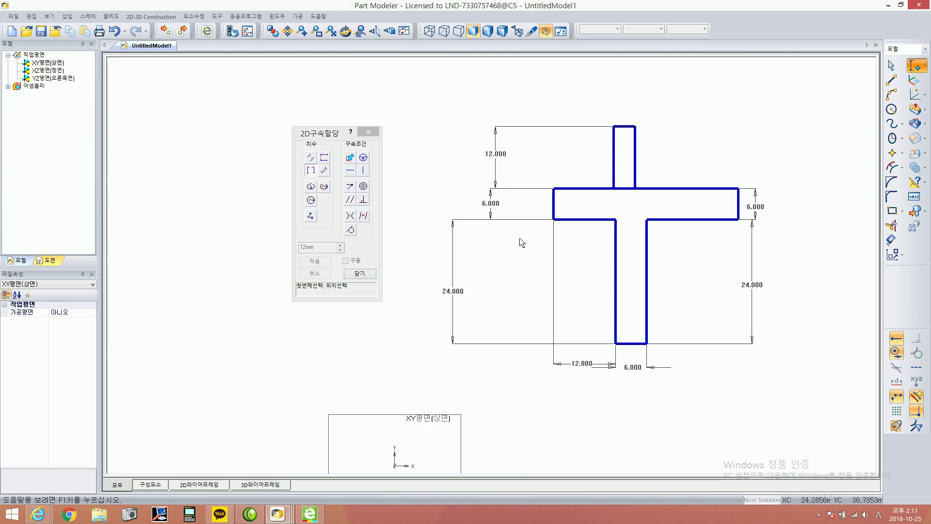
Add a 12 mm horizontal dimension between the lower arm's right edge and the right arm's outer end, placed below the profile, and finish dimensioning
{"action": "middle_click_drag", "start_coordinate": [665, 278], "coordinate": [609, 288]}
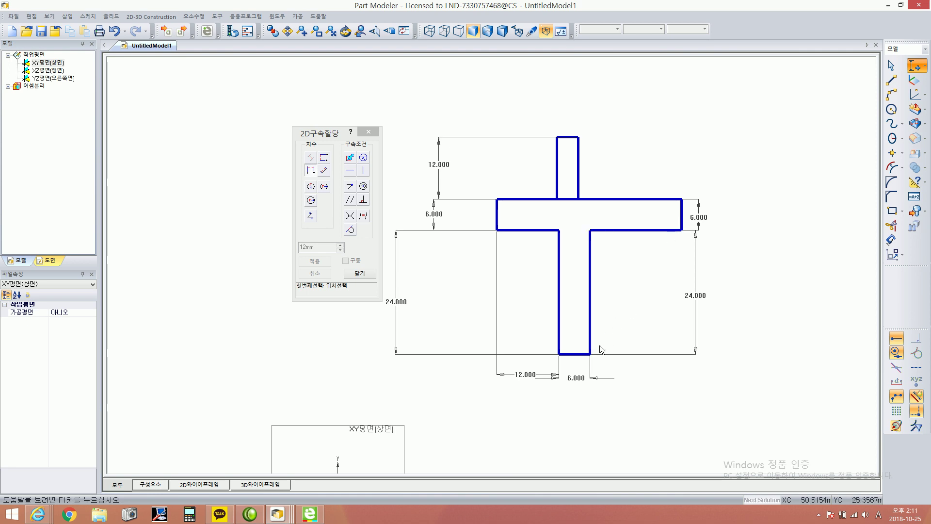
{"action": "left_click", "coordinate": [682, 230]}
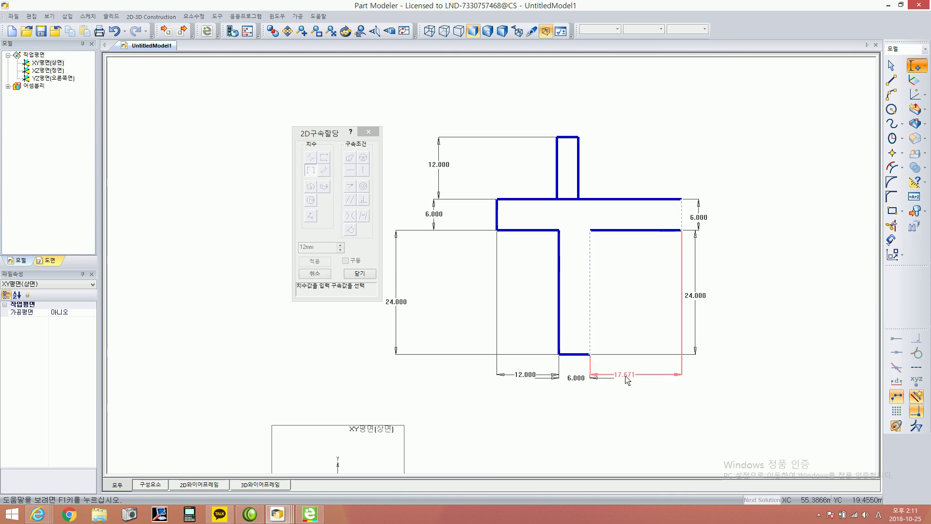
{"action": "left_click", "coordinate": [642, 375]}
{"action": "type", "text": "12"}
{"action": "key", "text": "Return"}
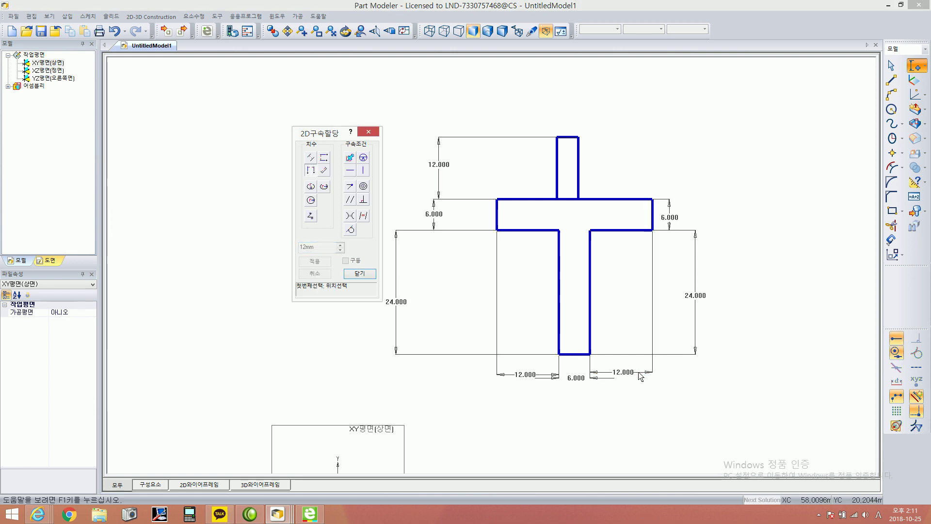
{"action": "scroll", "coordinate": [564, 290], "scroll_direction": "up", "scroll_amount": 2}
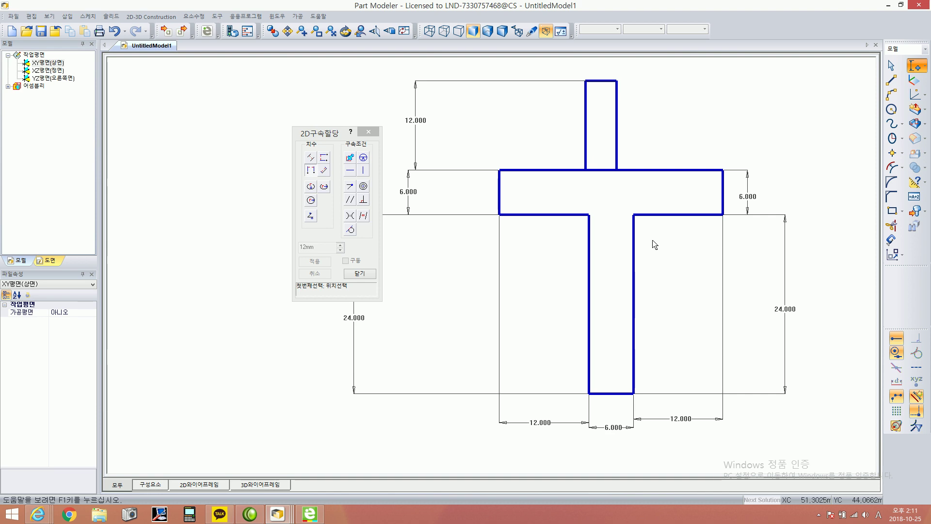
{"action": "middle_click_drag", "start_coordinate": [652, 240], "coordinate": [650, 253]}
{"action": "middle_click_drag", "start_coordinate": [584, 189], "coordinate": [584, 200]}
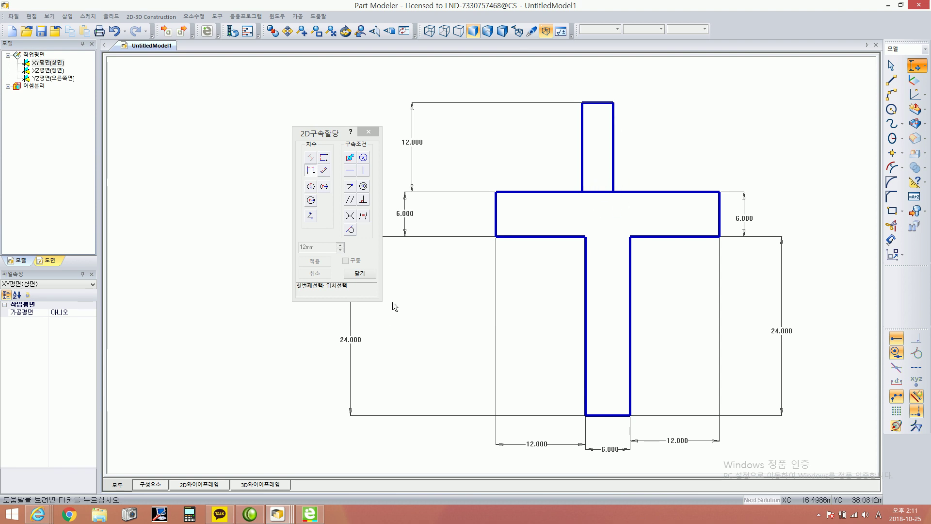
{"action": "left_click", "coordinate": [368, 133]}
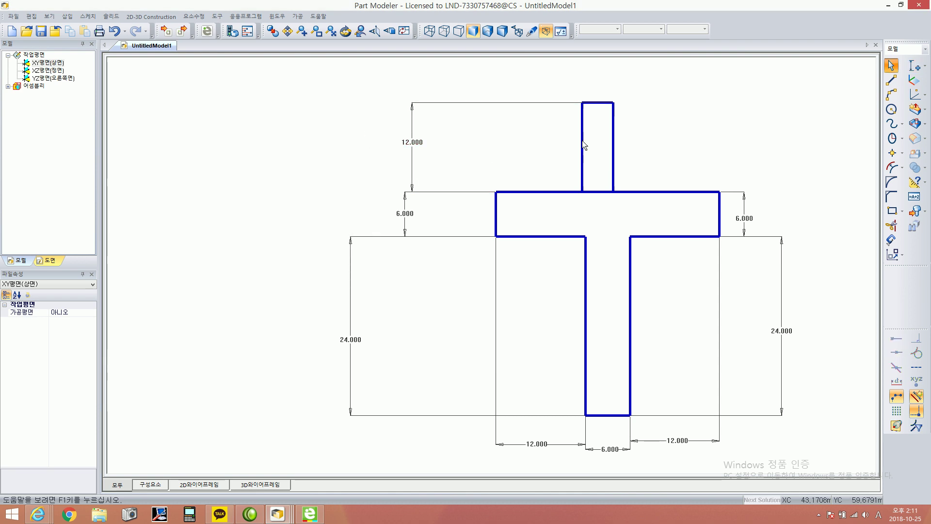
Reposition the upper arm's left and right edges freehand so they roughly line up with the lower arm's side edges
{"action": "left_click_drag", "start_coordinate": [584, 142], "coordinate": [562, 141]}
{"action": "left_click_drag", "start_coordinate": [663, 146], "coordinate": [470, 152]}
{"action": "left_click_drag", "start_coordinate": [558, 136], "coordinate": [395, 133]}
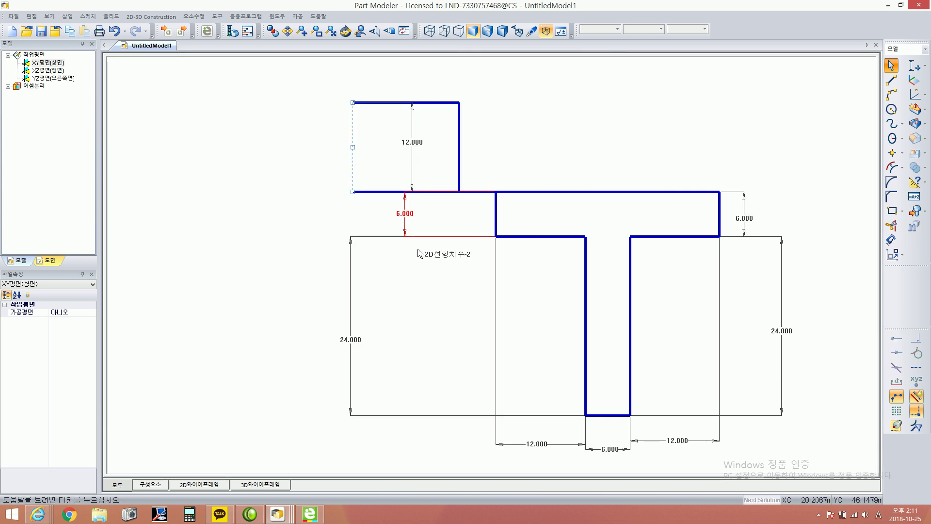
{"action": "left_click_drag", "start_coordinate": [459, 146], "coordinate": [552, 142]}
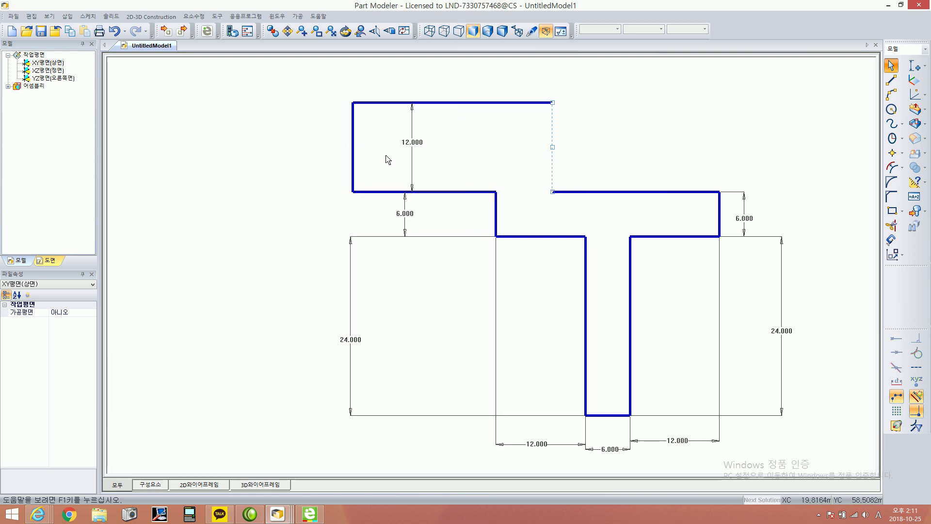
{"action": "left_click_drag", "start_coordinate": [364, 148], "coordinate": [638, 155]}
{"action": "left_click_drag", "start_coordinate": [518, 160], "coordinate": [630, 165]}
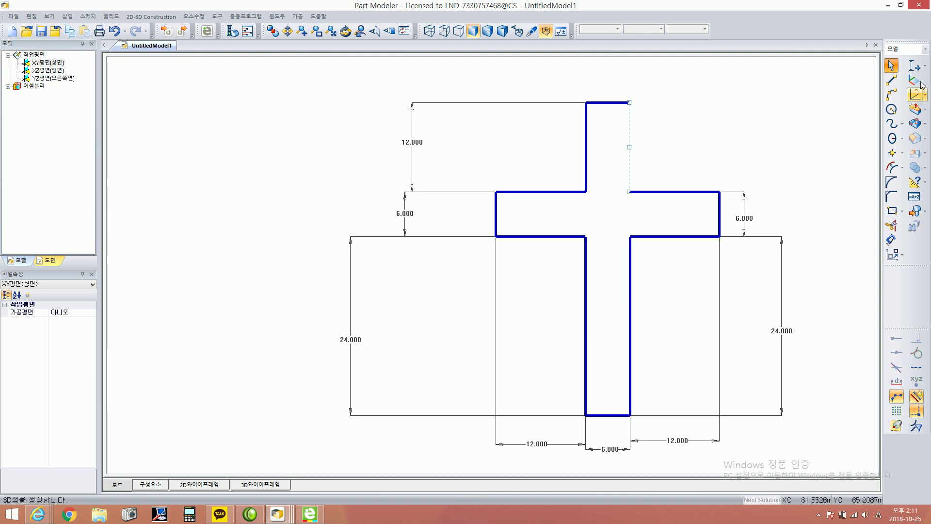
Add a 12 mm horizontal dimension between the left arm's upper-left corner and the upper arm's top-left corner, placed above the profile
{"action": "left_click", "coordinate": [917, 67]}
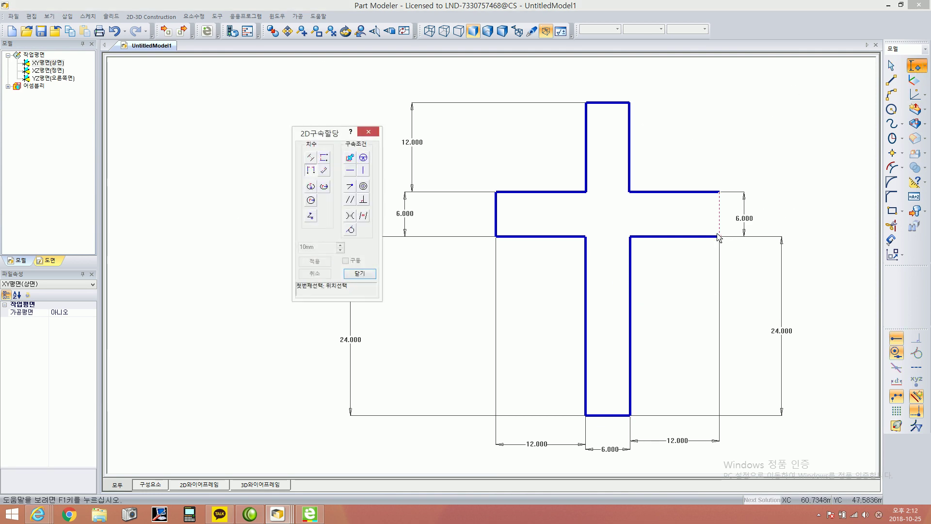
{"action": "left_click", "coordinate": [498, 194]}
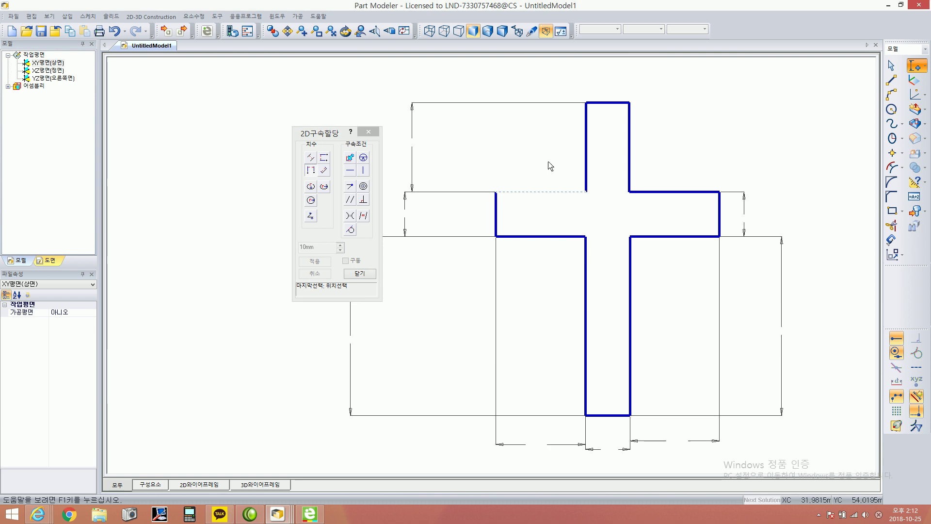
{"action": "left_click", "coordinate": [587, 107]}
{"action": "left_click", "coordinate": [539, 79]}
{"action": "type", "text": "12"}
{"action": "key", "text": "Return"}
Add a 12 mm horizontal dimension between the upper arm's top-right corner and the right arm's upper-right corner, placed above the profile
{"action": "left_click", "coordinate": [623, 103]}
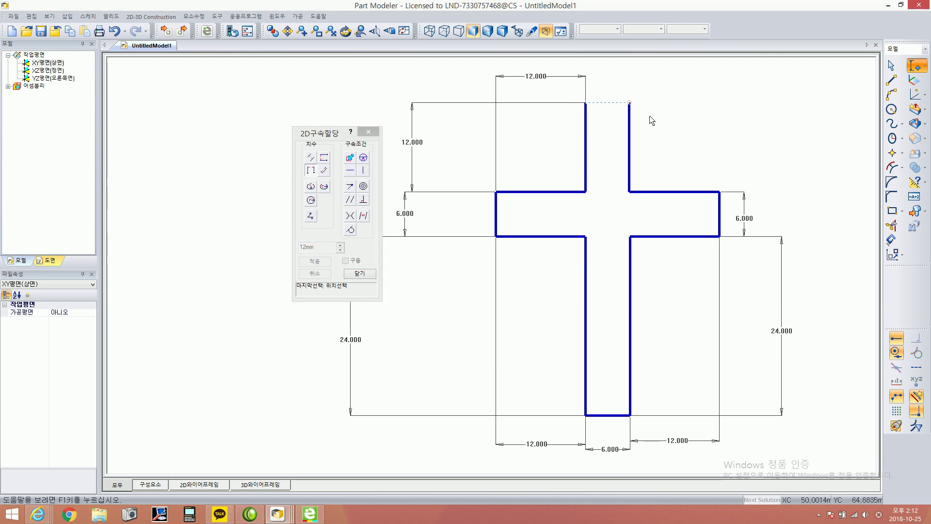
{"action": "left_click", "coordinate": [713, 192]}
{"action": "left_click", "coordinate": [680, 83]}
{"action": "type", "text": "12"}
{"action": "key", "text": "Return"}
Dimension the upper arm's width as 6 mm above the profile and leave the 2D constraint command
{"action": "mouse_move", "coordinate": [653, 294]}
{"action": "middle_mouse_down"}
{"action": "mouse_move", "coordinate": [673, 264]}
{"action": "mouse_move", "coordinate": [664, 287]}
{"action": "middle_mouse_up"}
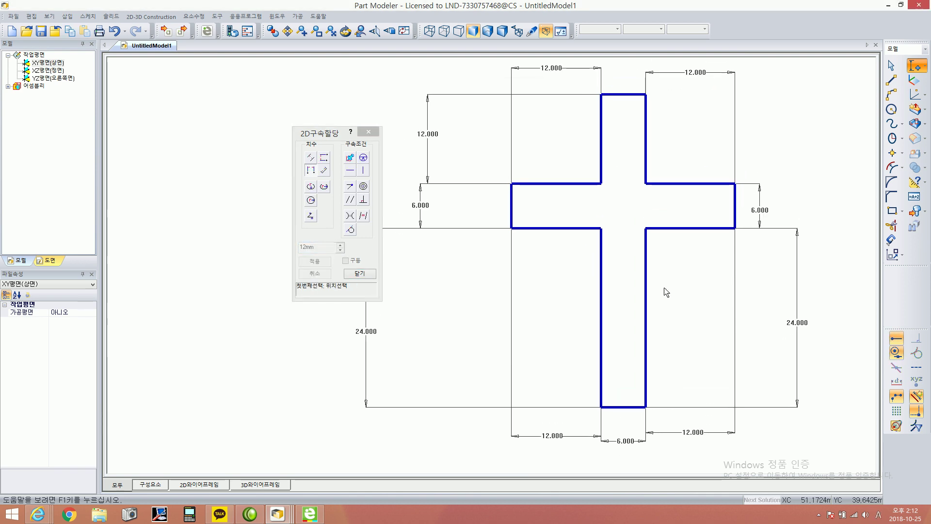
{"action": "left_click", "coordinate": [602, 100]}
{"action": "left_click", "coordinate": [626, 94]}
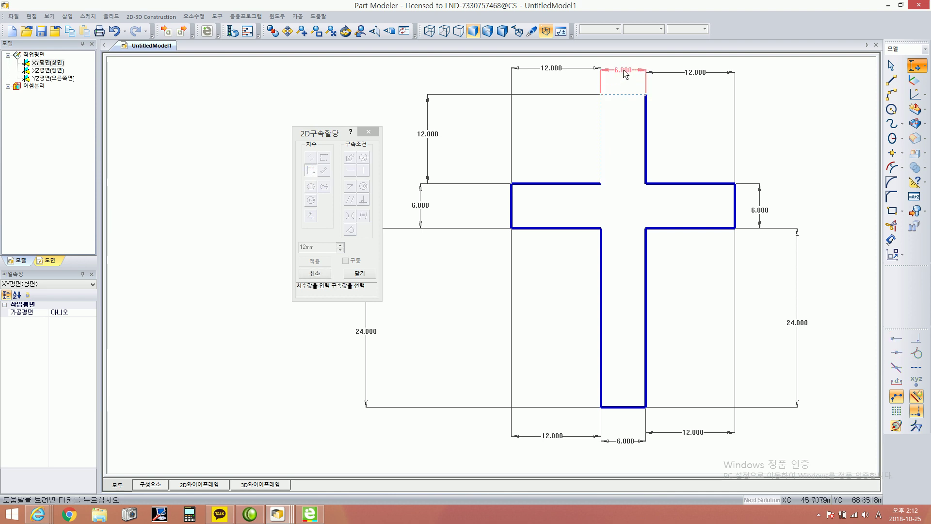
{"action": "left_click", "coordinate": [624, 72]}
{"action": "left_click", "coordinate": [320, 263]}
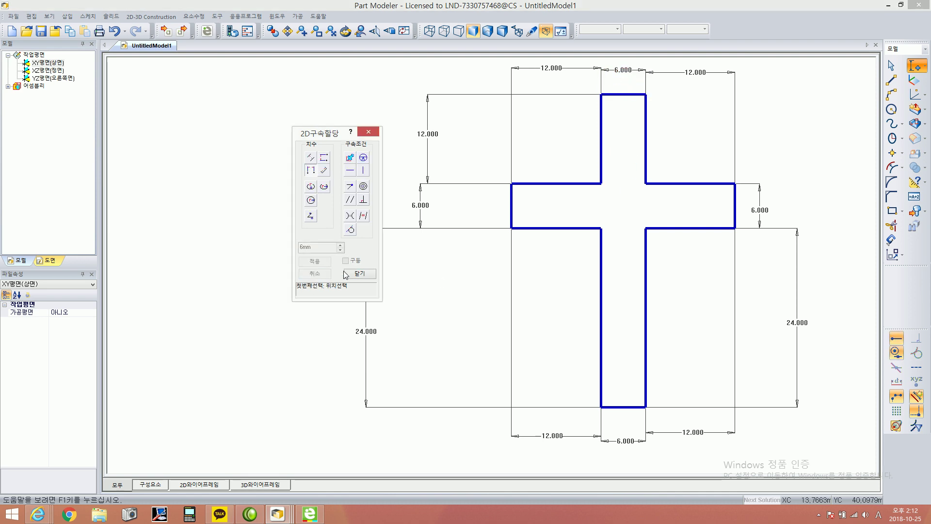
{"action": "scroll", "coordinate": [553, 271], "scroll_direction": "down", "scroll_amount": 2}
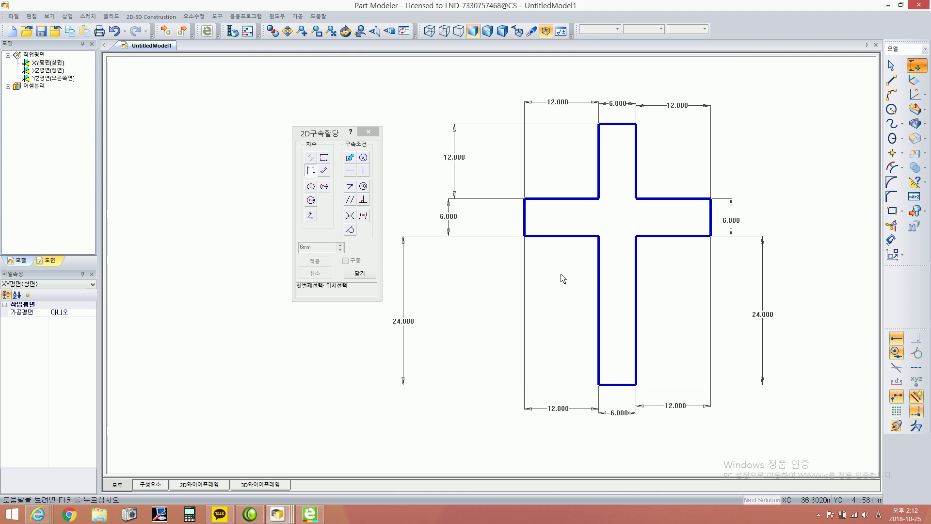
{"action": "key", "text": "Escape"}
Move the 24 mm and 6 mm vertical dimensions on the profile's left side closer to the outline
{"action": "left_click_drag", "start_coordinate": [413, 321], "coordinate": [483, 322]}
{"action": "left_click_drag", "start_coordinate": [449, 216], "coordinate": [463, 217]}
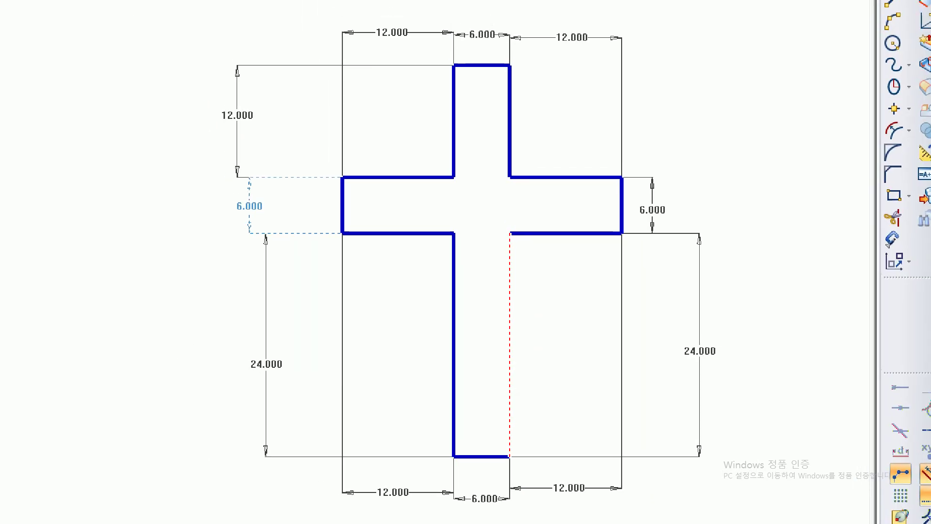
{"action": "mouse_move", "coordinate": [198, 1]}
{"action": "left_mouse_down"}
{"action": "mouse_move", "coordinate": [868, 519]}
{"action": "mouse_move", "coordinate": [814, 519]}
{"action": "left_mouse_up"}
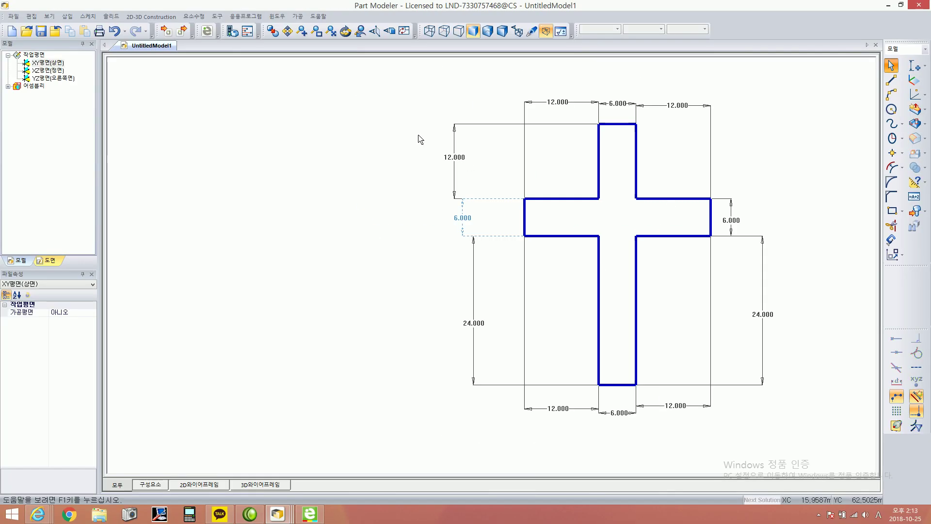
{"action": "middle_click_drag", "start_coordinate": [637, 246], "coordinate": [531, 243]}
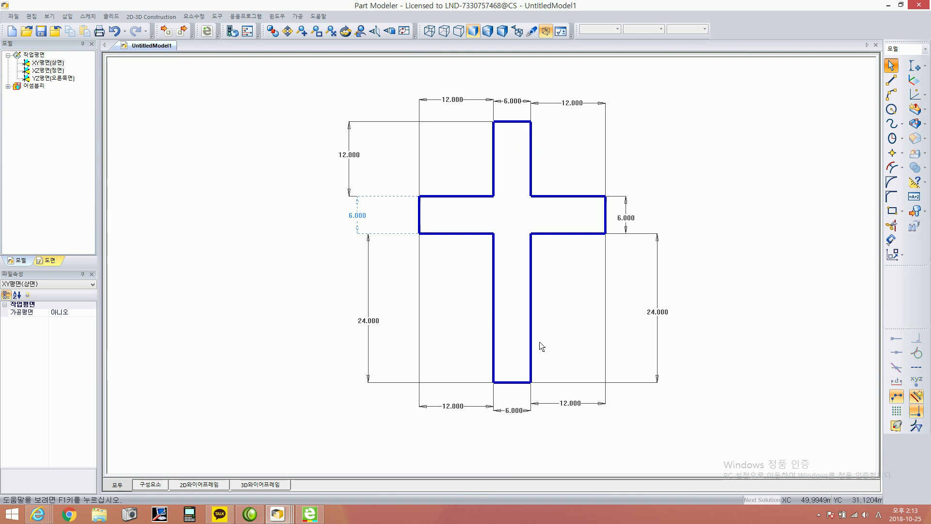
{"action": "left_click", "coordinate": [531, 299]}
{"action": "left_click", "coordinate": [650, 277]}
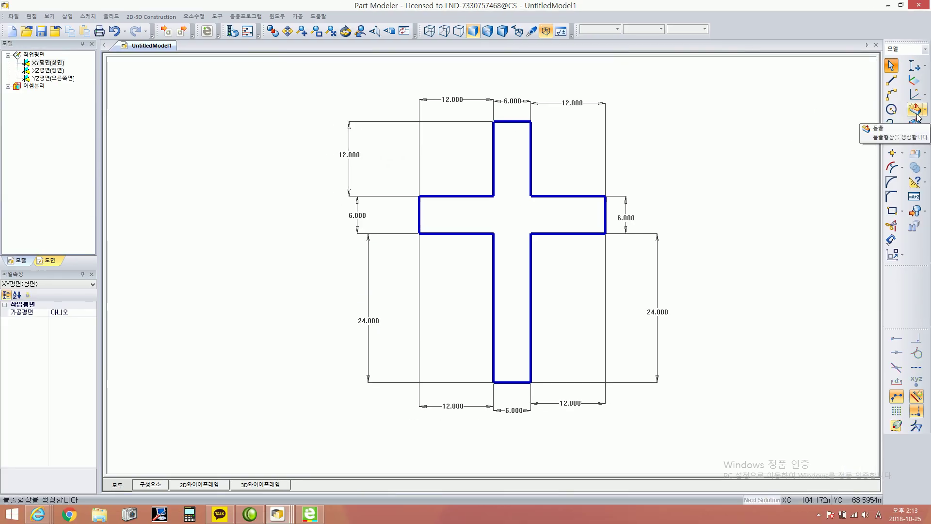
Extrude the cross profile downward by 5 mm with a 0° draft angle as a new component
{"action": "left_click", "coordinate": [903, 227]}
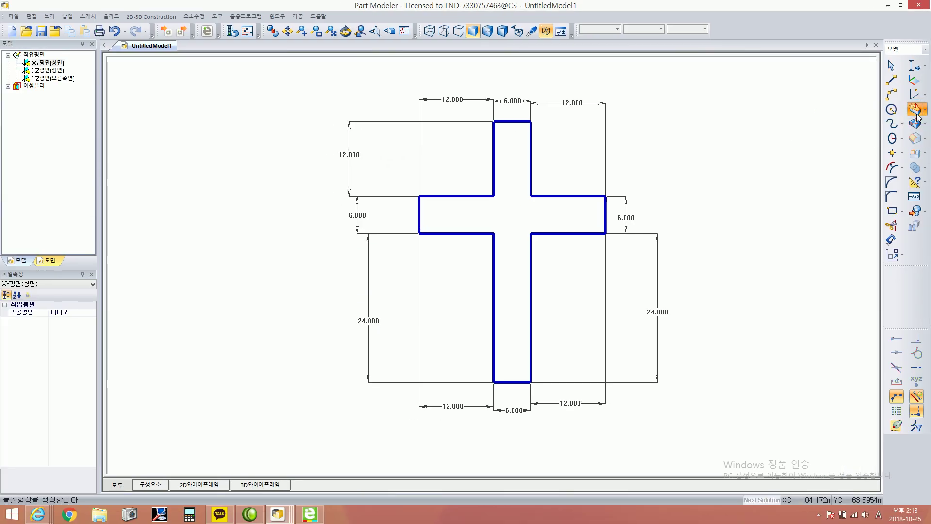
{"action": "left_click_drag", "start_coordinate": [239, 164], "coordinate": [642, 155]}
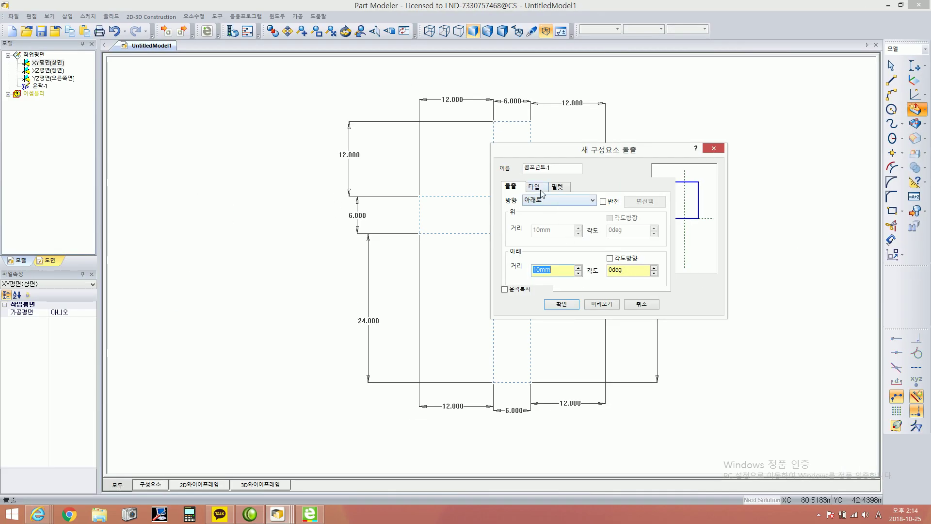
{"action": "left_click", "coordinate": [540, 200]}
{"action": "left_click", "coordinate": [538, 202]}
{"action": "left_click_drag", "start_coordinate": [557, 270], "coordinate": [366, 271]}
{"action": "left_click_drag", "start_coordinate": [537, 156], "coordinate": [669, 156]}
{"action": "middle_click_drag", "start_coordinate": [511, 252], "coordinate": [437, 234]}
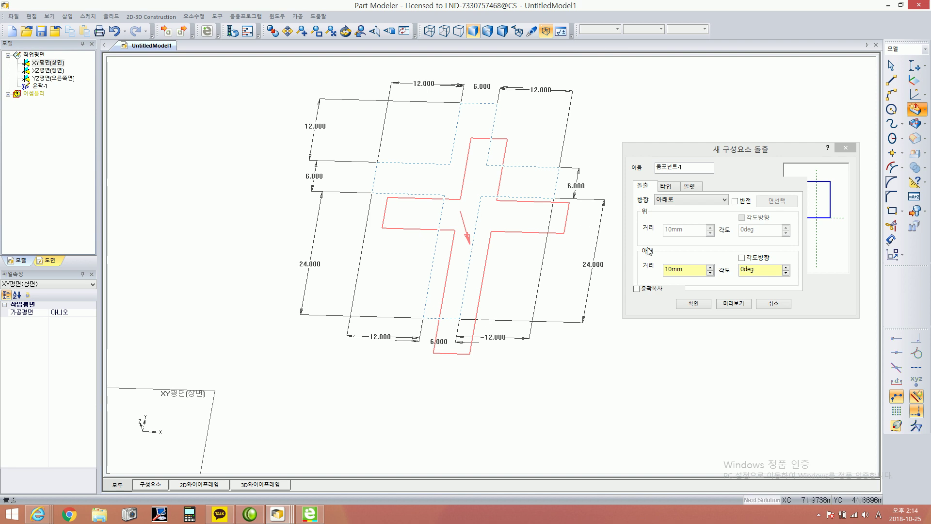
{"action": "left_click_drag", "start_coordinate": [685, 272], "coordinate": [646, 274]}
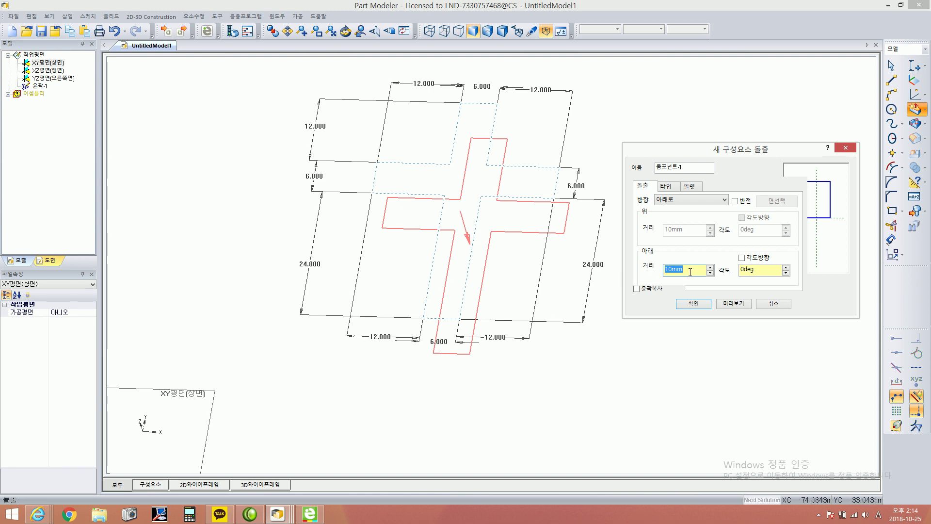
{"action": "type", "text": "5"}
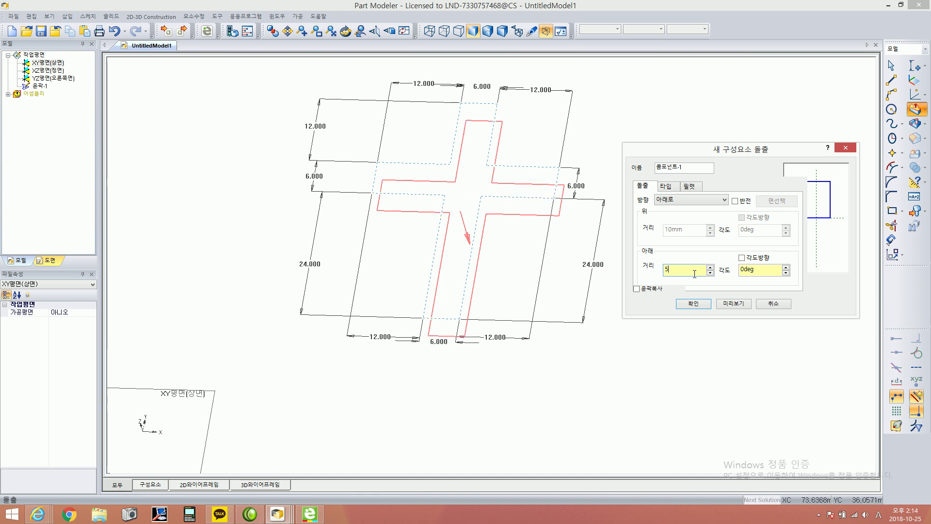
{"action": "left_click", "coordinate": [705, 308]}
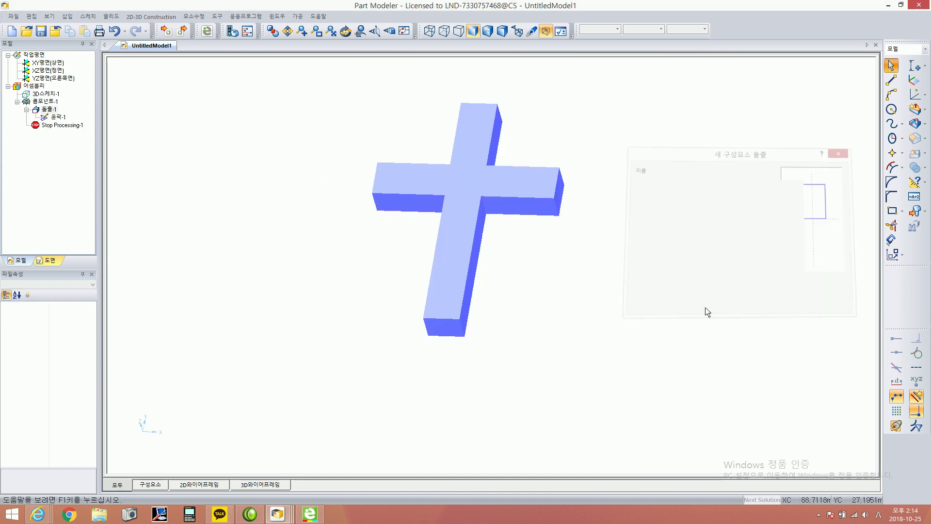
Start saving the model under a new name and choose the desktop folder 와이어컷 동영상 as the location
{"action": "middle_click_drag", "start_coordinate": [515, 276], "coordinate": [531, 191]}
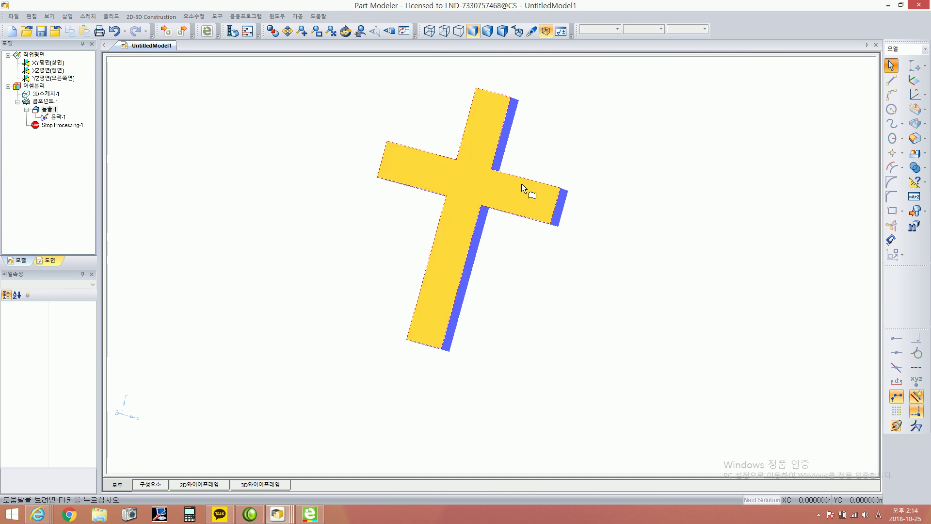
{"action": "left_click", "coordinate": [18, 16]}
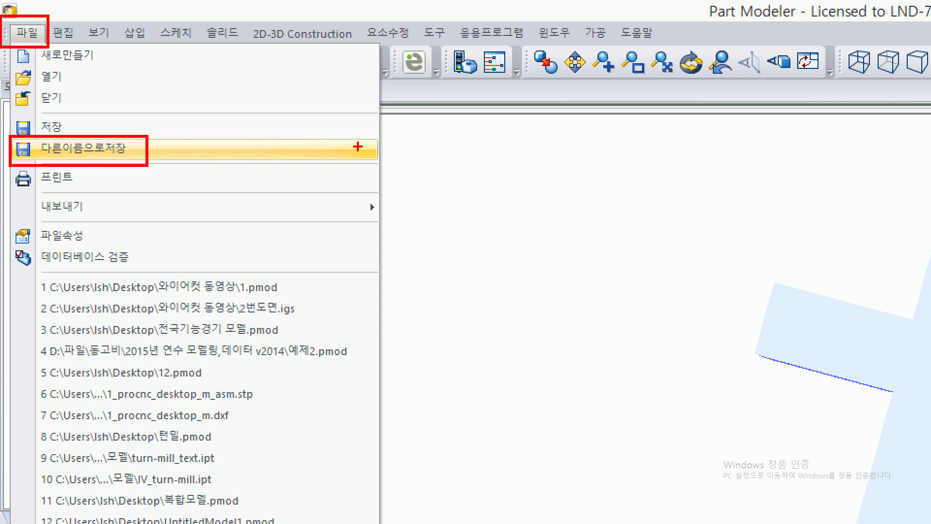
{"action": "left_click_drag", "start_coordinate": [357, 146], "coordinate": [536, 165], "text": "ctrl+shift"}
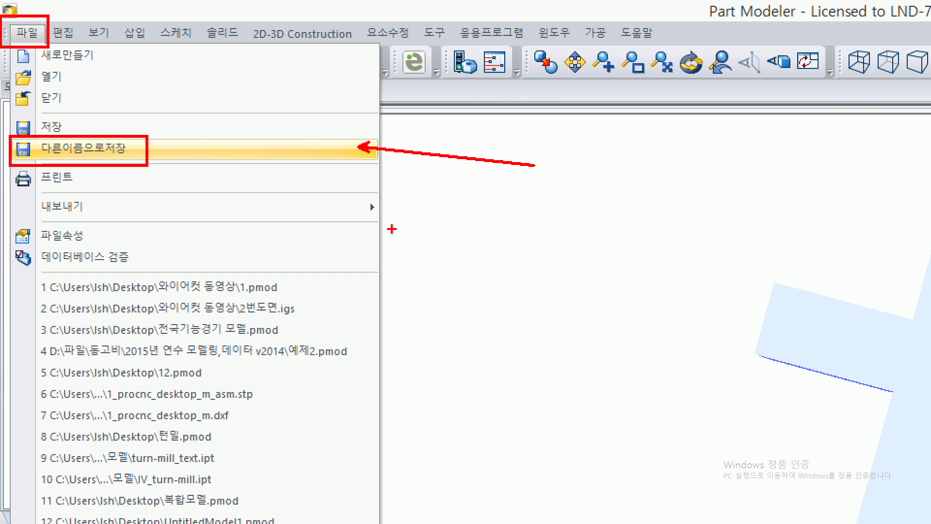
{"action": "key", "text": "Escape"}
{"action": "left_click", "coordinate": [15, 17]}
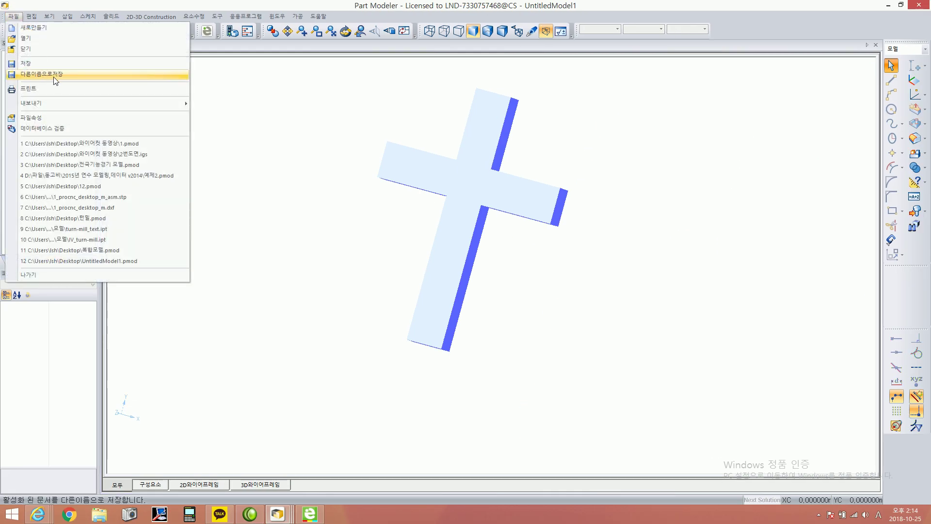
{"action": "left_click", "coordinate": [54, 75]}
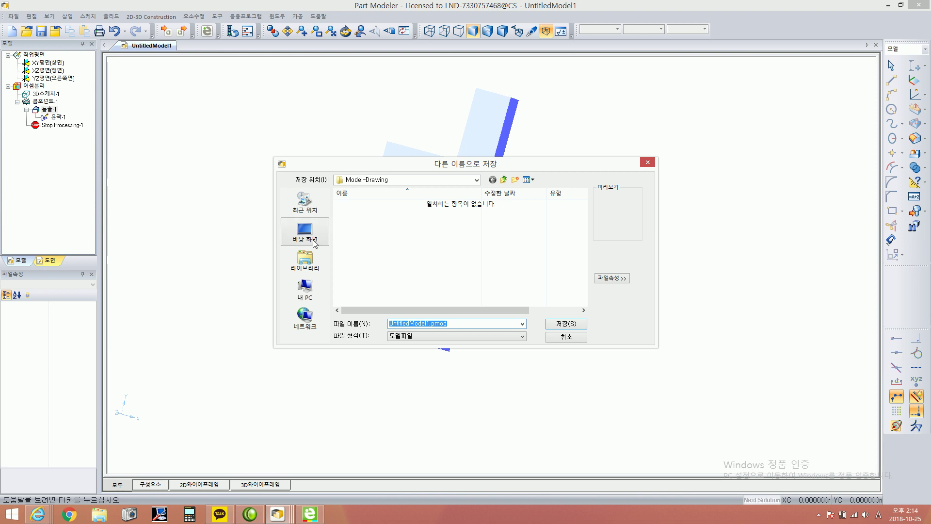
{"action": "left_click", "coordinate": [313, 242]}
{"action": "left_click", "coordinate": [486, 281]}
{"action": "scroll", "coordinate": [486, 282], "scroll_direction": "down", "scroll_amount": 3}
{"action": "double_click", "coordinate": [483, 232]}
{"action": "left_click", "coordinate": [384, 204]}
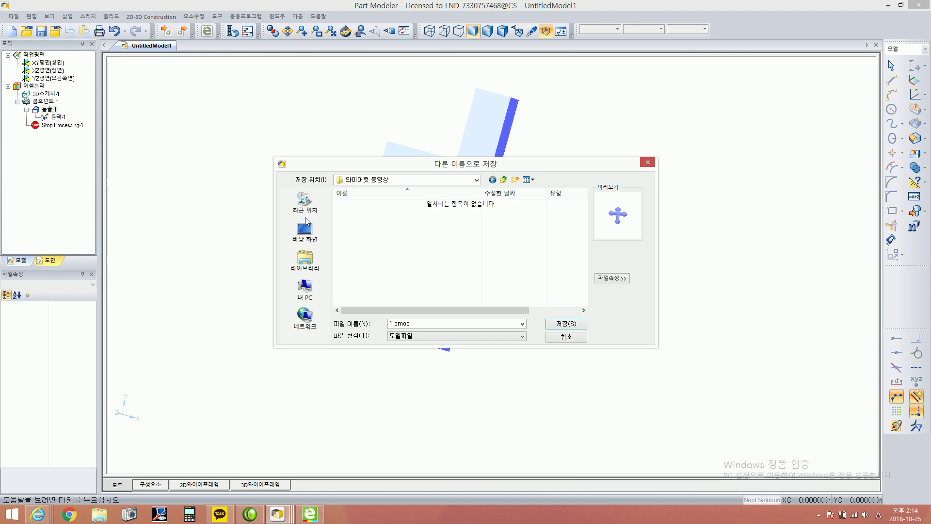
Name the model file 예제1.pmod and save it
{"action": "left_click", "coordinate": [394, 323]}
{"action": "left_click", "coordinate": [394, 323]}
{"action": "key", "text": "BackSpace"}
{"action": "type", "text": "dPwp1"}
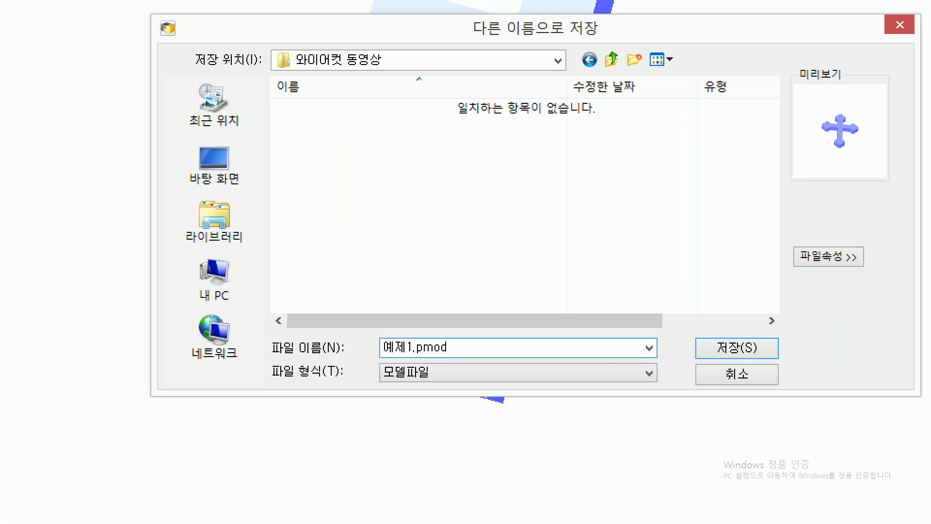
{"action": "left_click_drag", "start_coordinate": [269, 363], "coordinate": [458, 397]}
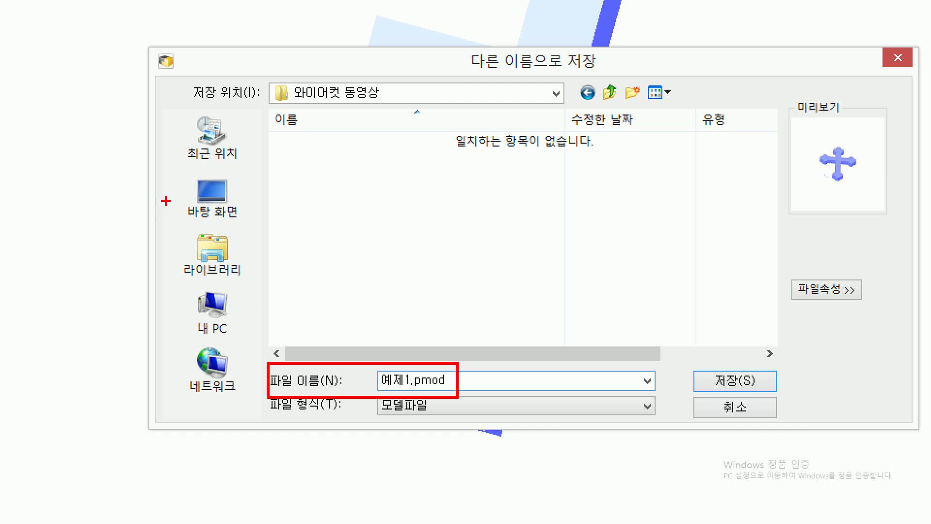
{"action": "left_click_drag", "start_coordinate": [165, 201], "coordinate": [23, 188]}
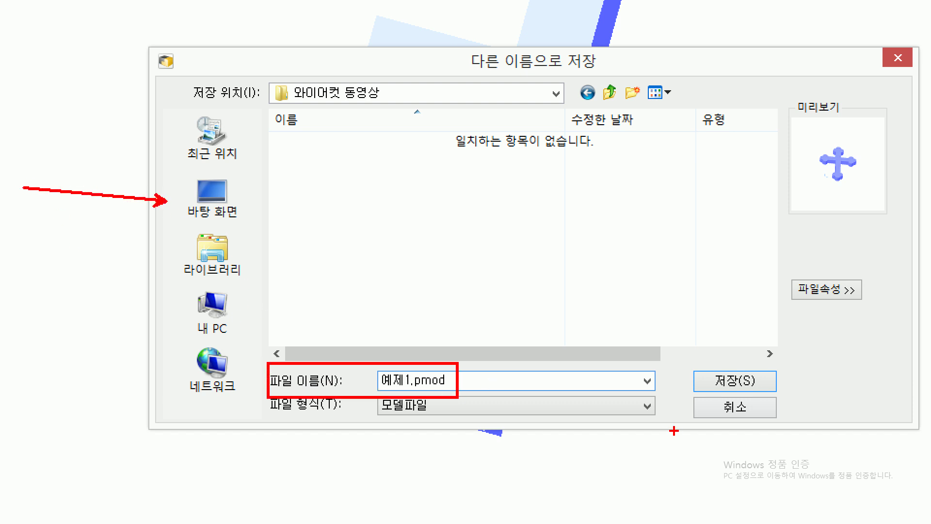
{"action": "left_click_drag", "start_coordinate": [735, 371], "coordinate": [735, 232]}
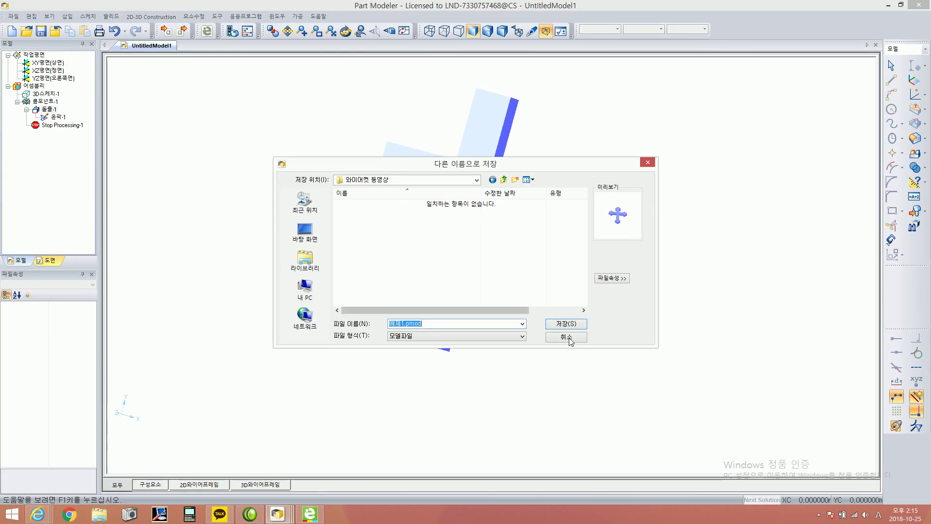
{"action": "left_click", "coordinate": [746, 385]}
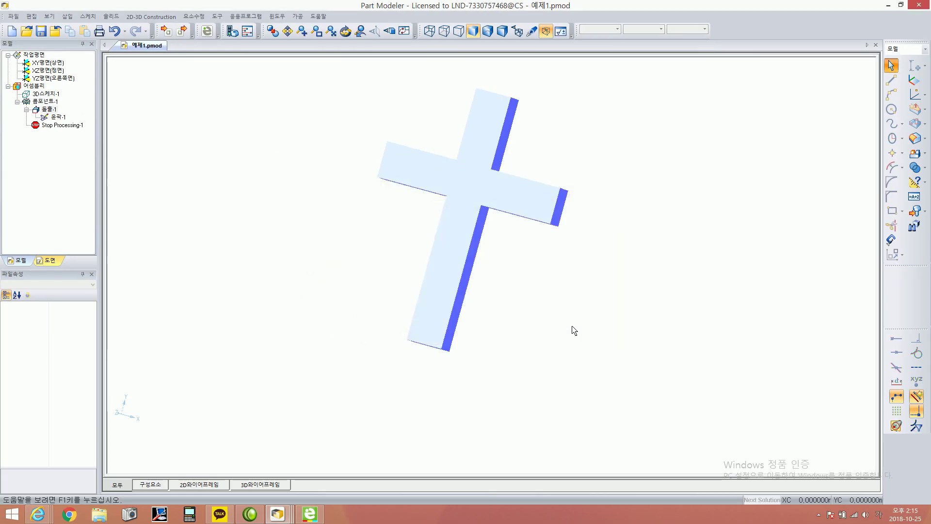
Minimize Part Modeler, switch to the Edgecam 2016 R2 launcher and create a new wire part file
{"action": "left_click", "coordinate": [888, 6]}
{"action": "double_click", "coordinate": [498, 162]}
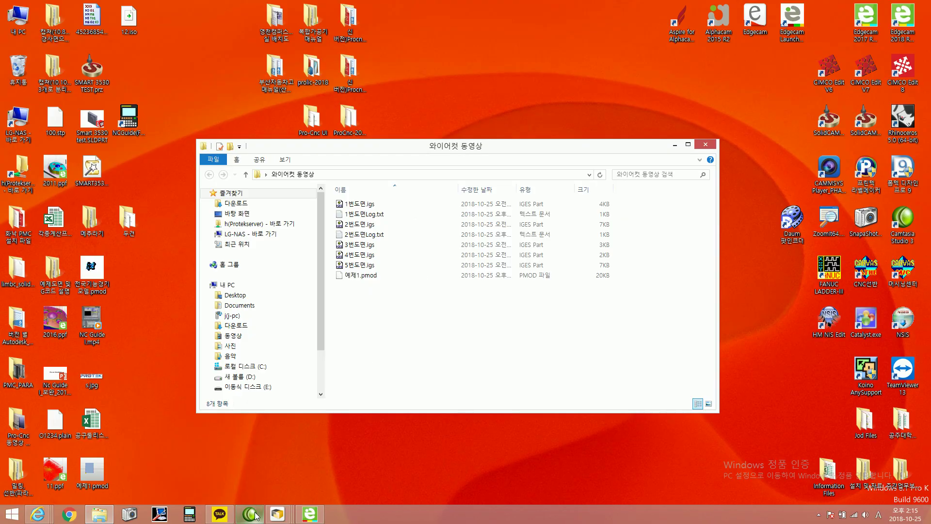
{"action": "left_click", "coordinate": [310, 514]}
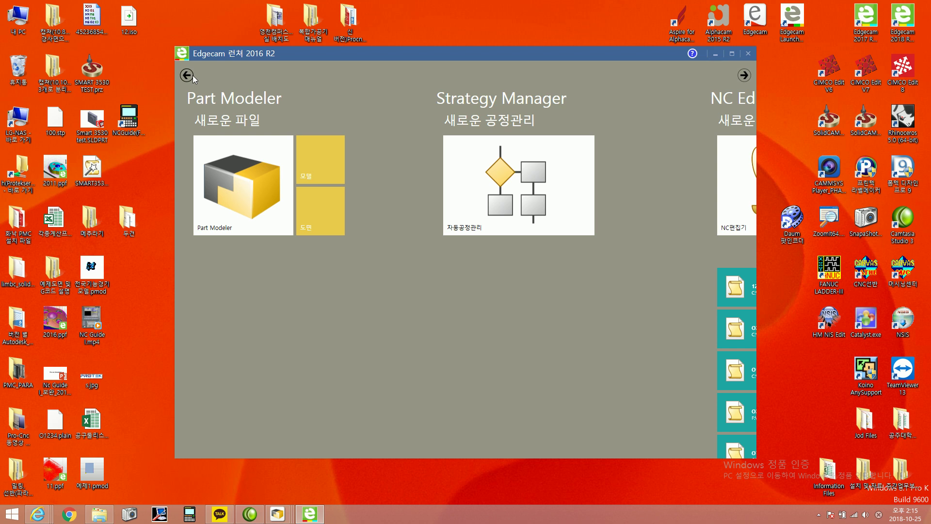
{"action": "left_click", "coordinate": [187, 76]}
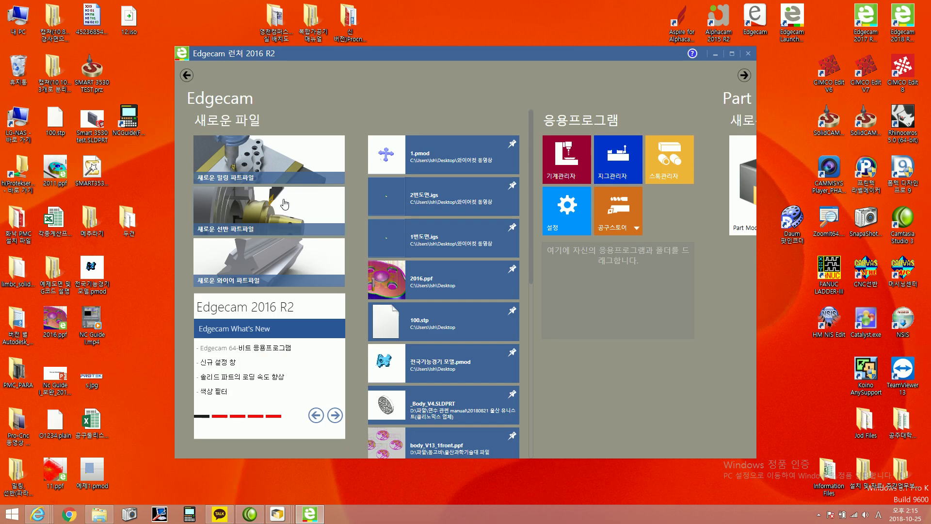
{"action": "left_click", "coordinate": [430, 370]}
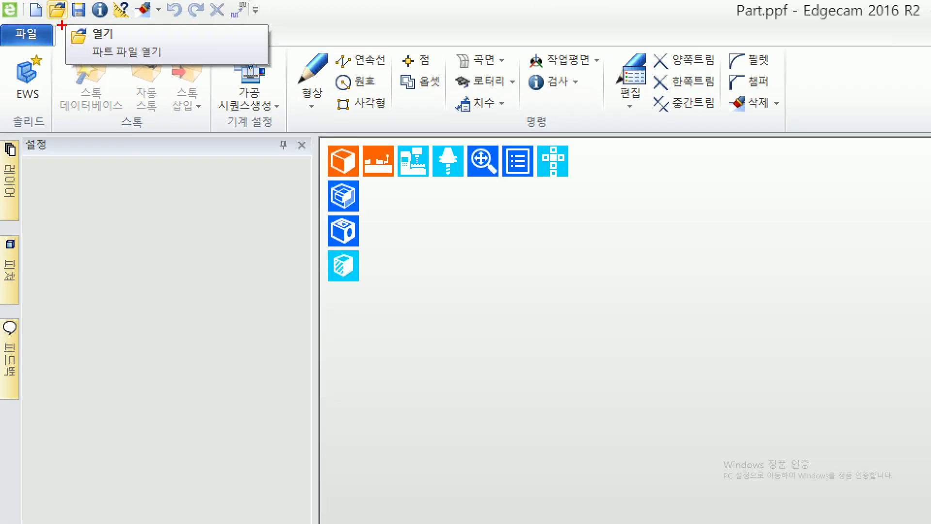
Open the solid model 예제1.pmod from the 와이어컷 동영상 folder in Edgecam
{"action": "left_click_drag", "start_coordinate": [61, 24], "coordinate": [96, 238], "text": "ctrl+shift"}
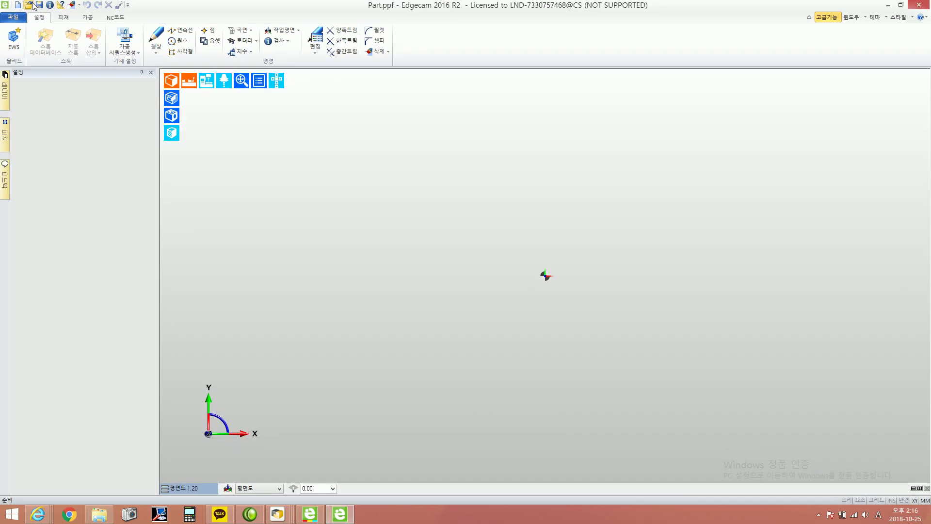
{"action": "left_click", "coordinate": [36, 6]}
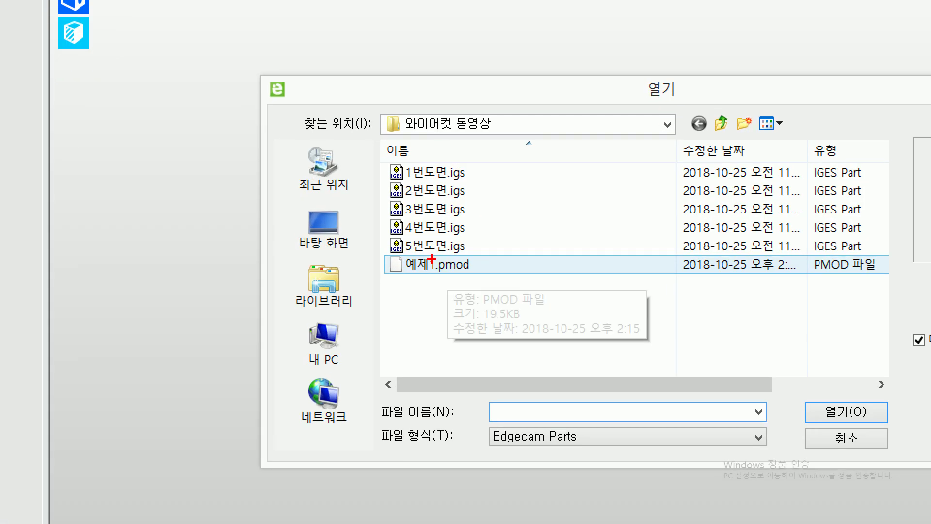
{"action": "left_click_drag", "start_coordinate": [368, 252], "coordinate": [504, 281], "text": "ctrl"}
{"action": "left_click_drag", "start_coordinate": [422, 283], "coordinate": [421, 360], "text": "ctrl+shift"}
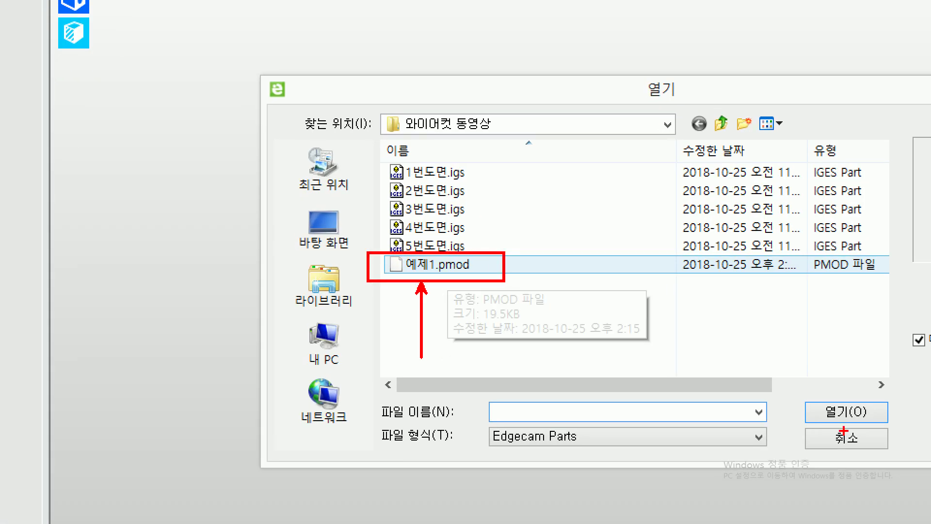
{"action": "left_click_drag", "start_coordinate": [791, 394], "coordinate": [926, 423], "text": "ctrl"}
{"action": "left_click_drag", "start_coordinate": [842, 389], "coordinate": [837, 354], "text": "ctrl+shift"}
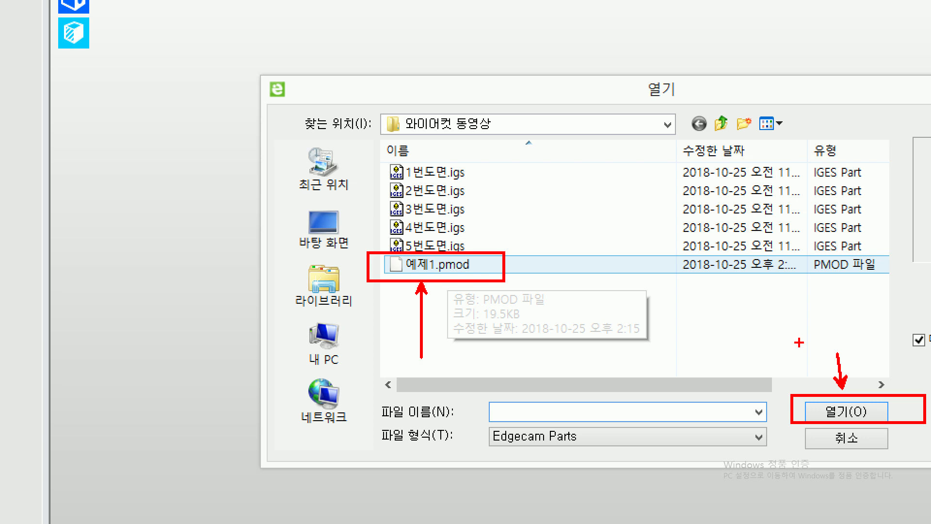
{"action": "key", "text": "Escape"}
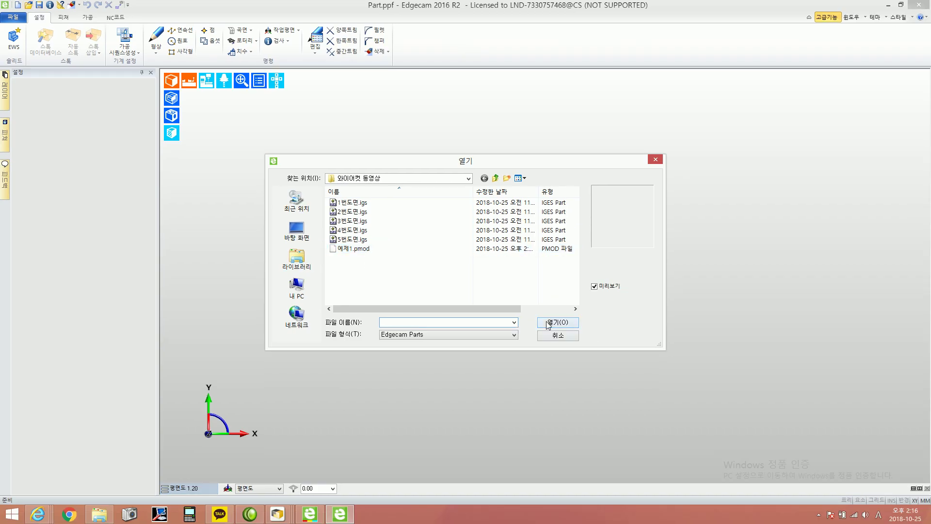
{"action": "double_click", "coordinate": [351, 248]}
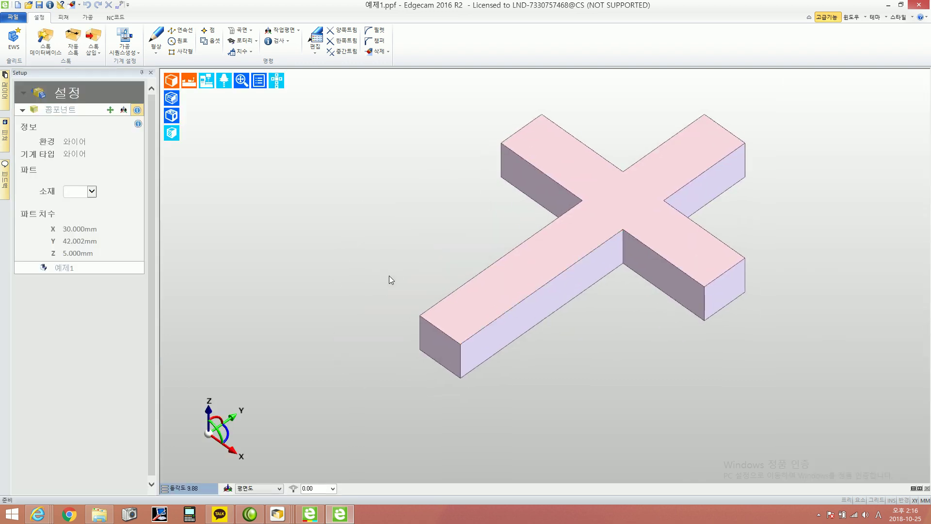
Switch the cross model from the isometric view to the top view (평면도)
{"action": "left_click", "coordinate": [215, 489]}
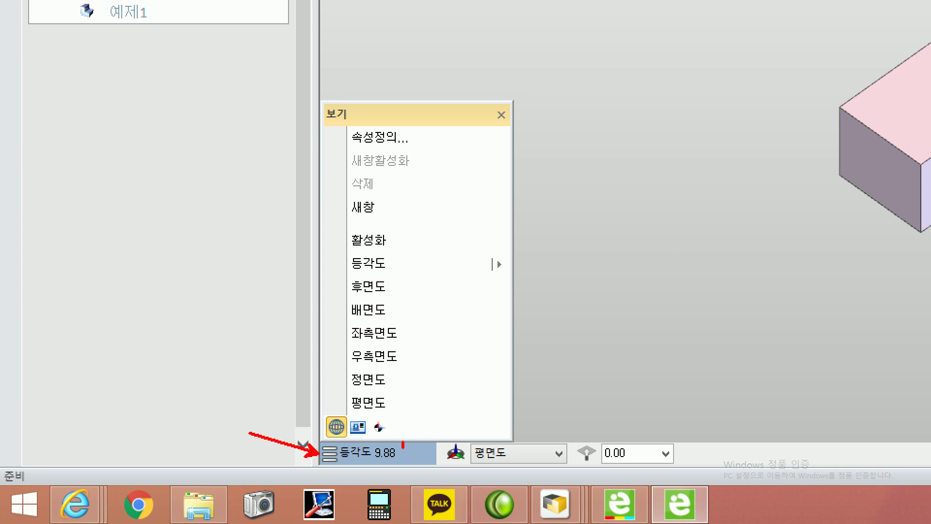
{"action": "left_click_drag", "start_coordinate": [413, 451], "coordinate": [441, 451]}
{"action": "left_click_drag", "start_coordinate": [352, 402], "coordinate": [272, 391]}
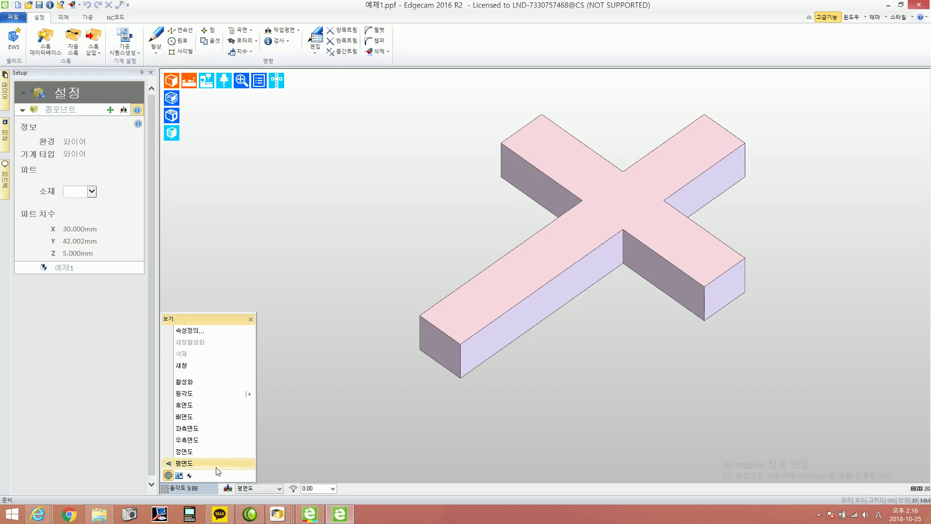
{"action": "left_click", "coordinate": [432, 402]}
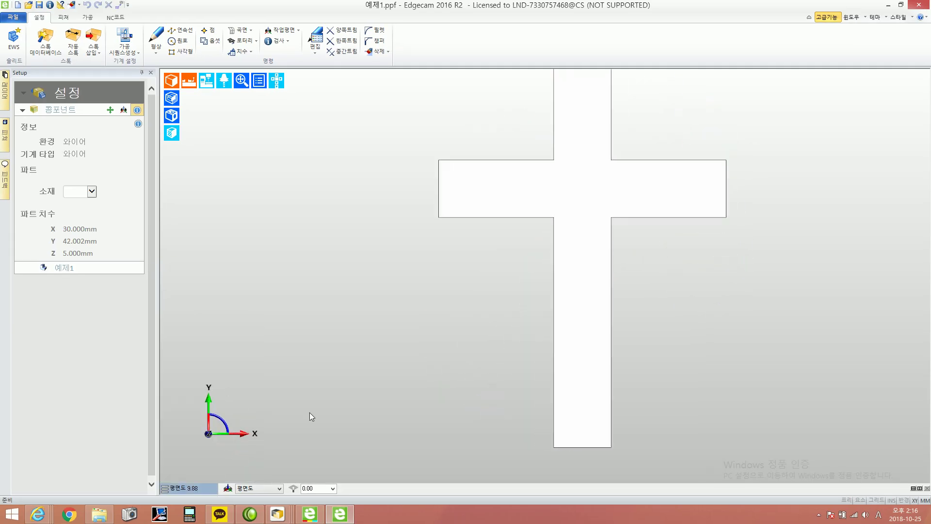
{"action": "scroll", "coordinate": [543, 260], "scroll_direction": "down", "scroll_amount": 2}
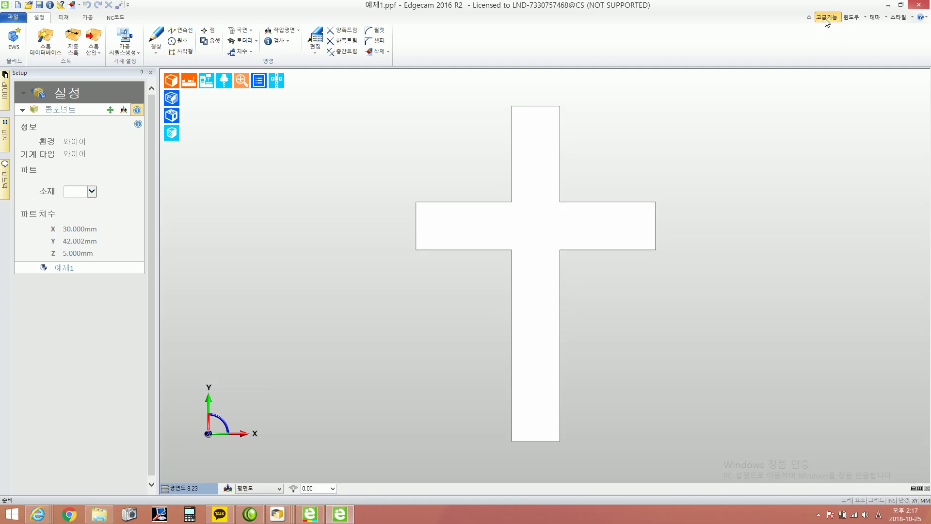
Turn the advanced functions (고급기능) display off and on again
{"action": "left_click", "coordinate": [827, 19]}
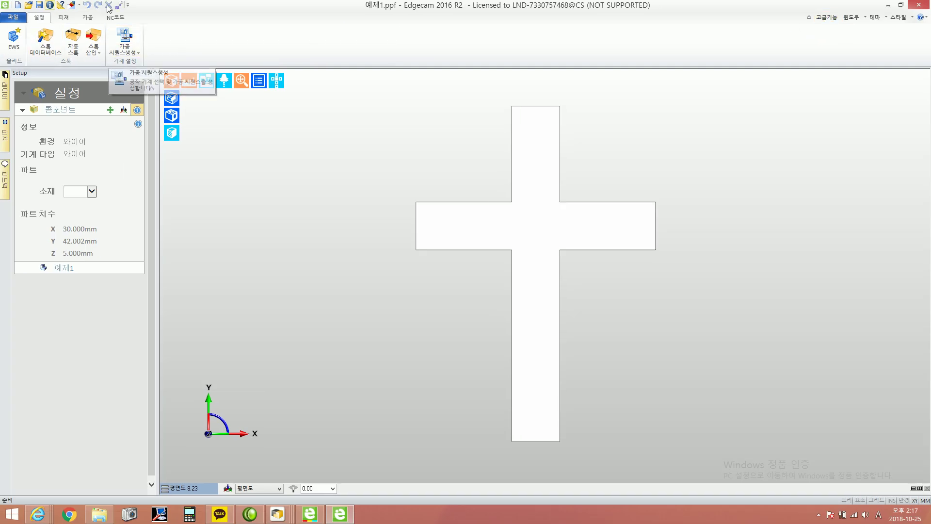
{"action": "left_click", "coordinate": [827, 18]}
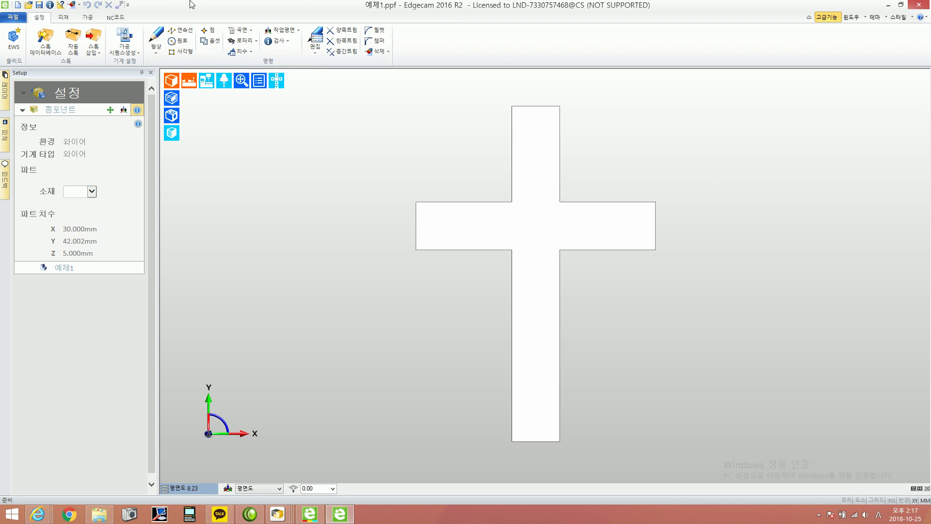
Start the Translate (변환) command with dynamic mode (다이나믹) enabled and copying off
{"action": "scroll", "coordinate": [523, 260], "scroll_direction": "down", "scroll_amount": 2}
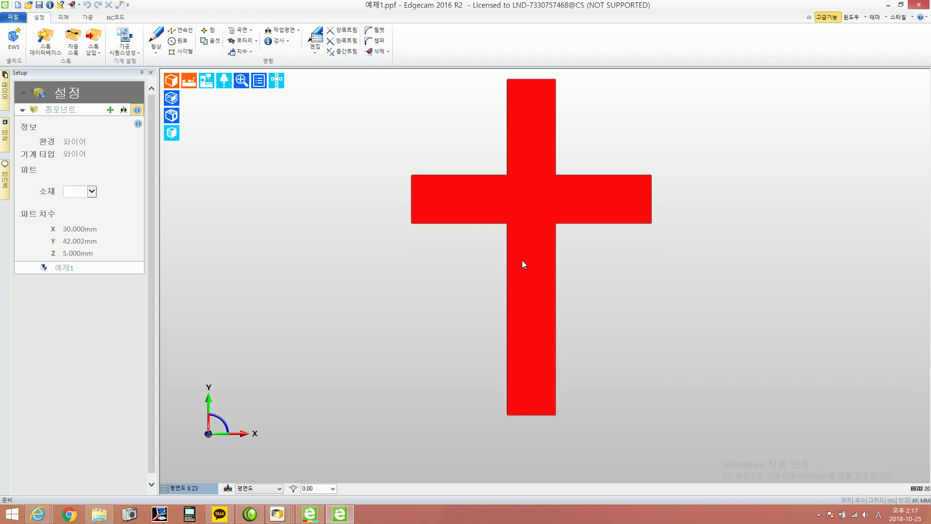
{"action": "scroll", "coordinate": [527, 261], "scroll_direction": "down", "scroll_amount": 4}
{"action": "scroll", "coordinate": [527, 261], "scroll_direction": "up", "scroll_amount": 2}
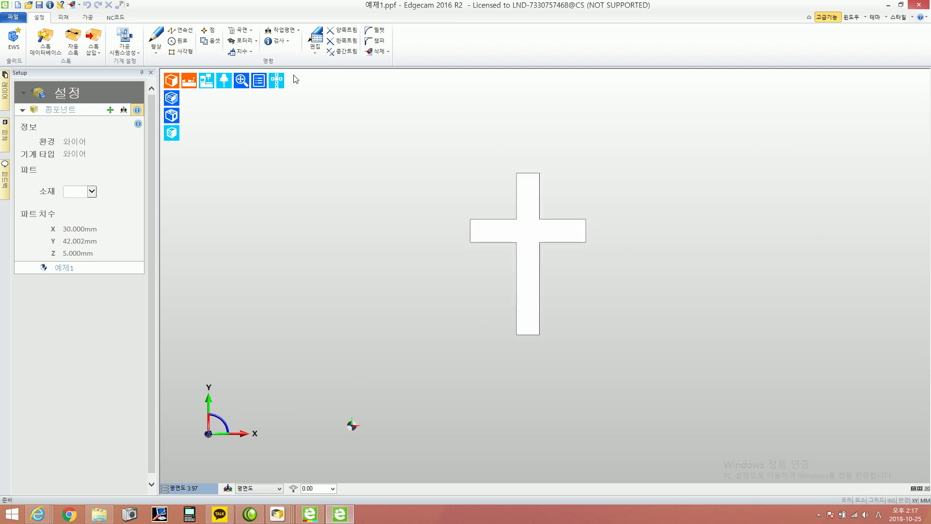
{"action": "left_click", "coordinate": [316, 41]}
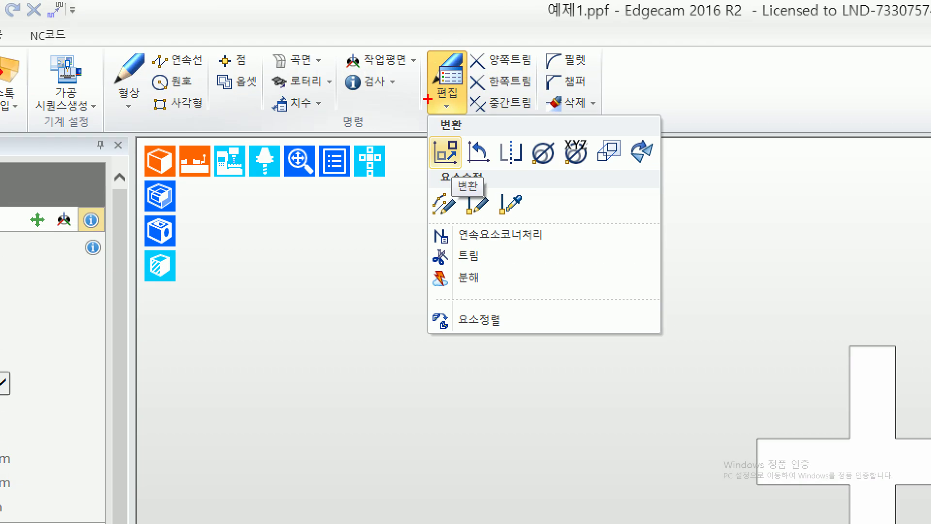
{"action": "mouse_move", "coordinate": [421, 90]}
{"action": "left_mouse_down", "text": "ctrl"}
{"action": "mouse_move", "coordinate": [469, 116]}
{"action": "mouse_move", "coordinate": [392, 153]}
{"action": "mouse_move", "coordinate": [373, 212]}
{"action": "left_mouse_up", "text": "ctrl"}
{"action": "left_click_drag", "start_coordinate": [426, 136], "coordinate": [464, 168], "text": "ctrl"}
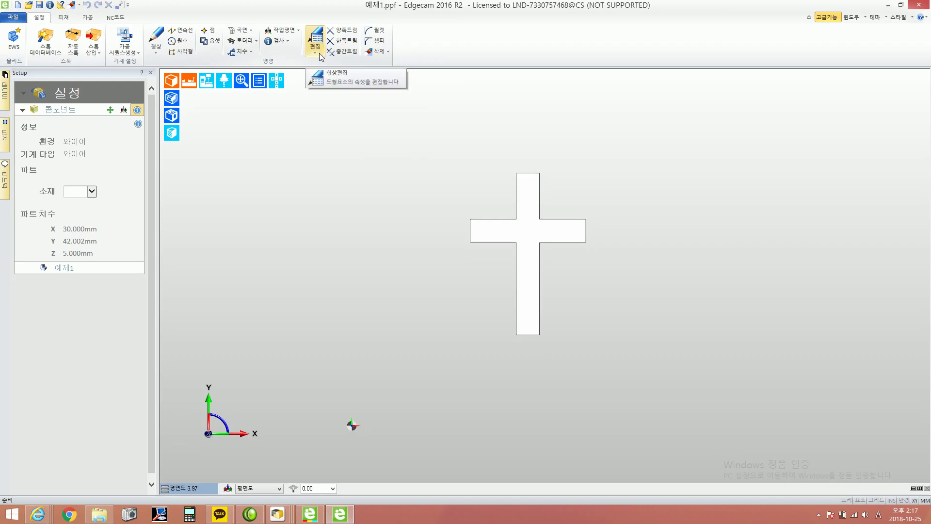
{"action": "left_click", "coordinate": [448, 104]}
{"action": "left_click", "coordinate": [446, 153]}
{"action": "left_click", "coordinate": [525, 258]}
{"action": "mouse_move", "coordinate": [487, 249]}
{"action": "left_mouse_down", "text": "ctrl"}
{"action": "mouse_move", "coordinate": [537, 265]}
{"action": "mouse_move", "coordinate": [633, 264]}
{"action": "left_mouse_up", "text": "ctrl"}
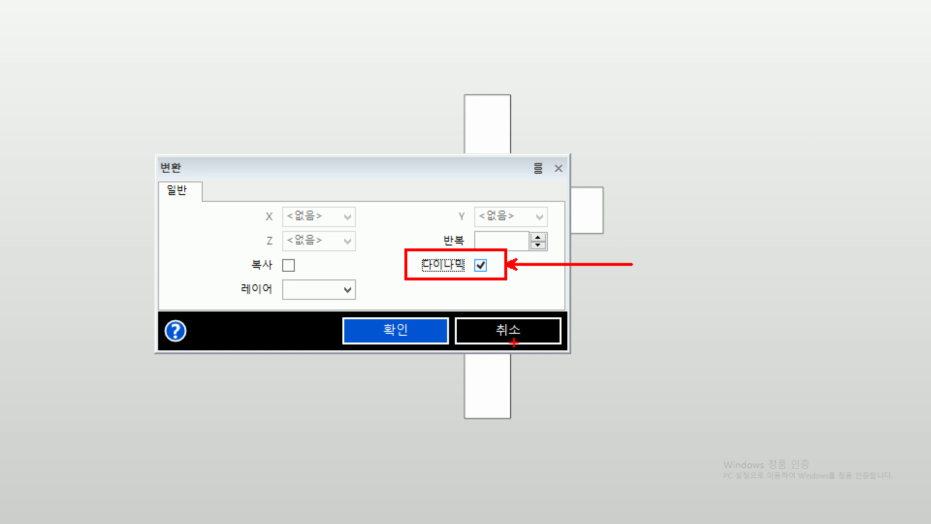
{"action": "left_click_drag", "start_coordinate": [387, 316], "coordinate": [388, 266], "text": "ctrl+shift"}
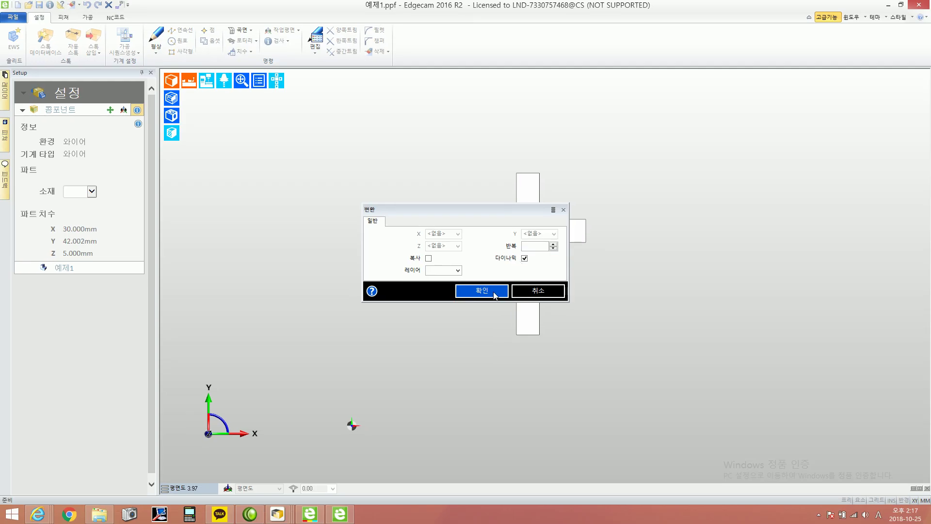
{"action": "left_click", "coordinate": [495, 291]}
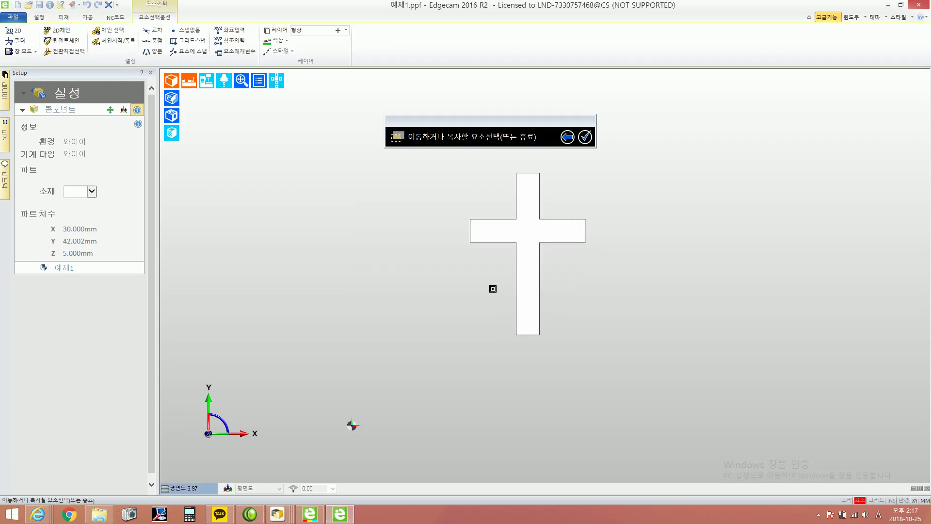
Select the whole cross body as the element to move and pick its bottom edge's midpoint as the origin point
{"action": "left_click", "coordinate": [516, 195]}
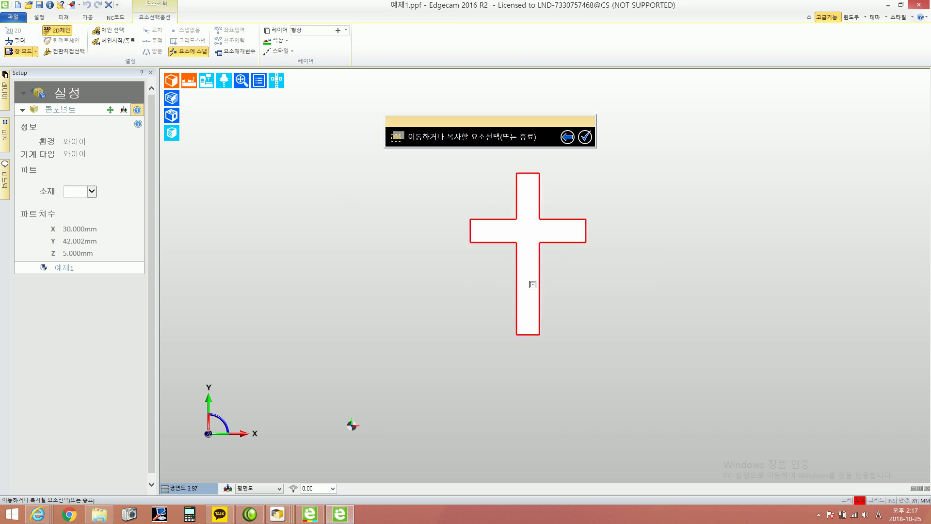
{"action": "left_click", "coordinate": [527, 275]}
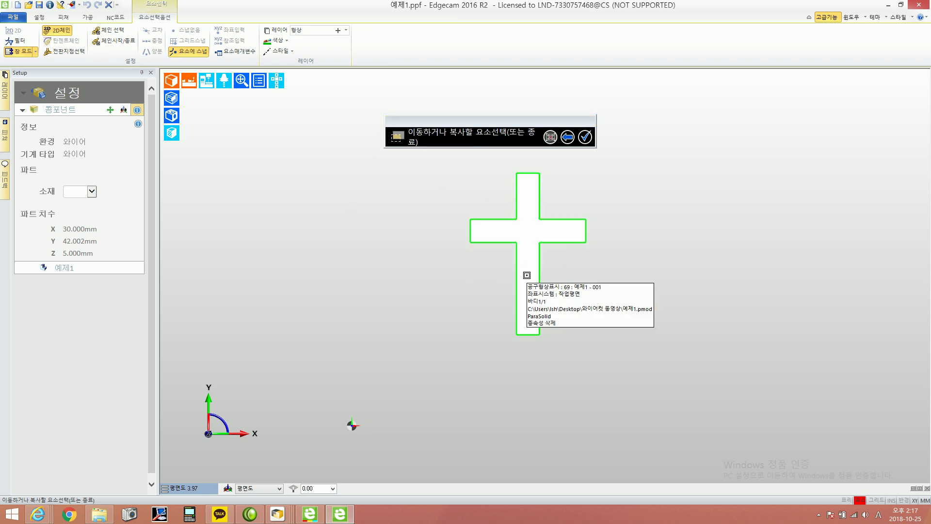
{"action": "right_click", "coordinate": [602, 265]}
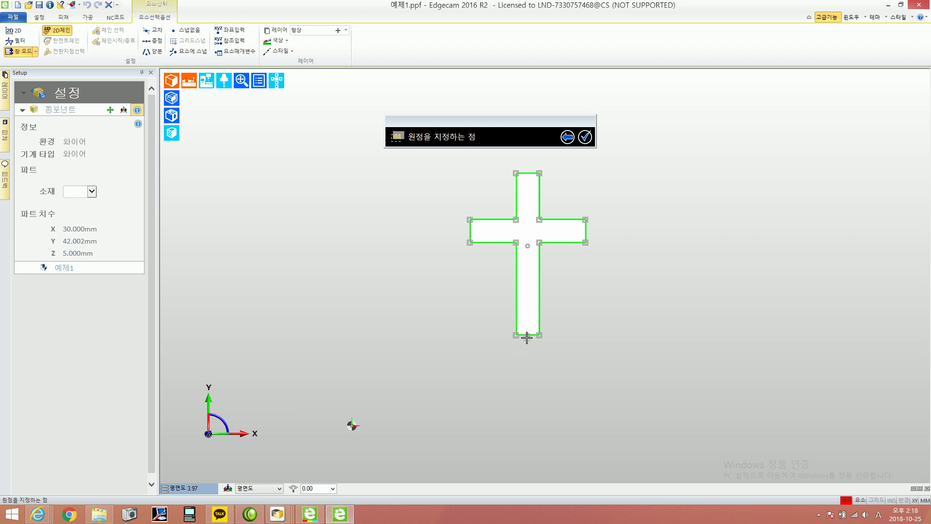
{"action": "scroll", "coordinate": [529, 334], "scroll_direction": "up", "scroll_amount": 2}
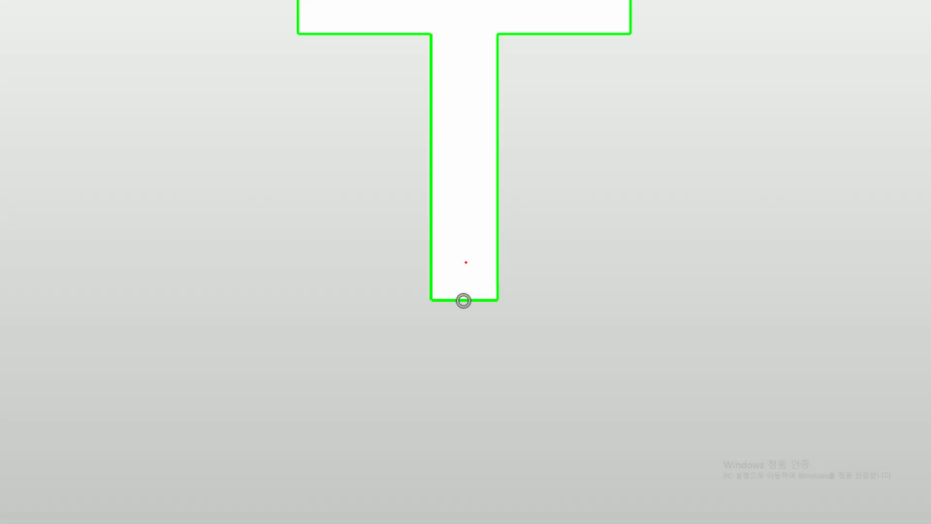
{"action": "left_click_drag", "start_coordinate": [467, 317], "coordinate": [473, 356], "text": "ctrl+shift"}
{"action": "left_click_drag", "start_coordinate": [465, 291], "coordinate": [474, 235], "text": "ctrl+shift"}
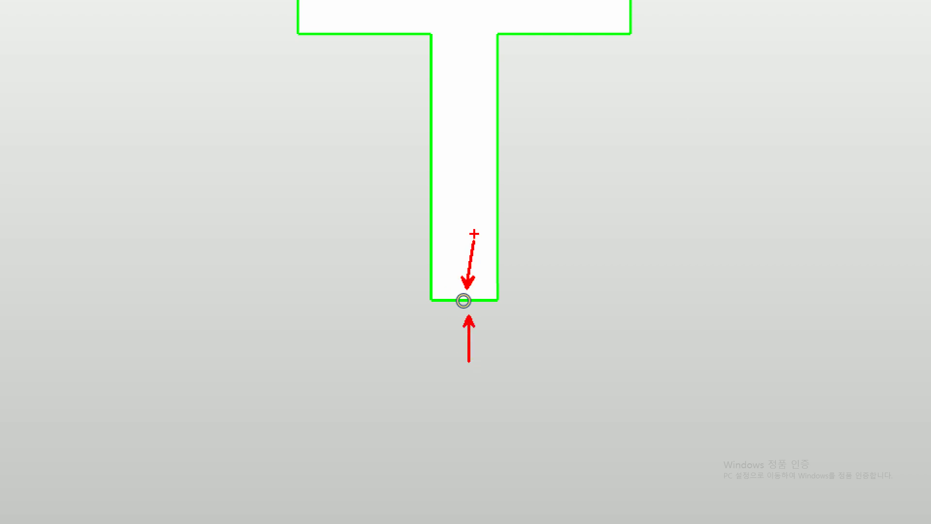
{"action": "key", "text": "Escape"}
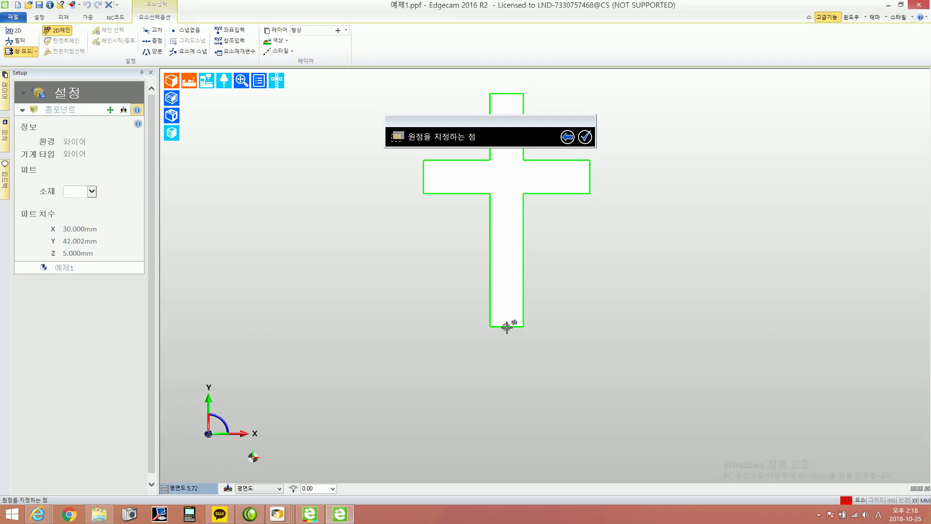
{"action": "left_click", "coordinate": [507, 327]}
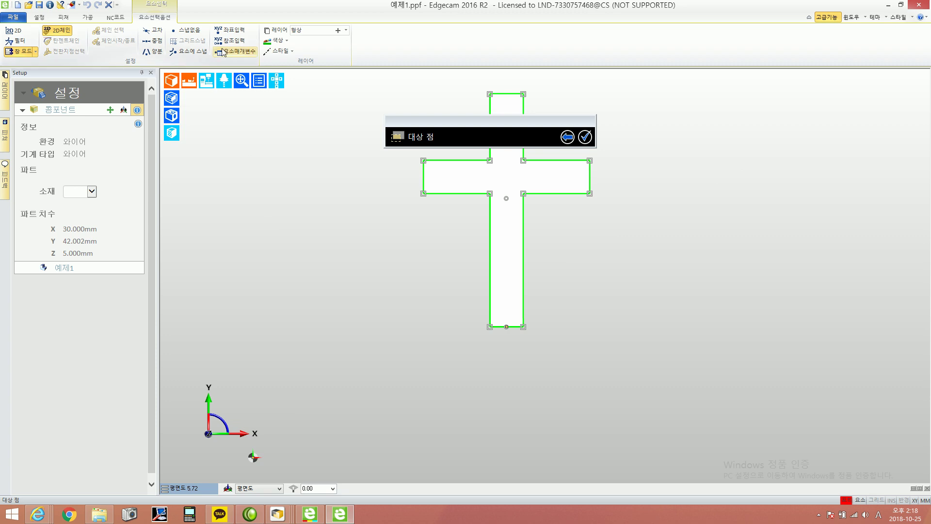
Move the cross by entering the target point as absolute coordinates X 0, Y 10, Z 0
{"action": "key", "text": "ctrl+1"}
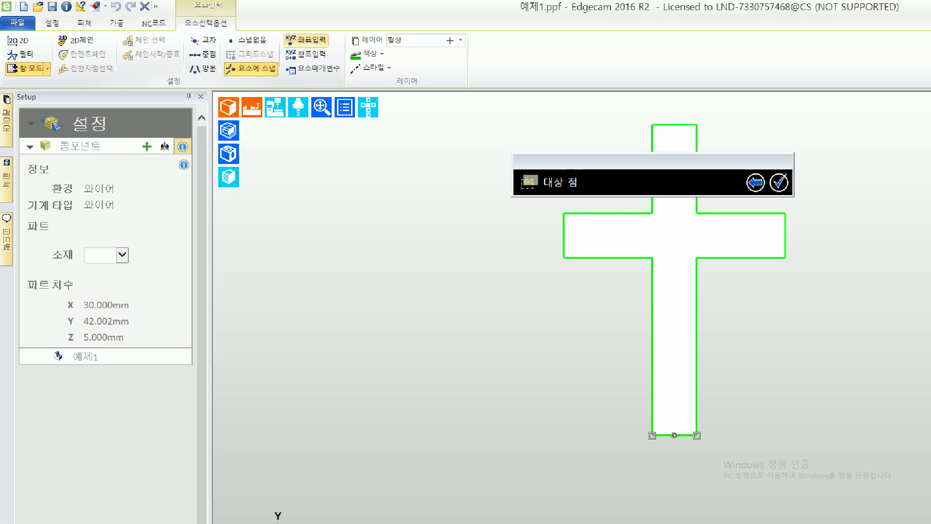
{"action": "mouse_move", "coordinate": [419, 42]}
{"action": "left_mouse_down", "text": "ctrl"}
{"action": "mouse_move", "coordinate": [494, 76]}
{"action": "mouse_move", "coordinate": [564, 231]}
{"action": "left_mouse_up", "text": "ctrl"}
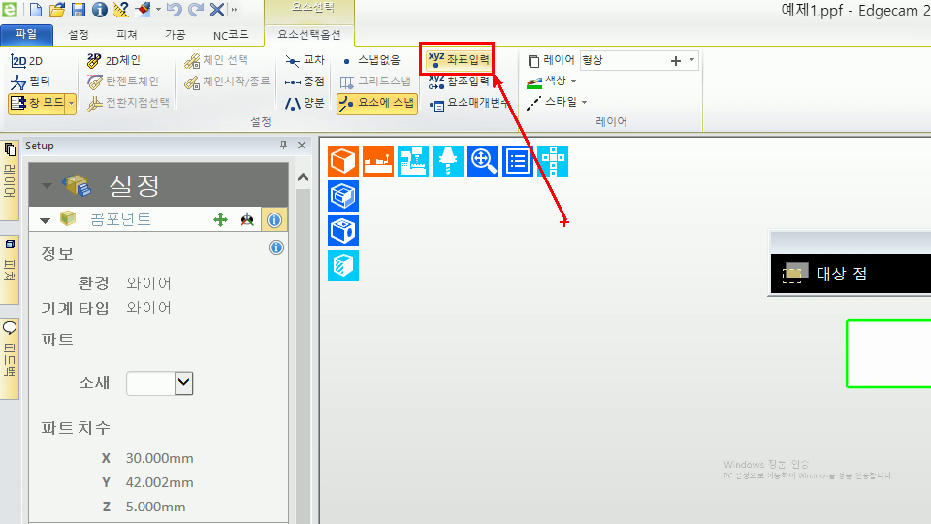
{"action": "key", "text": "Escape"}
{"action": "left_click", "coordinate": [230, 32]}
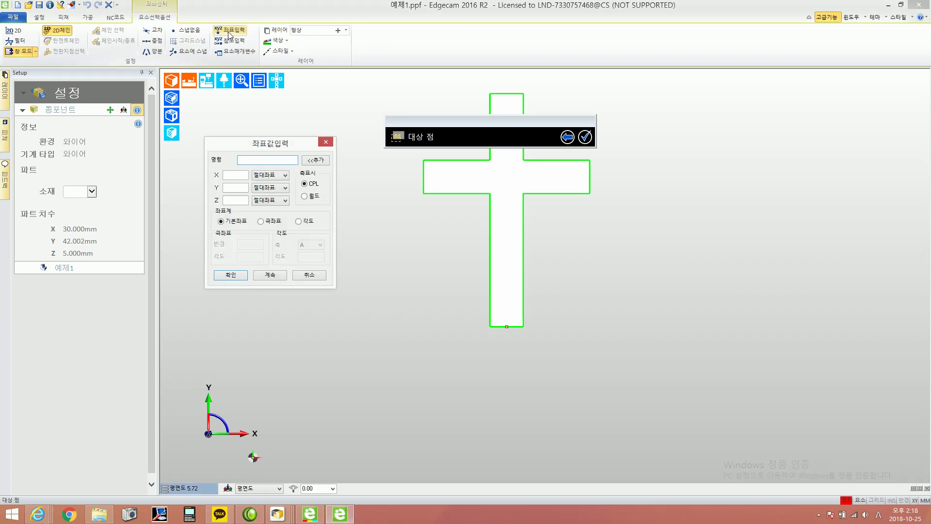
{"action": "left_click", "coordinate": [228, 174]}
{"action": "type", "text": "0"}
{"action": "key", "text": "ctrl+1"}
{"action": "left_click_drag", "start_coordinate": [204, 165], "coordinate": [247, 179], "text": "ctrl"}
{"action": "left_click_drag", "start_coordinate": [470, 197], "coordinate": [474, 199], "text": "ctrl"}
{"action": "mouse_move", "coordinate": [397, 216]}
{"action": "left_mouse_down", "text": "ctrl+shift"}
{"action": "mouse_move", "coordinate": [366, 222]}
{"action": "mouse_move", "coordinate": [487, 257]}
{"action": "left_mouse_up", "text": "ctrl+shift"}
{"action": "left_click_drag", "start_coordinate": [458, 372], "coordinate": [479, 306], "text": "ctrl+shift"}
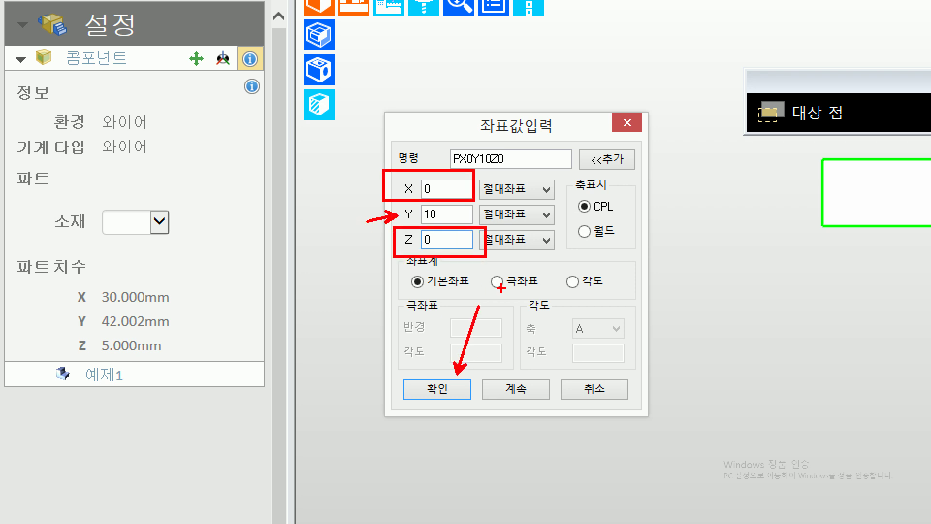
{"action": "key", "text": "Escape"}
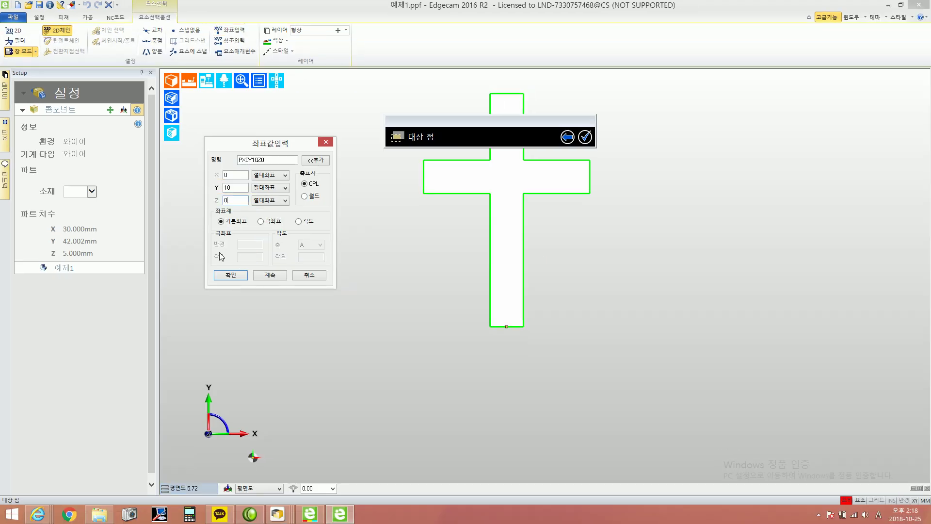
{"action": "left_click", "coordinate": [232, 275]}
Examine the spacing between the cross's bottom edge and the coordinate origin
{"action": "middle_click_drag", "start_coordinate": [363, 343], "coordinate": [520, 237]}
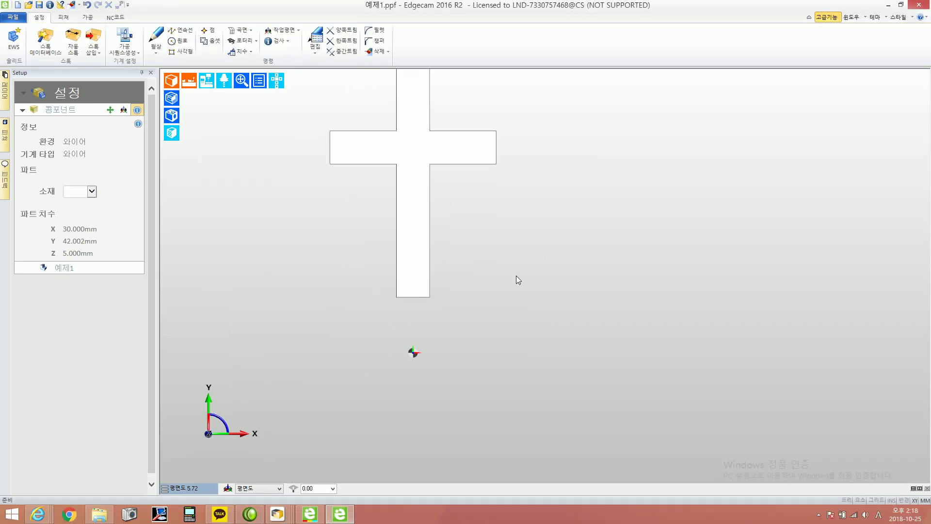
{"action": "key", "text": "ctrl+1"}
{"action": "scroll", "coordinate": [423, 435], "scroll_direction": "down", "scroll_amount": 1}
{"action": "scroll", "coordinate": [409, 326], "scroll_direction": "down", "scroll_amount": 1}
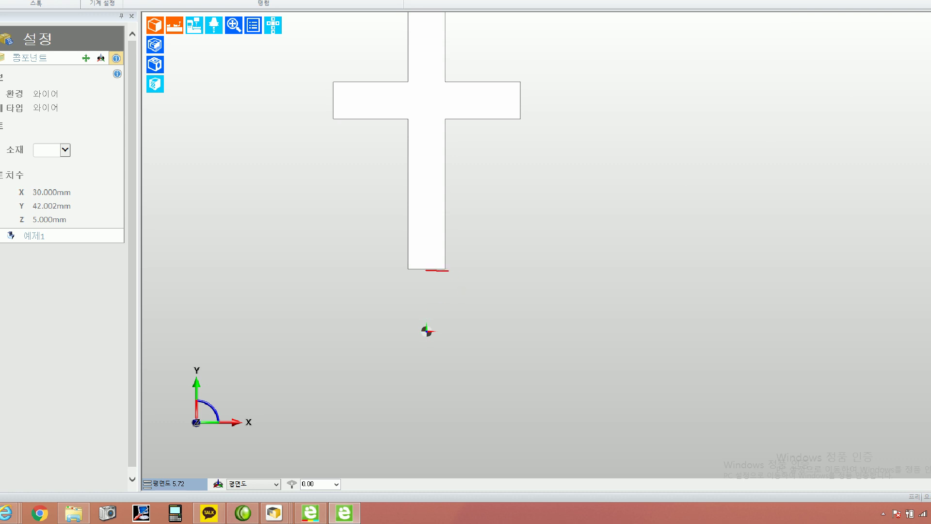
{"action": "left_click_drag", "start_coordinate": [436, 330], "coordinate": [483, 330]}
{"action": "left_click_drag", "start_coordinate": [453, 289], "coordinate": [437, 311]}
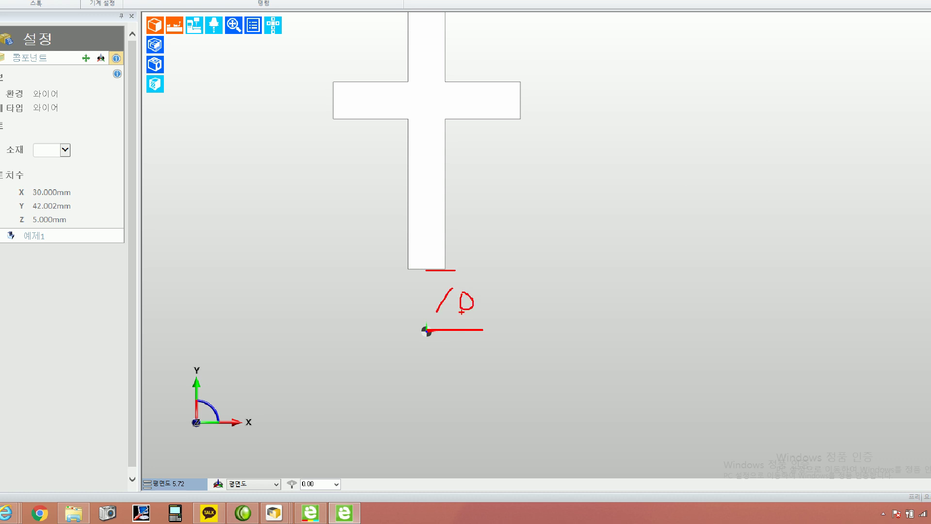
{"action": "key", "text": "Escape"}
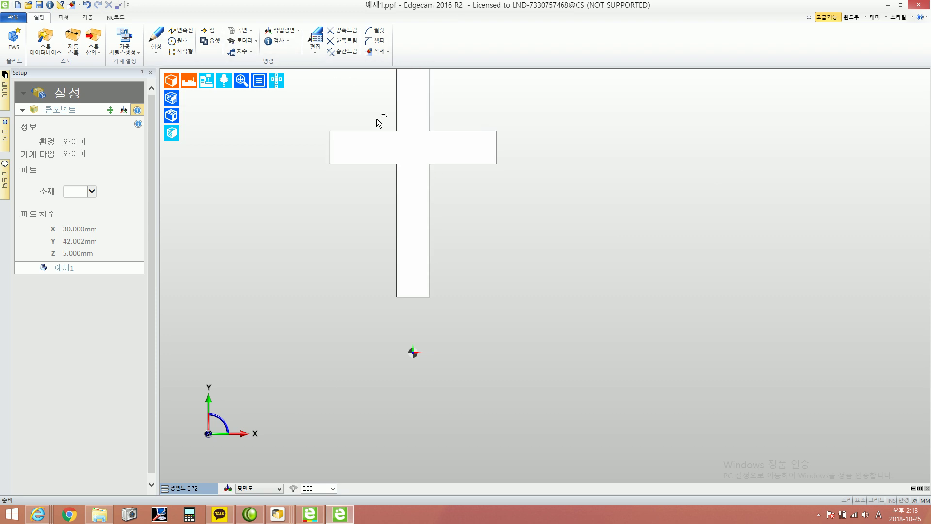
{"action": "scroll", "coordinate": [423, 269], "scroll_direction": "down", "scroll_amount": 2}
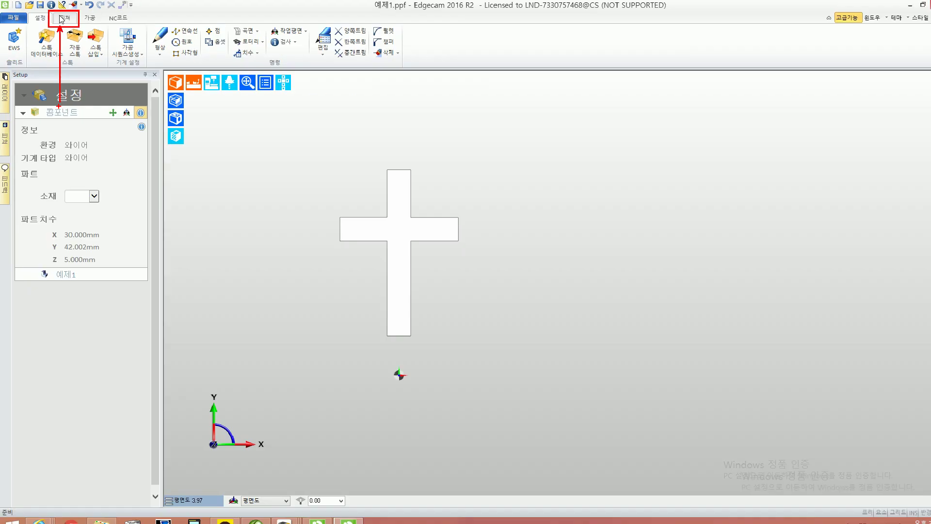
Start a wire profile feature (와이어윤곽피쳐) with 0.01 tolerance, chained side faces, XY at model bottom and UV at model top
{"action": "left_click", "coordinate": [124, 35]}
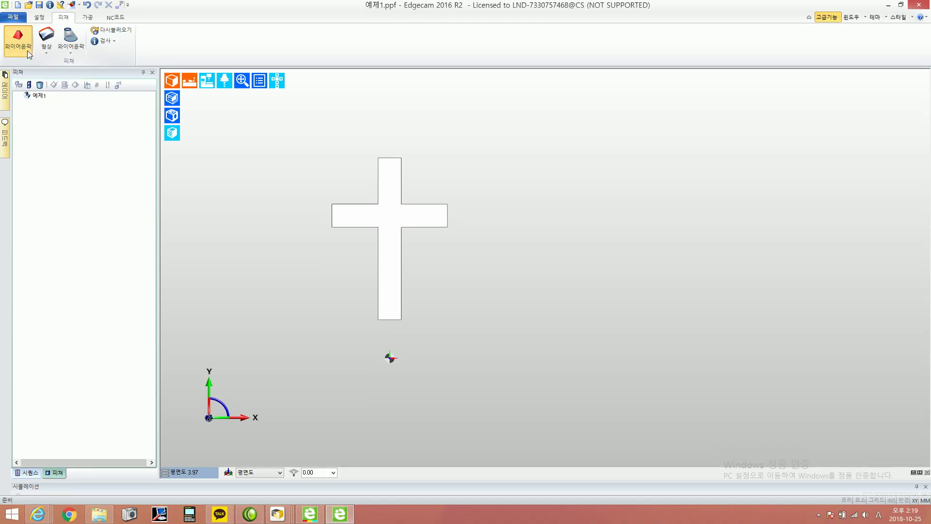
{"action": "left_click", "coordinate": [36, 80]}
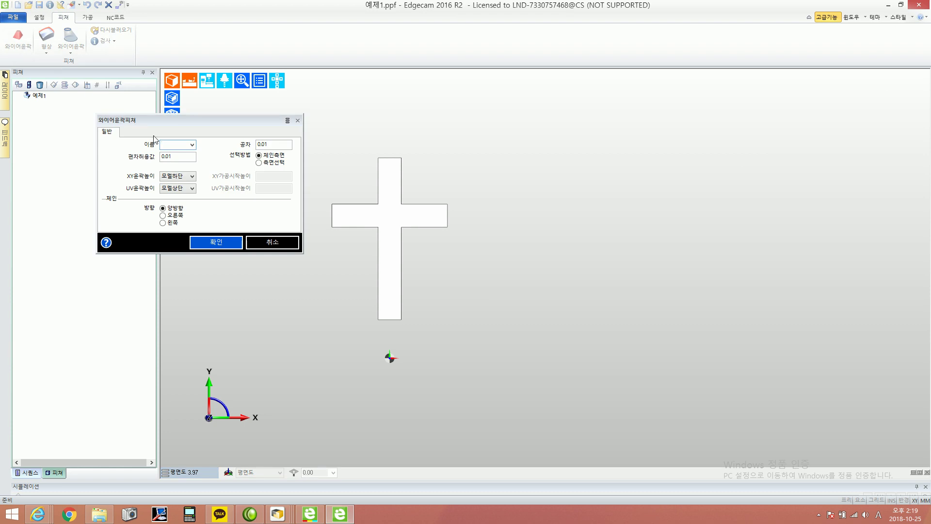
{"action": "key", "text": "Escape"}
{"action": "left_click", "coordinate": [13, 39]}
{"action": "left_click", "coordinate": [232, 242]}
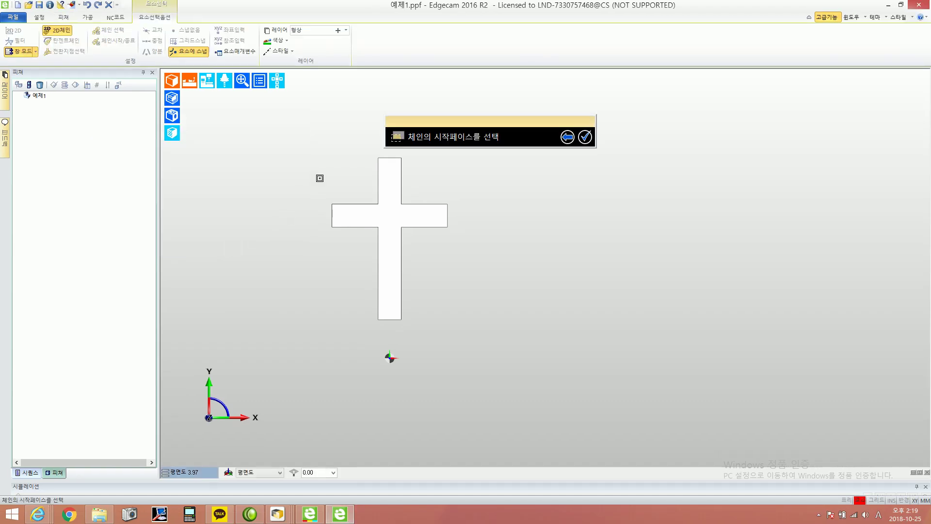
Create the wire profile feature around the cross, using the right side face of its lower arm as the chain's start face
{"action": "left_click", "coordinate": [386, 229]}
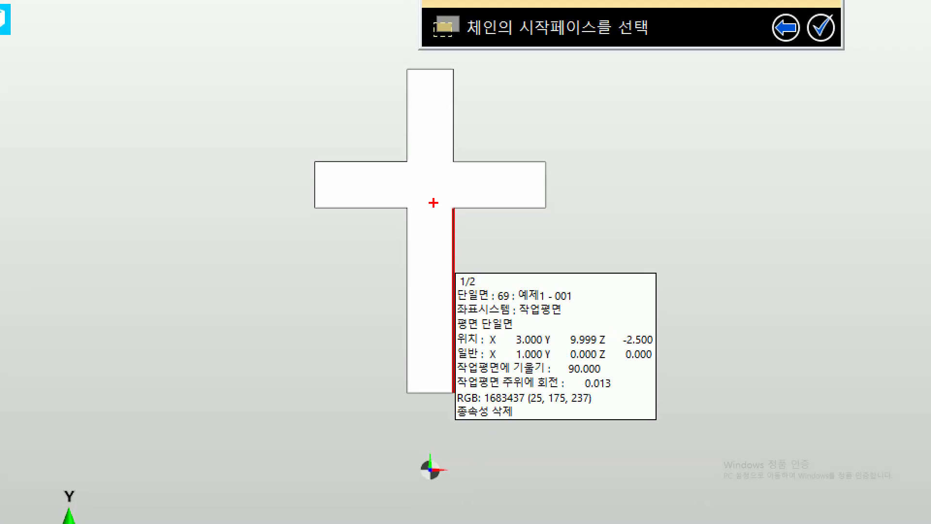
{"action": "left_click_drag", "start_coordinate": [457, 249], "coordinate": [535, 241]}
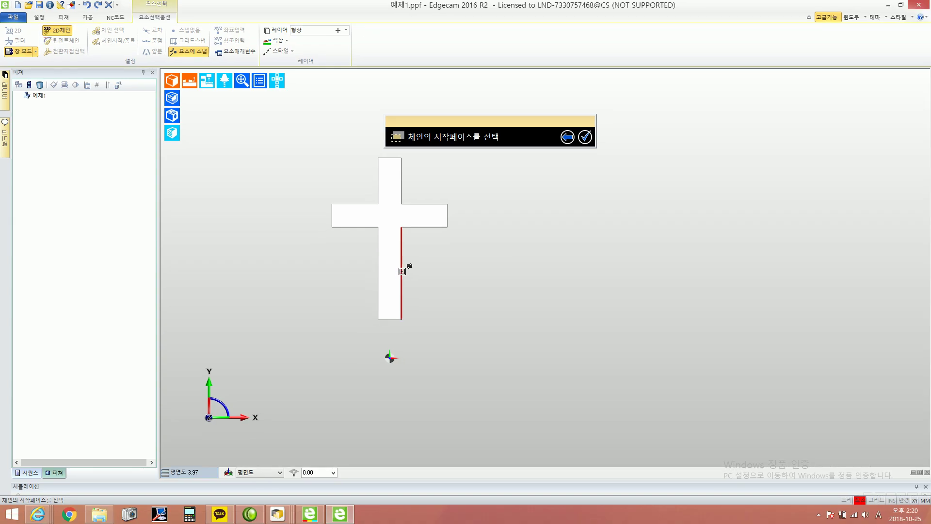
{"action": "left_click", "coordinate": [455, 297]}
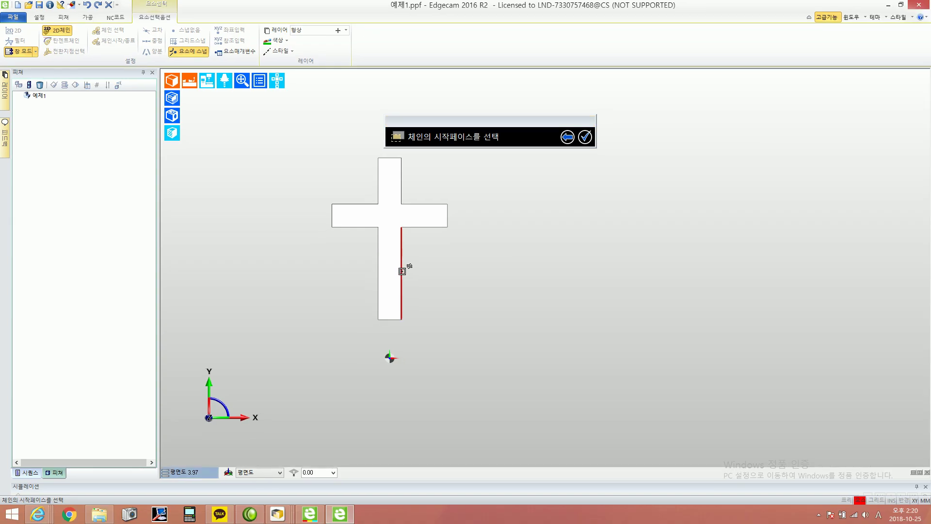
{"action": "right_click", "coordinate": [479, 241]}
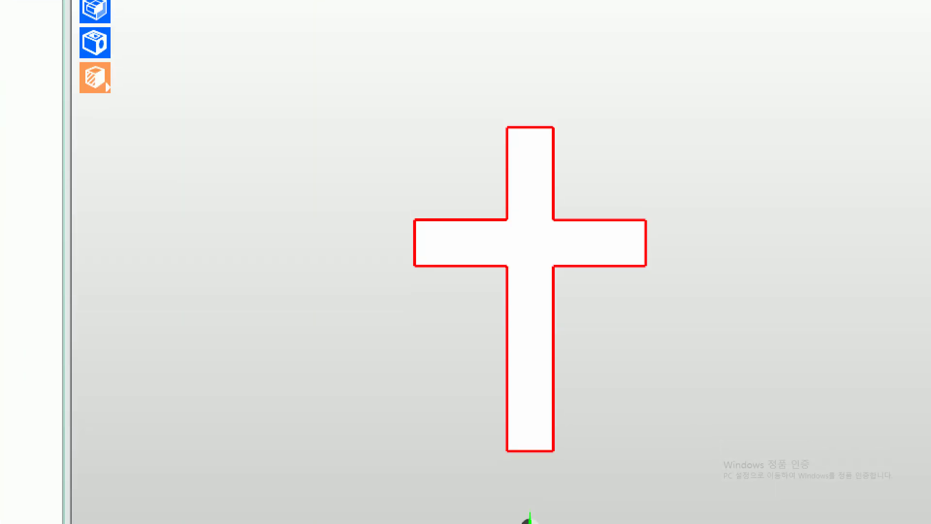
{"action": "left_click", "coordinate": [469, 326]}
{"action": "left_click_drag", "start_coordinate": [523, 291], "coordinate": [602, 281], "text": "ctrl+shift"}
{"action": "left_click_drag", "start_coordinate": [602, 178], "coordinate": [601, 206], "text": "ctrl+shift"}
{"action": "left_click_drag", "start_coordinate": [610, 157], "coordinate": [643, 145], "text": "ctrl+shift"}
{"action": "left_click_drag", "start_coordinate": [556, 118], "coordinate": [547, 48], "text": "ctrl+shift"}
{"action": "left_click_drag", "start_coordinate": [491, 22], "coordinate": [464, 0], "text": "ctrl+shift"}
{"action": "left_click_drag", "start_coordinate": [432, 77], "coordinate": [380, 76], "text": "ctrl+shift"}
{"action": "left_click_drag", "start_coordinate": [390, 120], "coordinate": [376, 112], "text": "ctrl+shift"}
{"action": "left_click_drag", "start_coordinate": [363, 148], "coordinate": [350, 147], "text": "ctrl+shift"}
{"action": "left_click_drag", "start_coordinate": [417, 192], "coordinate": [416, 206], "text": "ctrl+shift"}
{"action": "left_click_drag", "start_coordinate": [455, 247], "coordinate": [425, 256], "text": "ctrl+shift"}
{"action": "left_click_drag", "start_coordinate": [500, 384], "coordinate": [499, 395], "text": "ctrl+shift"}
{"action": "key", "text": "Escape"}
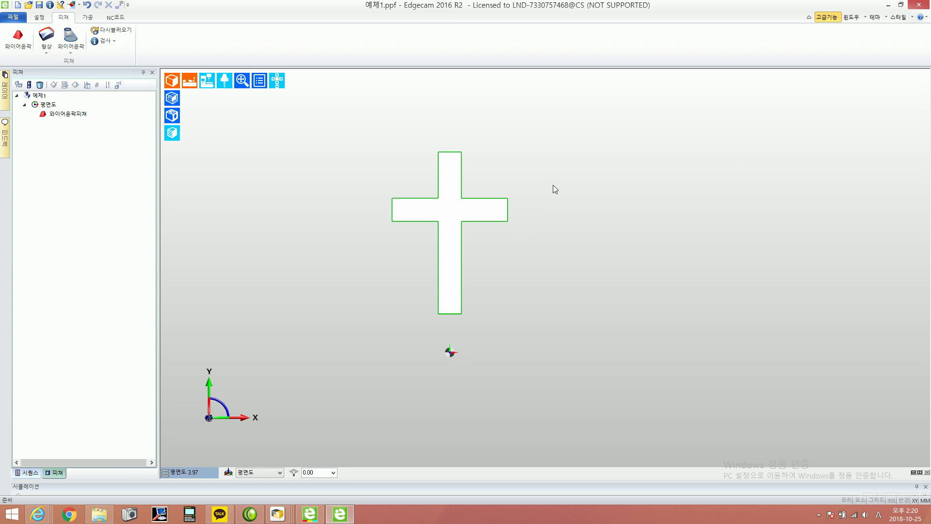
Switch from design mode to machining mode (가공모드)
{"action": "right_click", "coordinate": [621, 196]}
{"action": "left_click", "coordinate": [567, 180]}
{"action": "right_click", "coordinate": [546, 161]}
{"action": "key", "text": "ctrl+1"}
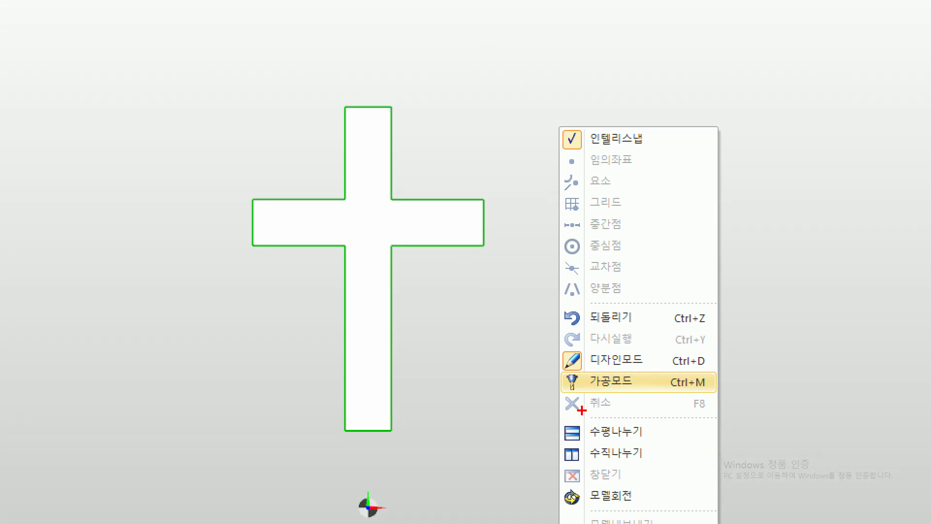
{"action": "left_click_drag", "start_coordinate": [559, 388], "coordinate": [481, 389], "text": "ctrl+shift"}
{"action": "key", "text": "Escape"}
{"action": "left_click", "coordinate": [579, 333]}
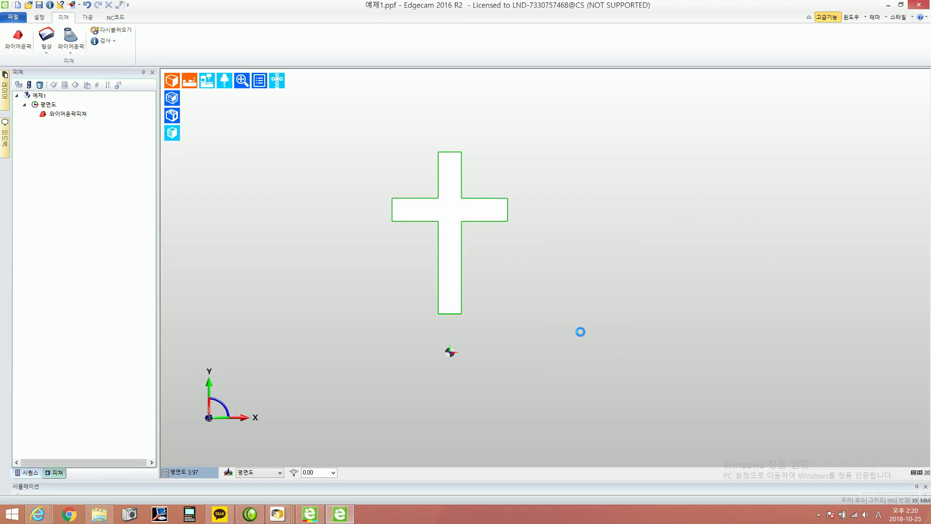
{"action": "left_click_drag", "start_coordinate": [221, 127], "coordinate": [520, 134]}
{"action": "key", "text": "ctrl+1"}
{"action": "mouse_move", "coordinate": [329, 168]}
{"action": "left_mouse_down", "text": "ctrl"}
{"action": "mouse_move", "coordinate": [556, 199]}
{"action": "mouse_move", "coordinate": [653, 178]}
{"action": "left_mouse_up", "text": "ctrl"}
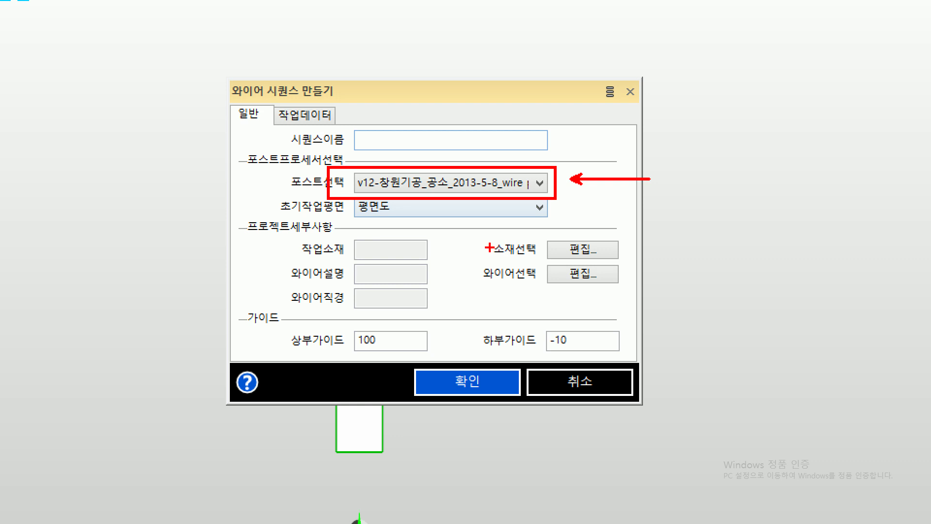
{"action": "mouse_move", "coordinate": [450, 235]}
{"action": "left_mouse_down", "text": "ctrl"}
{"action": "mouse_move", "coordinate": [570, 289]}
{"action": "mouse_move", "coordinate": [741, 266]}
{"action": "left_mouse_up", "text": "ctrl"}
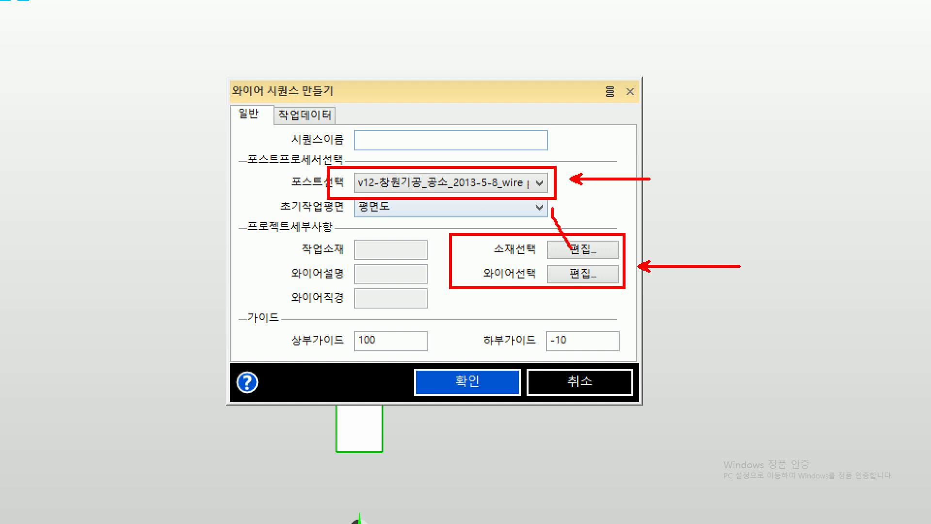
{"action": "key", "text": "Escape"}
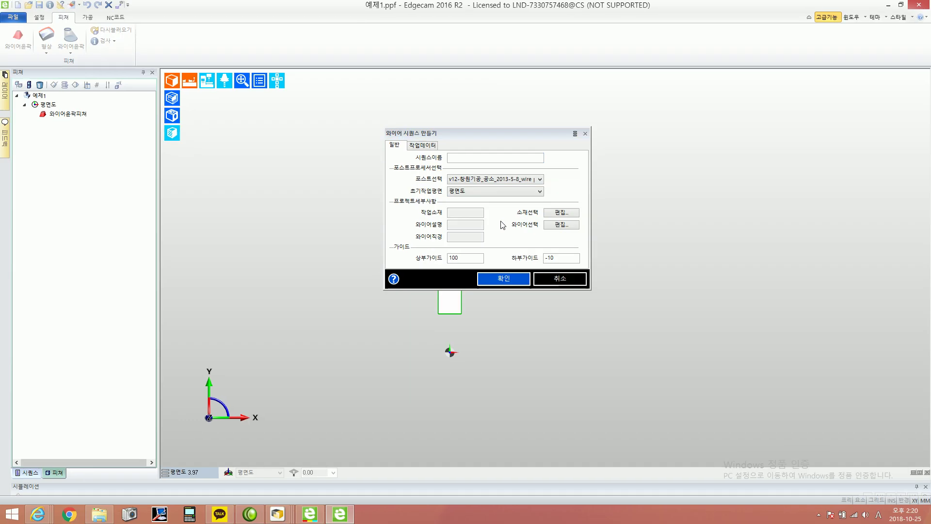
Set the new wire sequence's work material to Die Steel
{"action": "left_click", "coordinate": [556, 214]}
{"action": "left_click", "coordinate": [376, 170]}
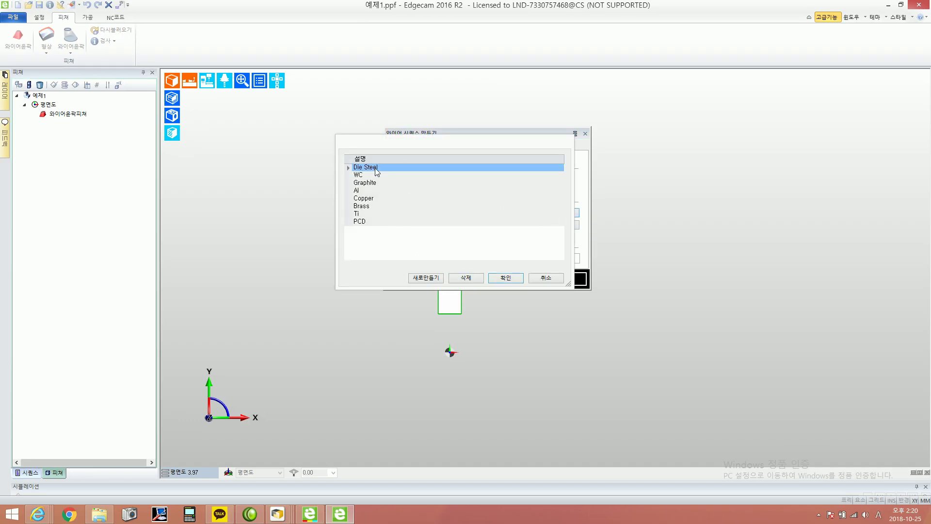
{"action": "key", "text": "ctrl+1"}
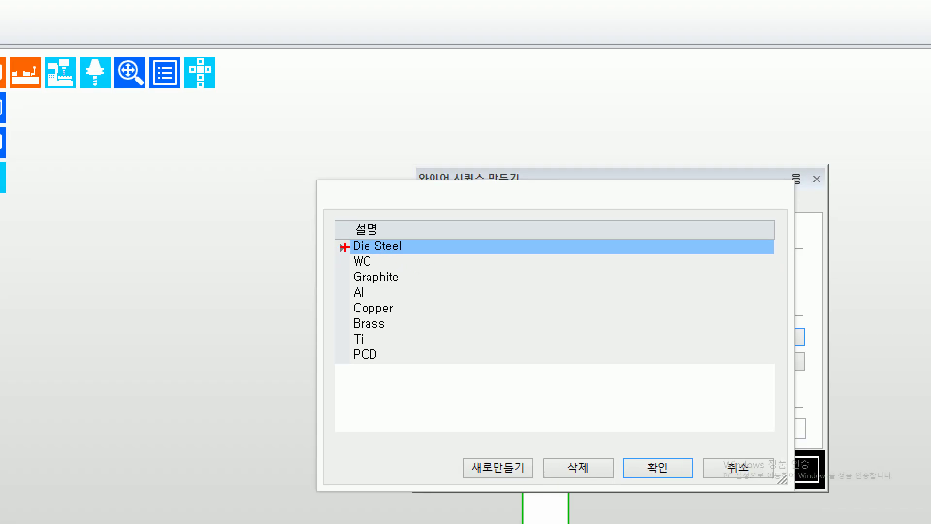
{"action": "left_click_drag", "start_coordinate": [338, 248], "coordinate": [269, 258], "text": "ctrl+shift"}
{"action": "left_click_drag", "start_coordinate": [346, 264], "coordinate": [293, 275], "text": "ctrl+shift"}
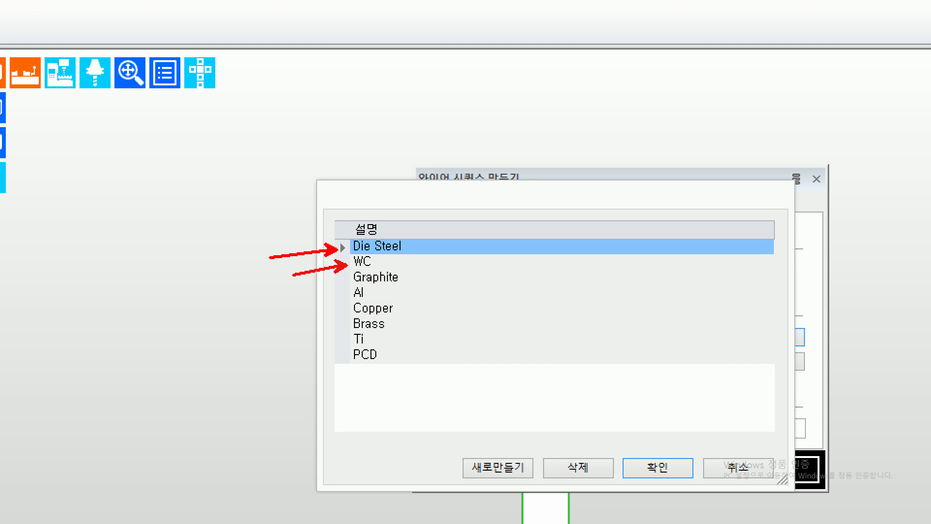
{"action": "left_click_drag", "start_coordinate": [345, 297], "coordinate": [333, 307], "text": "ctrl+shift"}
{"action": "left_click_drag", "start_coordinate": [408, 246], "coordinate": [569, 207], "text": "ctrl+shift"}
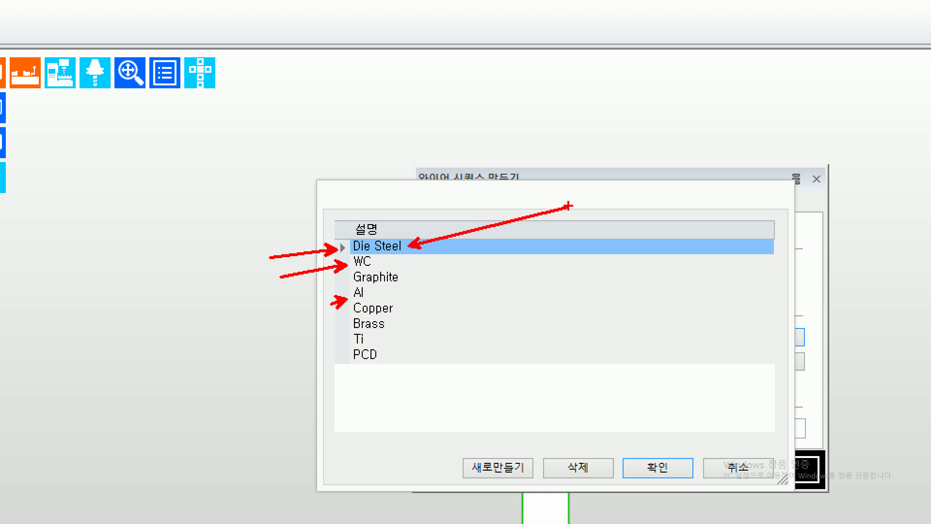
{"action": "key", "text": "Escape"}
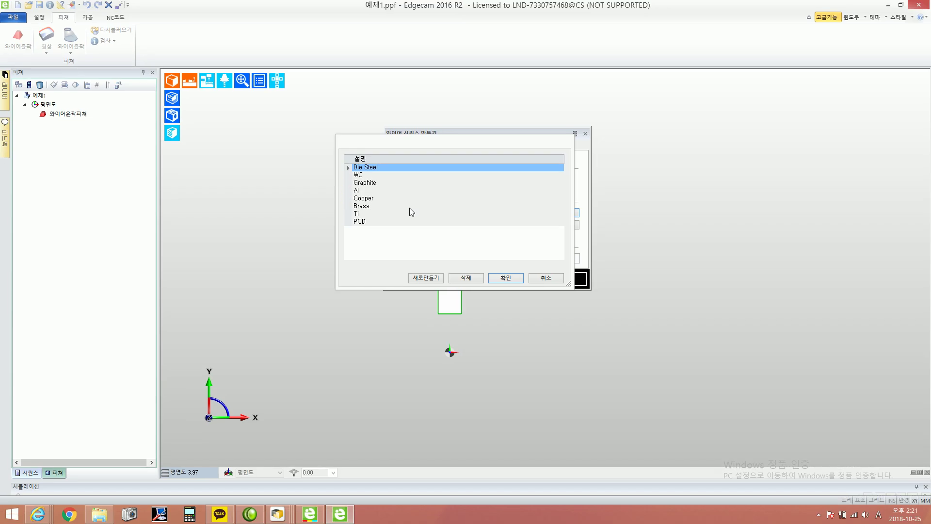
{"action": "left_click", "coordinate": [507, 278]}
{"action": "left_click", "coordinate": [467, 212]}
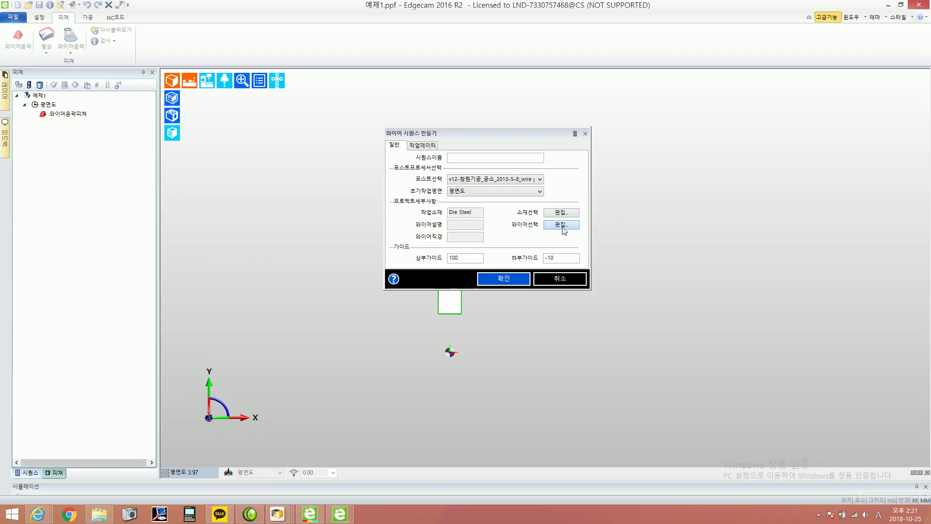
Select the 0.3 mm diameter wire (Brass - 0.3mm) and create the wire sequence
{"action": "left_click", "coordinate": [561, 225]}
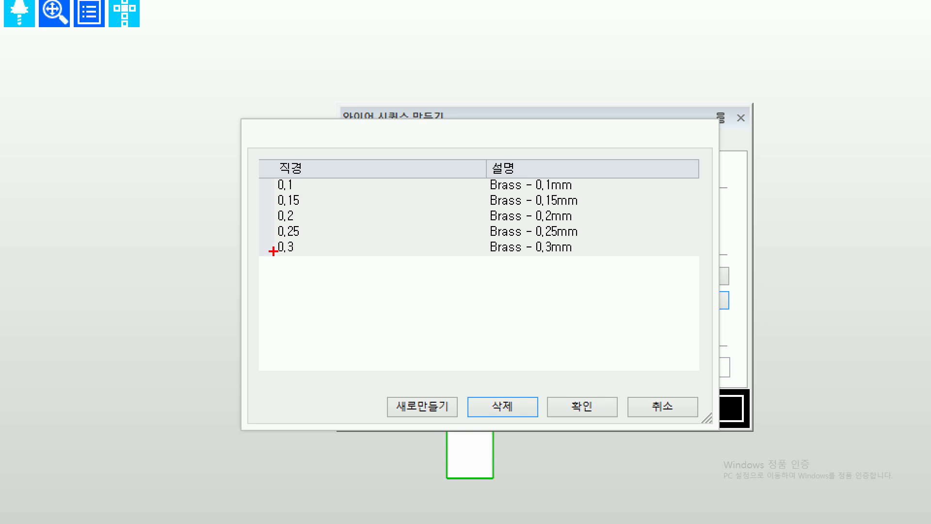
{"action": "left_click_drag", "start_coordinate": [275, 217], "coordinate": [230, 217], "text": "ctrl+shift"}
{"action": "mouse_move", "coordinate": [300, 255]}
{"action": "left_mouse_down"}
{"action": "mouse_move", "coordinate": [263, 258]}
{"action": "mouse_move", "coordinate": [279, 242]}
{"action": "mouse_move", "coordinate": [298, 258]}
{"action": "left_mouse_up"}
{"action": "key", "text": "Escape"}
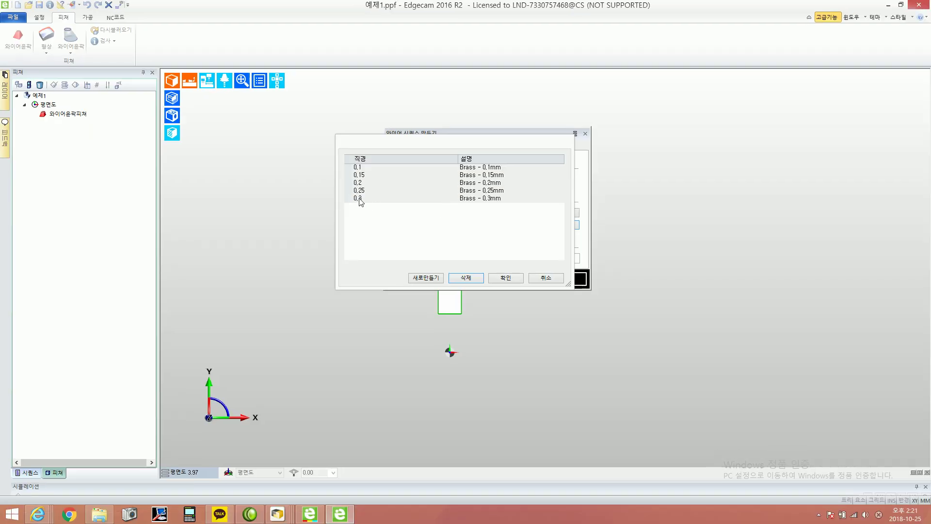
{"action": "left_click", "coordinate": [354, 198]}
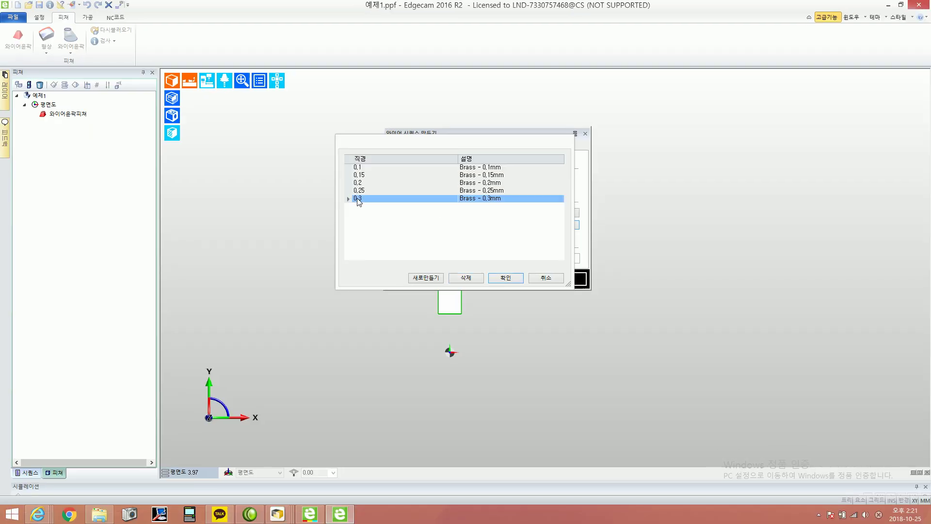
{"action": "left_click", "coordinate": [505, 279]}
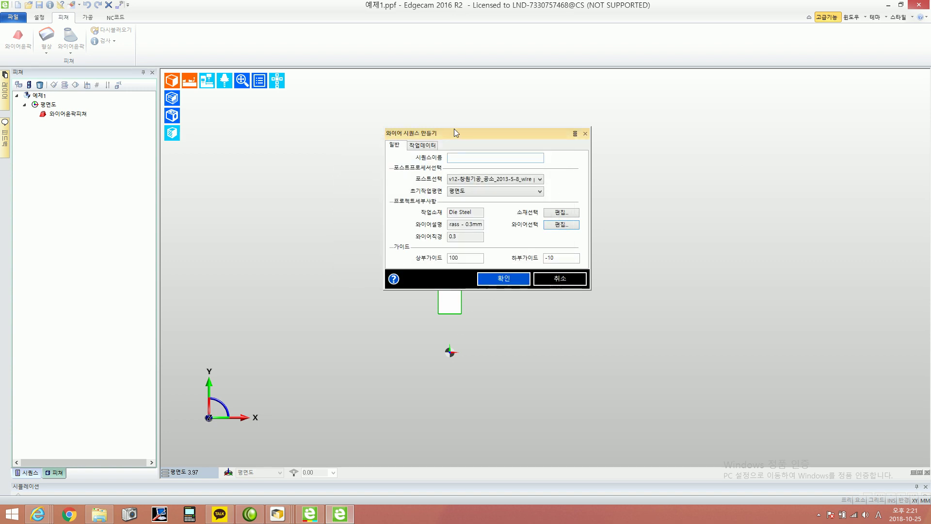
{"action": "left_click", "coordinate": [501, 283]}
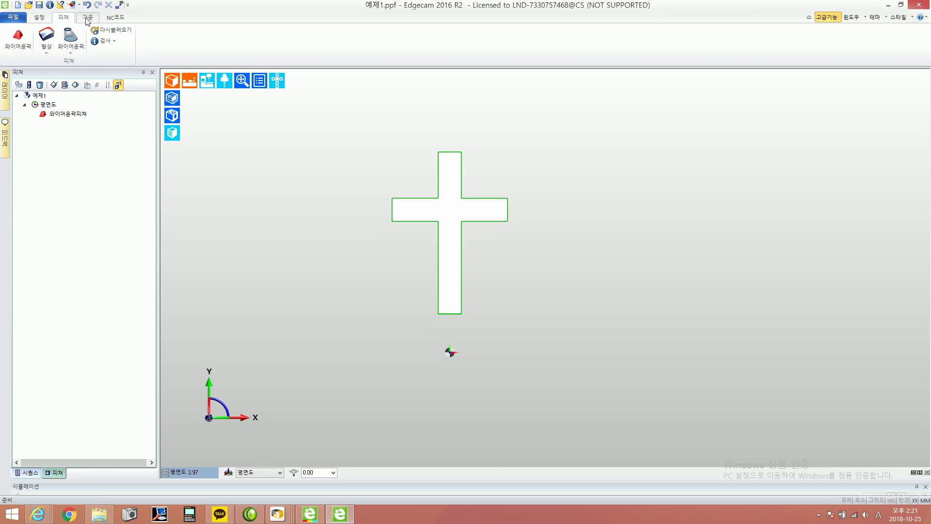
Start a wire setup (와이어설정) with sequential cutting of all passes (순차적으로모두절단) enabled and the number of cuts (절단수지정) set to 1
{"action": "left_click", "coordinate": [176, 39]}
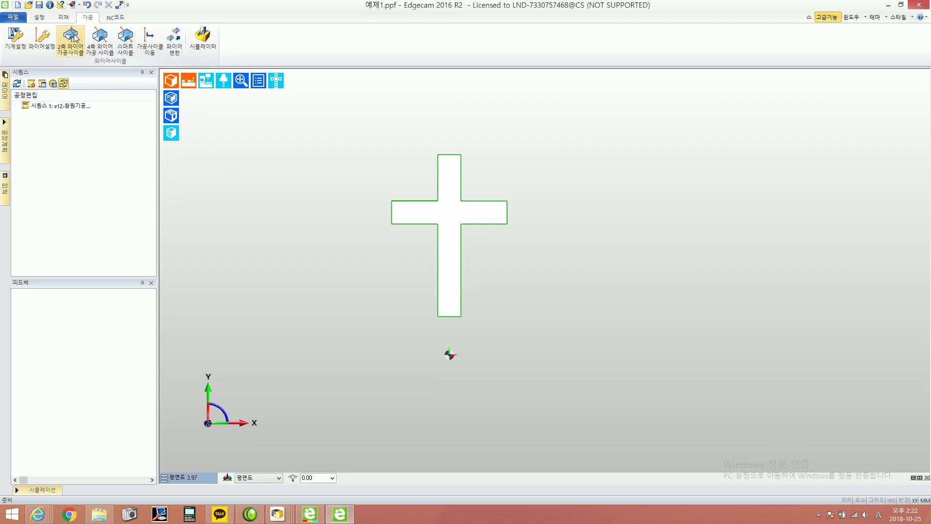
{"action": "right_click", "coordinate": [290, 130]}
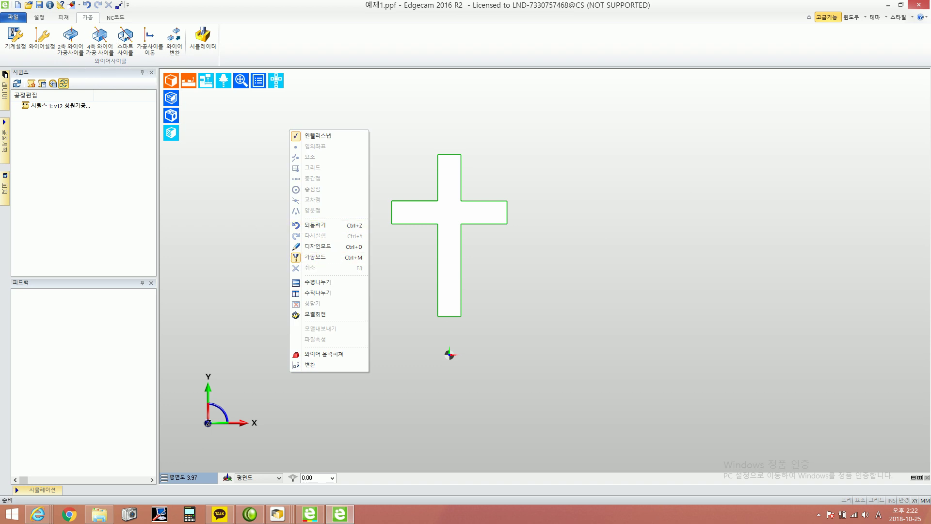
{"action": "left_click", "coordinate": [484, 113]}
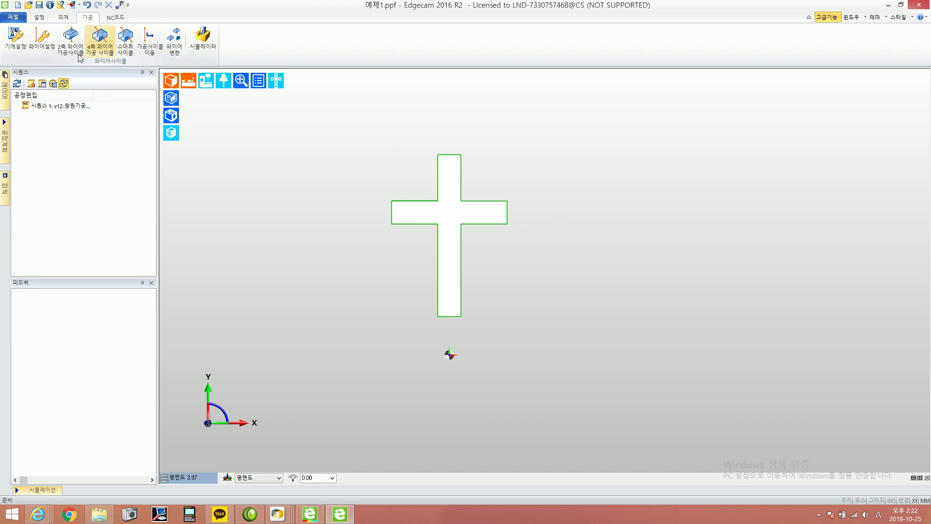
{"action": "key", "text": "ctrl+1"}
{"action": "left_click", "coordinate": [75, 104]}
{"action": "left_click_drag", "start_coordinate": [91, 112], "coordinate": [103, 170], "text": "ctrl+shift"}
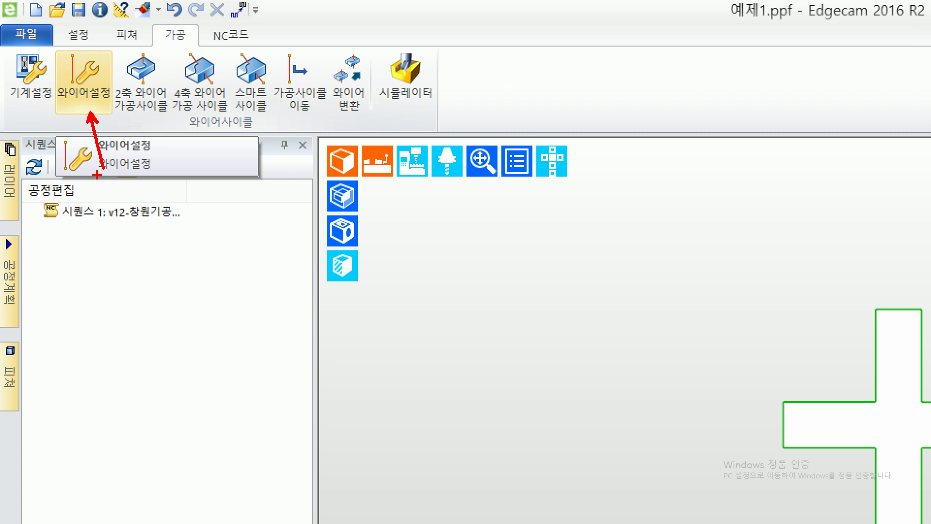
{"action": "key", "text": "Escape"}
{"action": "left_click", "coordinate": [42, 38]}
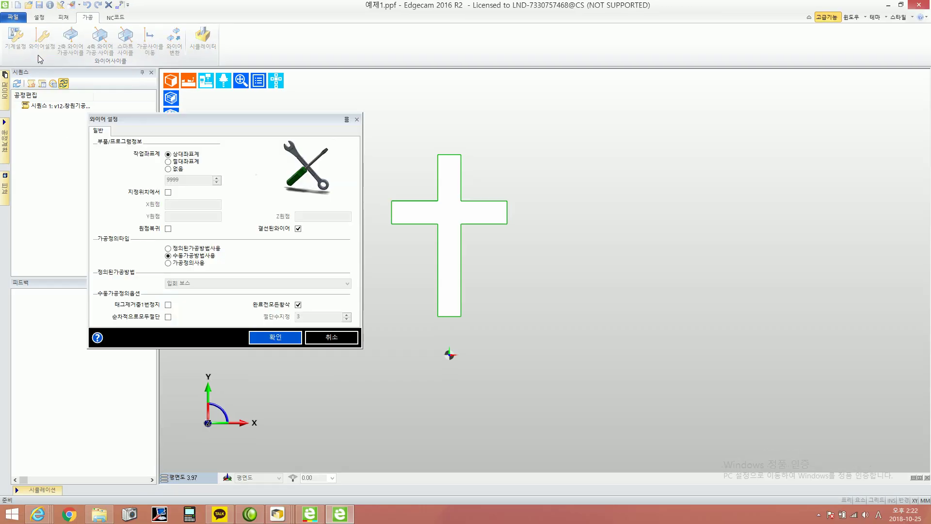
{"action": "left_click", "coordinate": [167, 317]}
{"action": "left_click_drag", "start_coordinate": [311, 314], "coordinate": [266, 319]}
{"action": "type", "text": "1"}
Examine the wire setup's work coordinate system, specified position, machining definition type, roughing order and cut count options
{"action": "key", "text": "ctrl+1"}
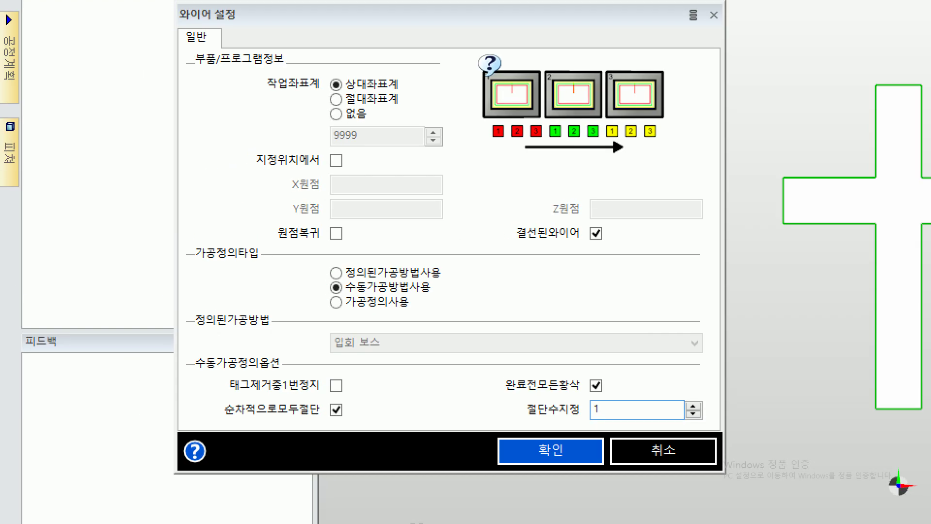
{"action": "mouse_move", "coordinate": [145, 23]}
{"action": "left_mouse_down", "text": "ctrl"}
{"action": "mouse_move", "coordinate": [271, 42]}
{"action": "mouse_move", "coordinate": [283, 57]}
{"action": "left_mouse_up", "text": "ctrl"}
{"action": "left_click_drag", "start_coordinate": [393, 104], "coordinate": [454, 104], "text": "ctrl+shift"}
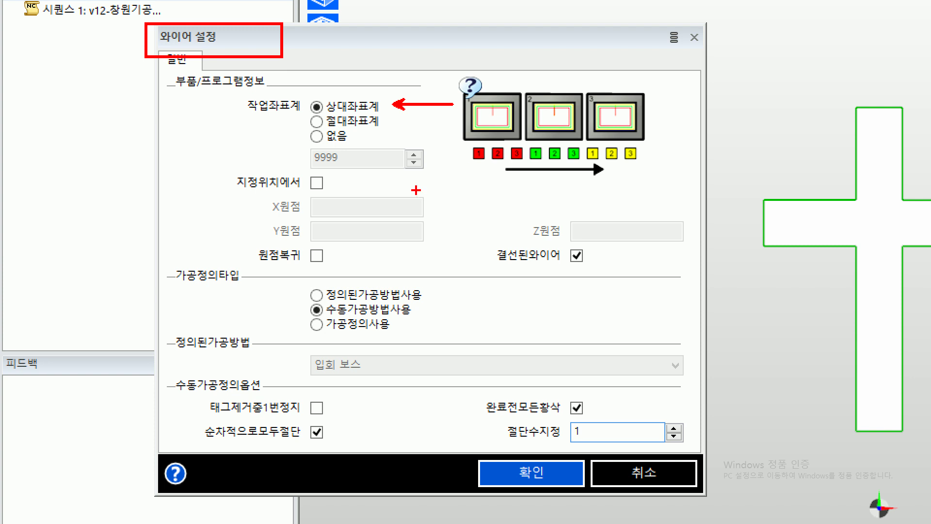
{"action": "mouse_move", "coordinate": [302, 166]}
{"action": "left_mouse_down"}
{"action": "mouse_move", "coordinate": [320, 185]}
{"action": "mouse_move", "coordinate": [359, 162]}
{"action": "left_mouse_up"}
{"action": "left_click_drag", "start_coordinate": [479, 396], "coordinate": [602, 421], "text": "ctrl"}
{"action": "mouse_move", "coordinate": [562, 389]}
{"action": "left_mouse_down"}
{"action": "mouse_move", "coordinate": [578, 409]}
{"action": "mouse_move", "coordinate": [604, 395]}
{"action": "left_mouse_up"}
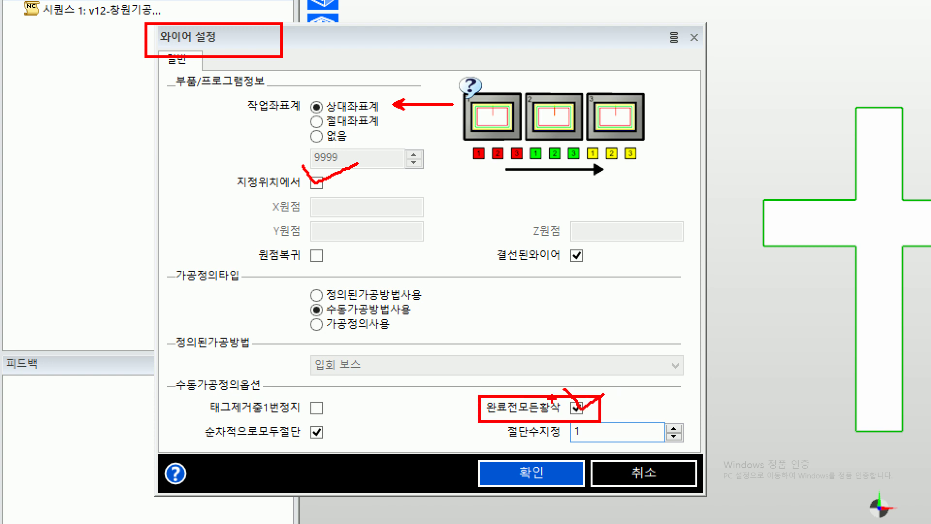
{"action": "mouse_move", "coordinate": [291, 309]}
{"action": "left_mouse_down"}
{"action": "mouse_move", "coordinate": [306, 309]}
{"action": "mouse_move", "coordinate": [222, 309]}
{"action": "left_mouse_up"}
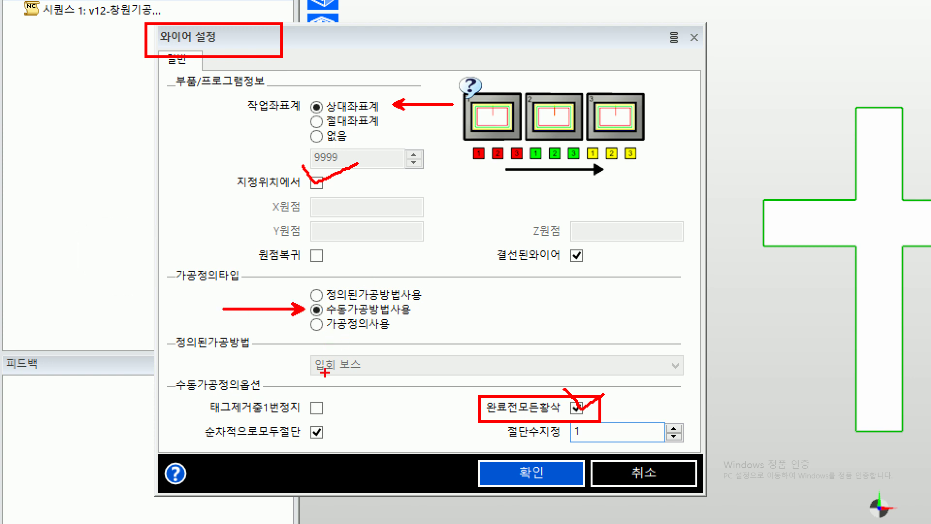
{"action": "left_click_drag", "start_coordinate": [199, 420], "coordinate": [331, 445]}
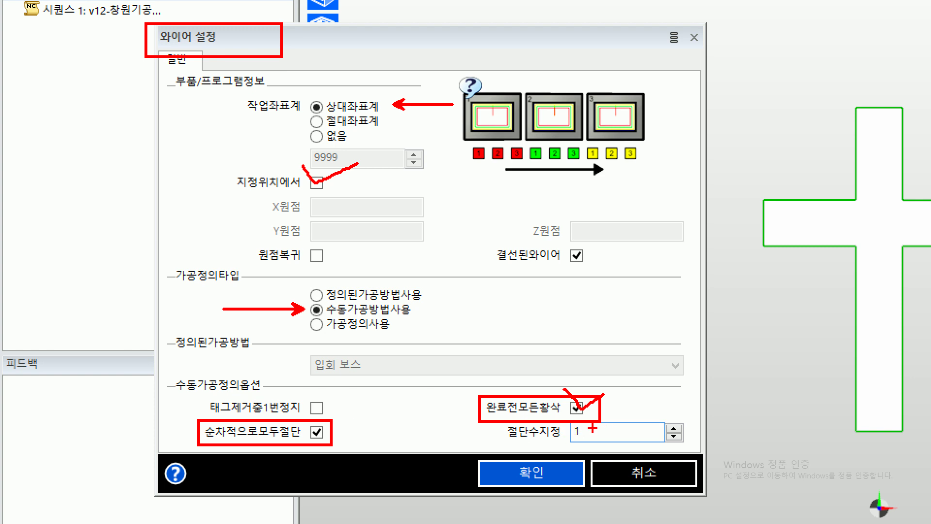
{"action": "mouse_move", "coordinate": [589, 428]}
{"action": "left_mouse_down"}
{"action": "mouse_move", "coordinate": [561, 435]}
{"action": "mouse_move", "coordinate": [588, 442]}
{"action": "left_mouse_up"}
{"action": "mouse_move", "coordinate": [606, 427]}
{"action": "left_mouse_down"}
{"action": "mouse_move", "coordinate": [630, 439]}
{"action": "mouse_move", "coordinate": [606, 453]}
{"action": "left_mouse_up"}
{"action": "mouse_move", "coordinate": [622, 309]}
{"action": "left_mouse_down"}
{"action": "mouse_move", "coordinate": [662, 288]}
{"action": "mouse_move", "coordinate": [632, 350]}
{"action": "mouse_move", "coordinate": [611, 321]}
{"action": "mouse_move", "coordinate": [661, 271]}
{"action": "mouse_move", "coordinate": [682, 311]}
{"action": "mouse_move", "coordinate": [649, 353]}
{"action": "left_mouse_up"}
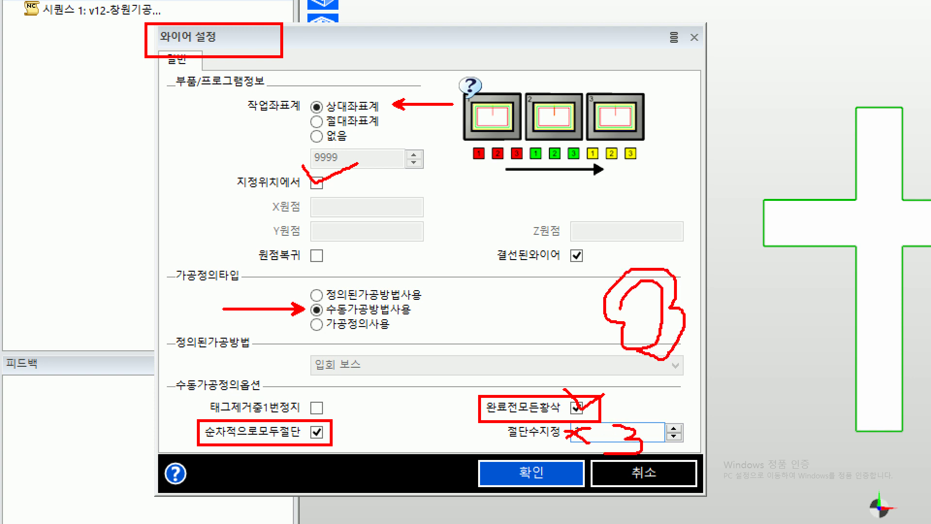
{"action": "left_click_drag", "start_coordinate": [610, 313], "coordinate": [671, 282]}
{"action": "left_click_drag", "start_coordinate": [598, 429], "coordinate": [608, 428]}
{"action": "left_click_drag", "start_coordinate": [604, 423], "coordinate": [604, 433]}
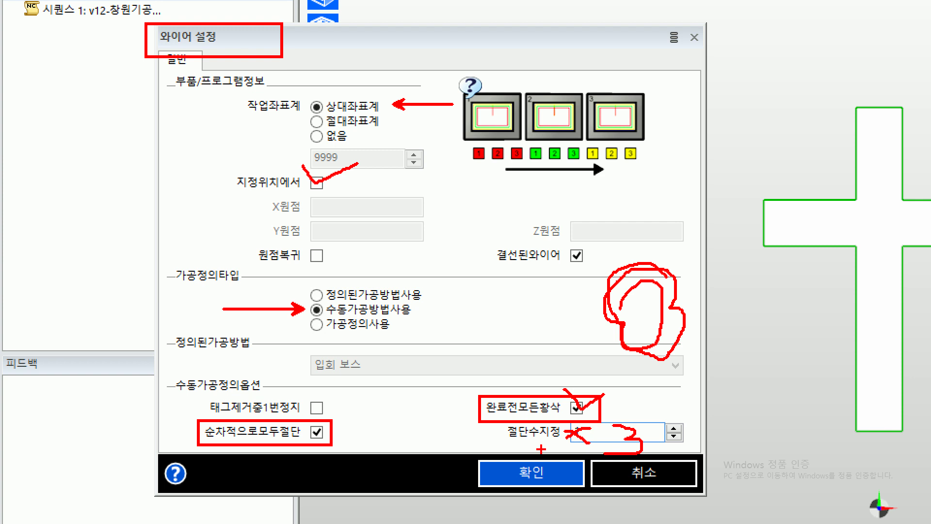
{"action": "key", "text": "Escape"}
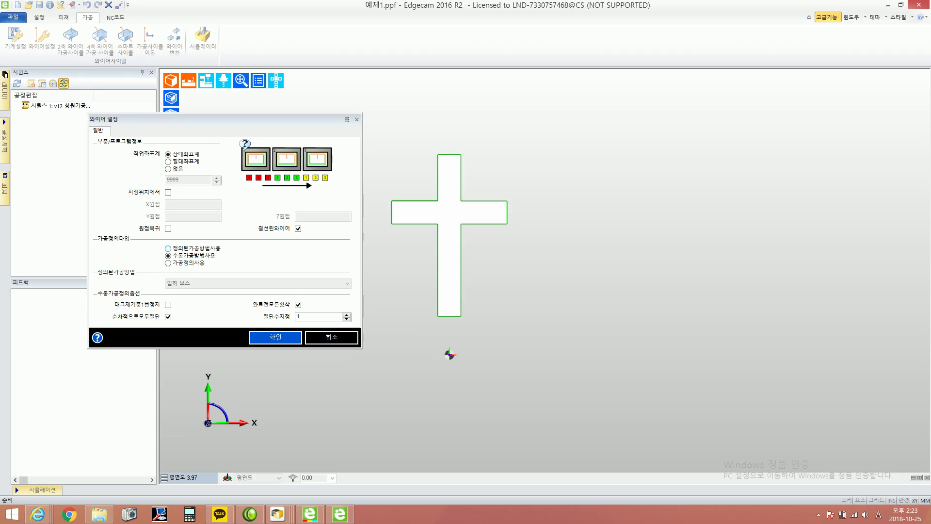
Accept the wire setup's options and add it as an operation in the machining sequence
{"action": "key", "text": "ctrl+1"}
{"action": "left_click", "coordinate": [399, 265]}
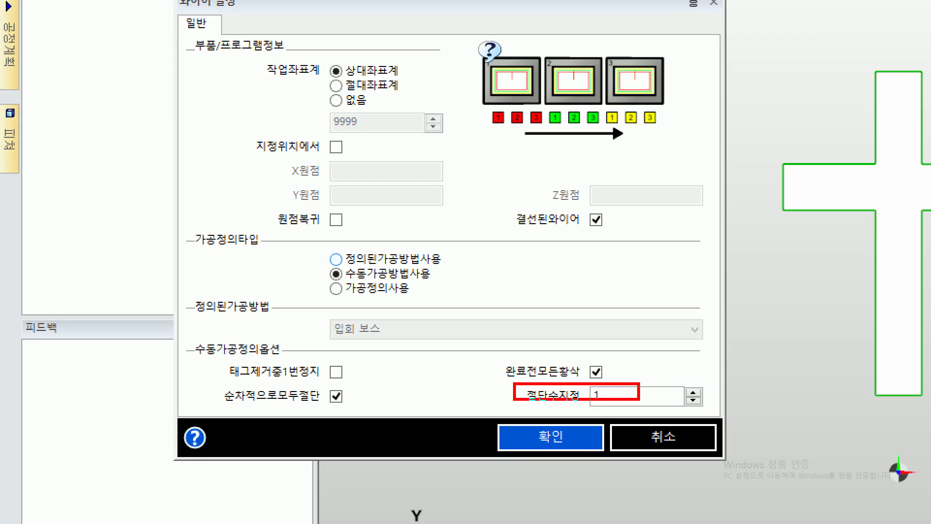
{"action": "left_click_drag", "start_coordinate": [514, 383], "coordinate": [708, 409], "text": "ctrl"}
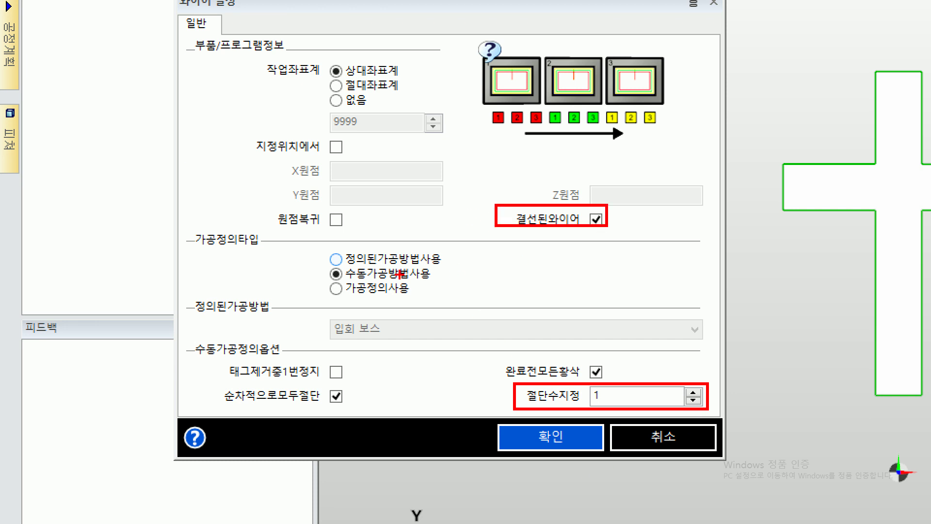
{"action": "left_click_drag", "start_coordinate": [310, 264], "coordinate": [470, 286]}
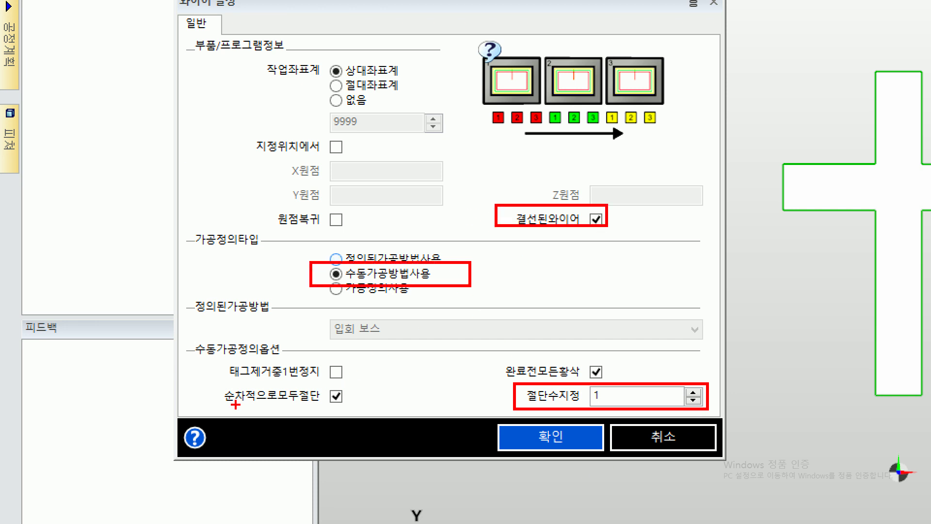
{"action": "left_click_drag", "start_coordinate": [202, 388], "coordinate": [355, 410]}
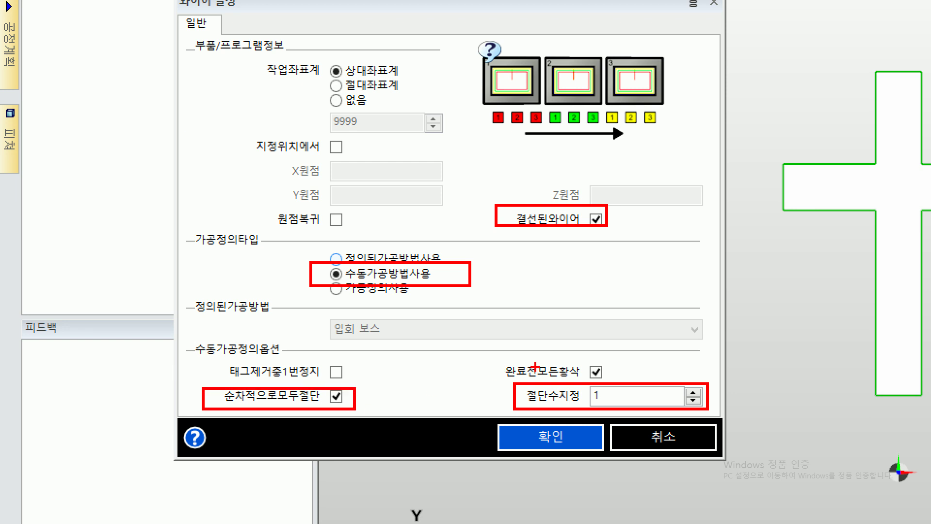
{"action": "mouse_move", "coordinate": [497, 352]}
{"action": "left_mouse_down"}
{"action": "mouse_move", "coordinate": [619, 381]}
{"action": "mouse_move", "coordinate": [604, 445]}
{"action": "left_mouse_up"}
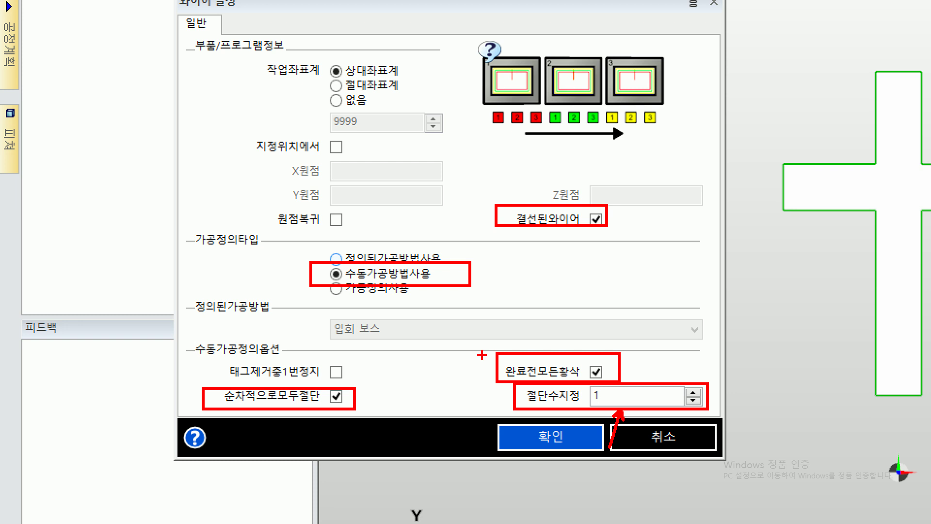
{"action": "left_click_drag", "start_coordinate": [527, 465], "coordinate": [534, 516]}
{"action": "key", "text": "Escape"}
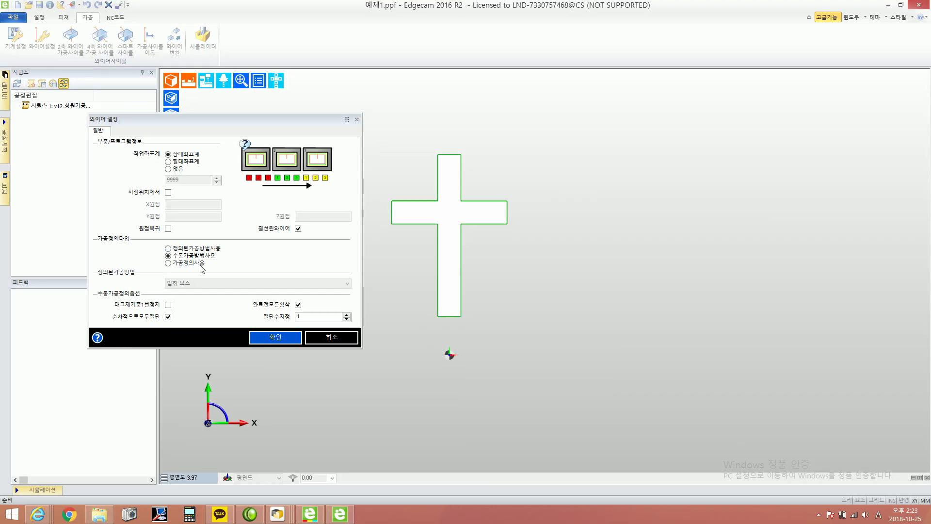
{"action": "left_click", "coordinate": [264, 345]}
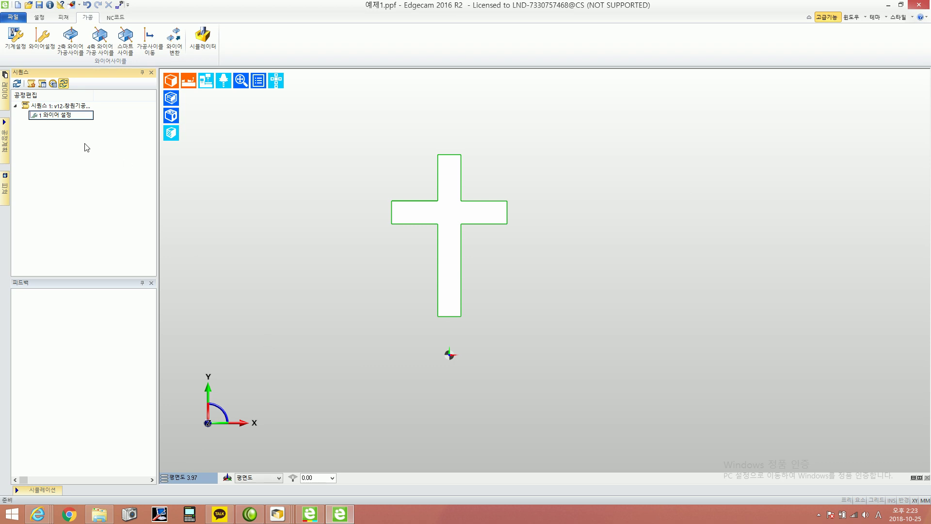
{"action": "key", "text": "ctrl+1"}
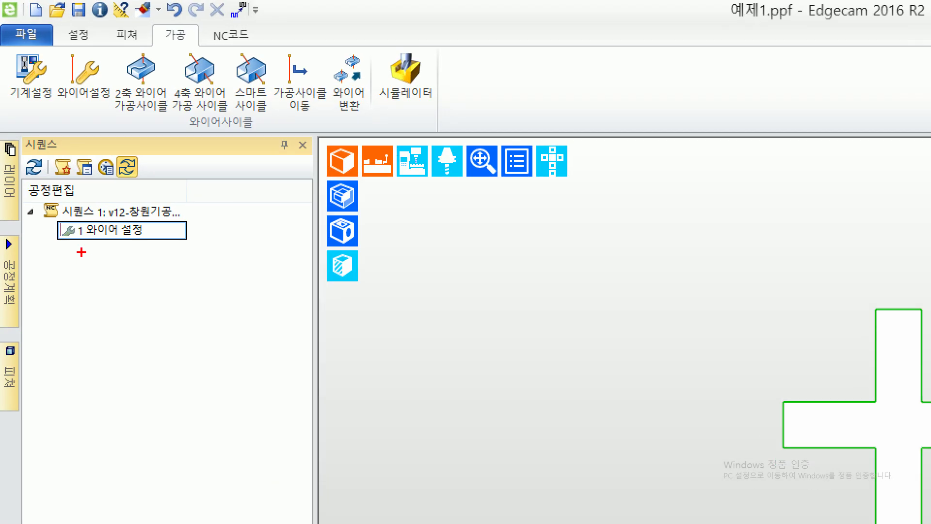
Start a 2-axis wire machining cycle (2축 와이어 가공사이클) with its offset (옵셋) set to left (왼쪽)
{"action": "left_click_drag", "start_coordinate": [96, 245], "coordinate": [99, 320], "text": "ctrl+shift"}
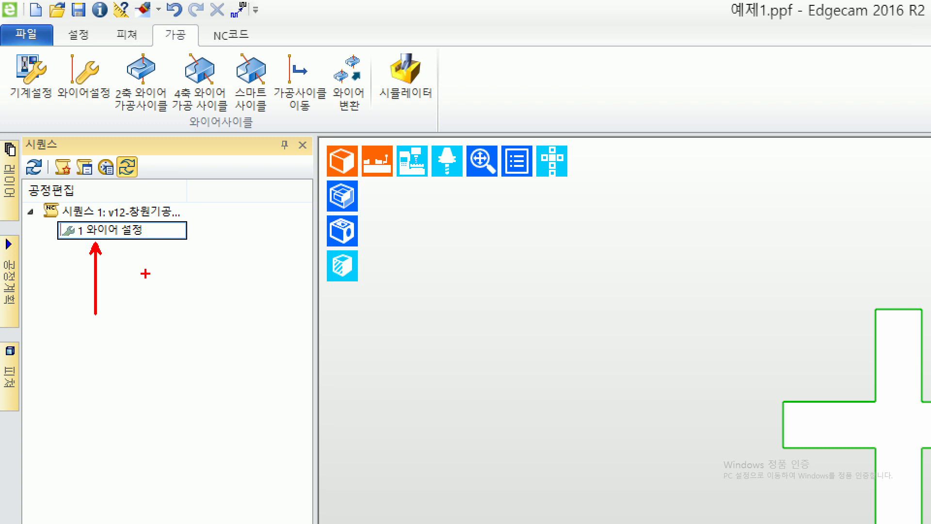
{"action": "mouse_move", "coordinate": [105, 41]}
{"action": "left_mouse_down", "text": "ctrl"}
{"action": "mouse_move", "coordinate": [175, 118]}
{"action": "mouse_move", "coordinate": [269, 257]}
{"action": "left_mouse_up", "text": "ctrl"}
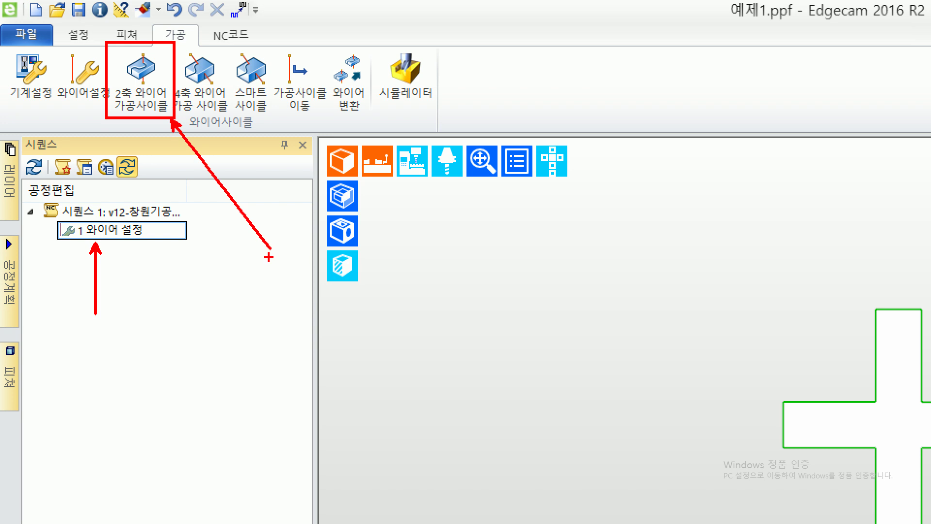
{"action": "key", "text": "Escape"}
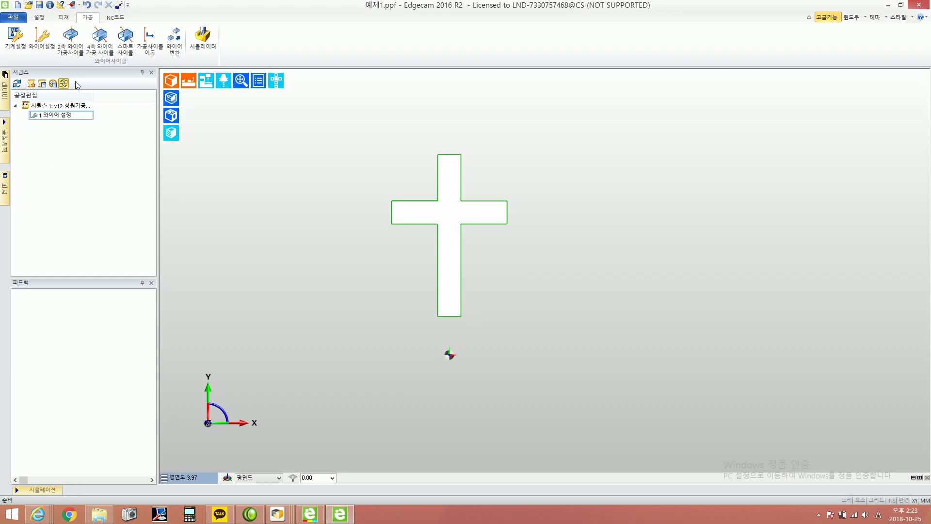
{"action": "left_click", "coordinate": [70, 40]}
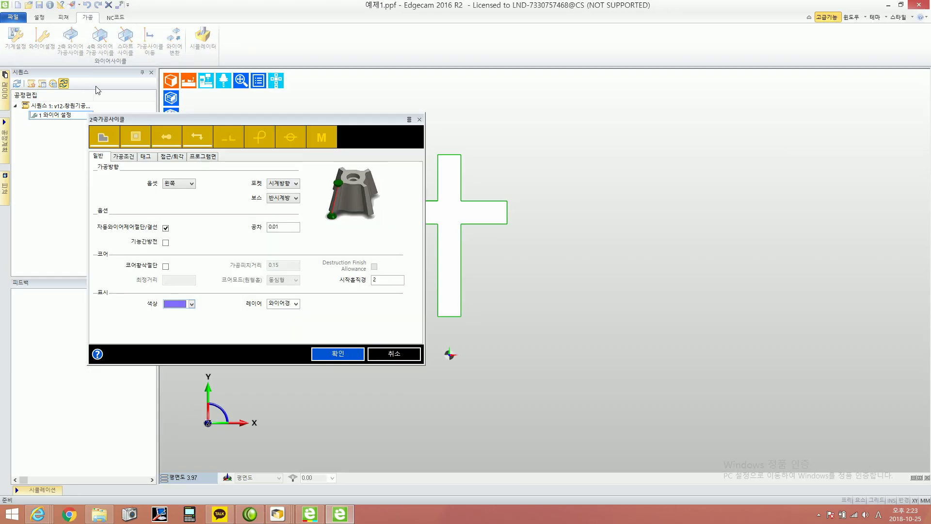
{"action": "left_click_drag", "start_coordinate": [141, 120], "coordinate": [193, 112]}
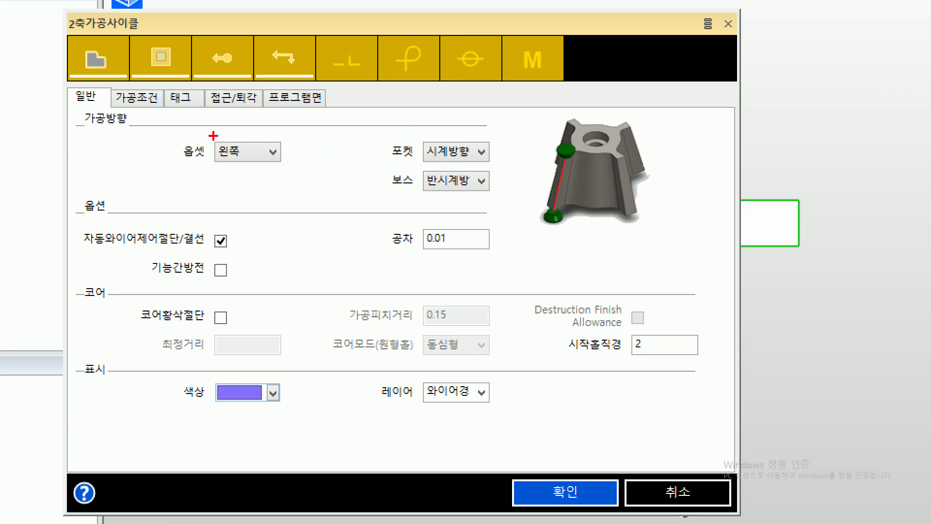
{"action": "left_click_drag", "start_coordinate": [153, 132], "coordinate": [326, 181]}
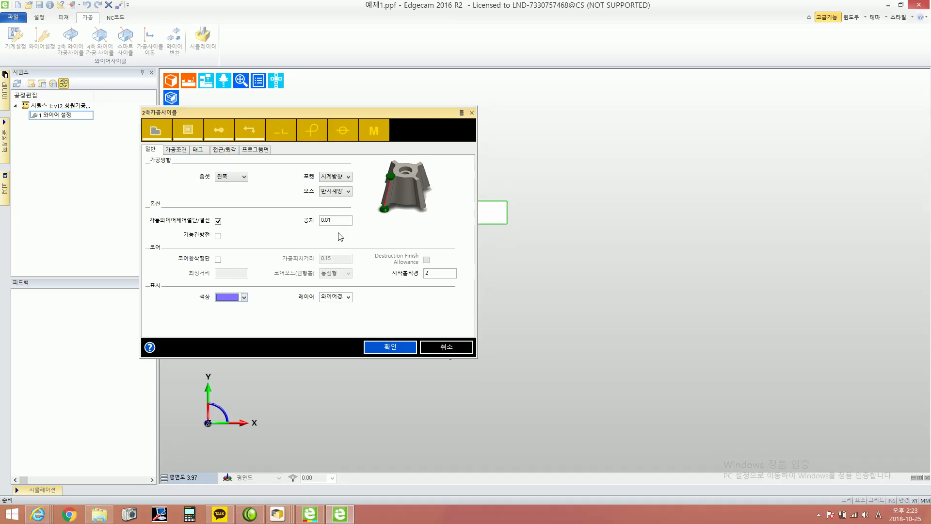
{"action": "left_click", "coordinate": [232, 155]}
{"action": "left_click", "coordinate": [224, 187]}
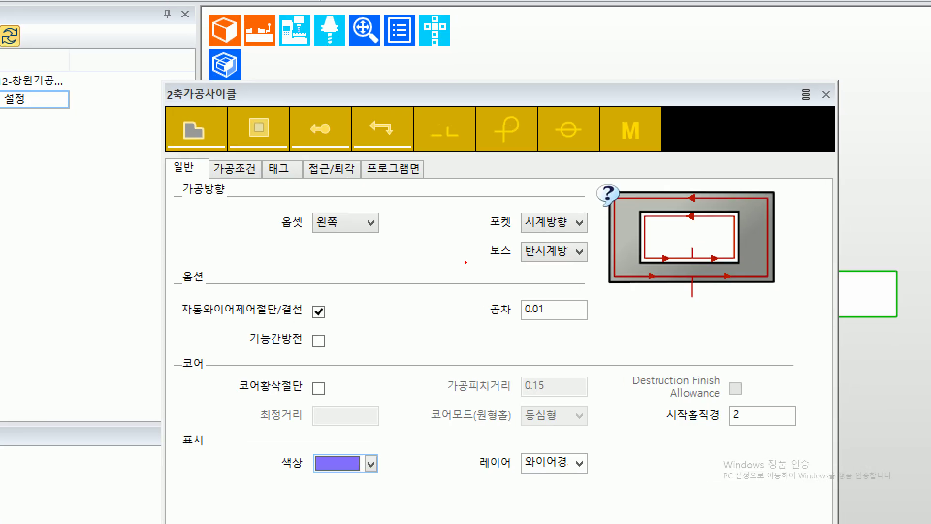
Set the cycle's pocket (포켓) machining direction to clockwise (시계방향)
{"action": "left_click_drag", "start_coordinate": [776, 294], "coordinate": [694, 293]}
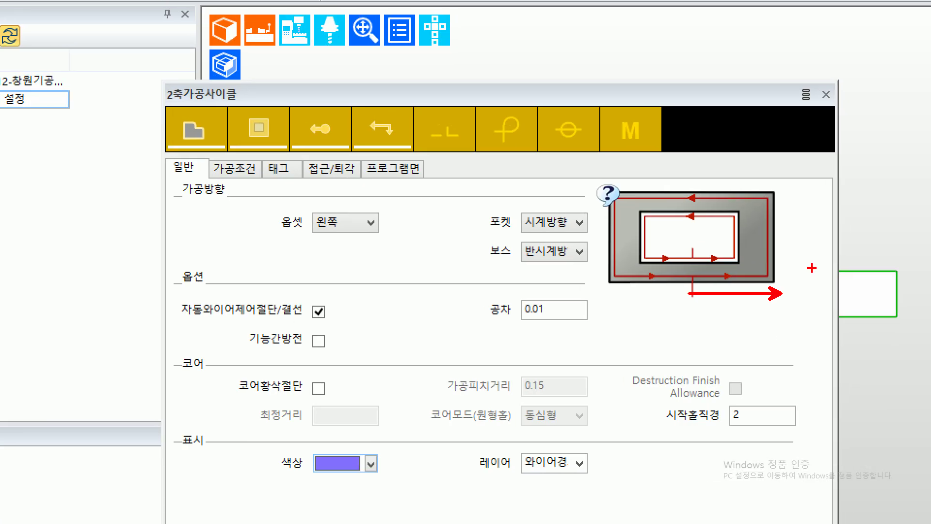
{"action": "mouse_move", "coordinate": [475, 201]}
{"action": "left_mouse_down"}
{"action": "mouse_move", "coordinate": [600, 234]}
{"action": "mouse_move", "coordinate": [587, 233]}
{"action": "left_mouse_up"}
{"action": "key", "text": "Escape"}
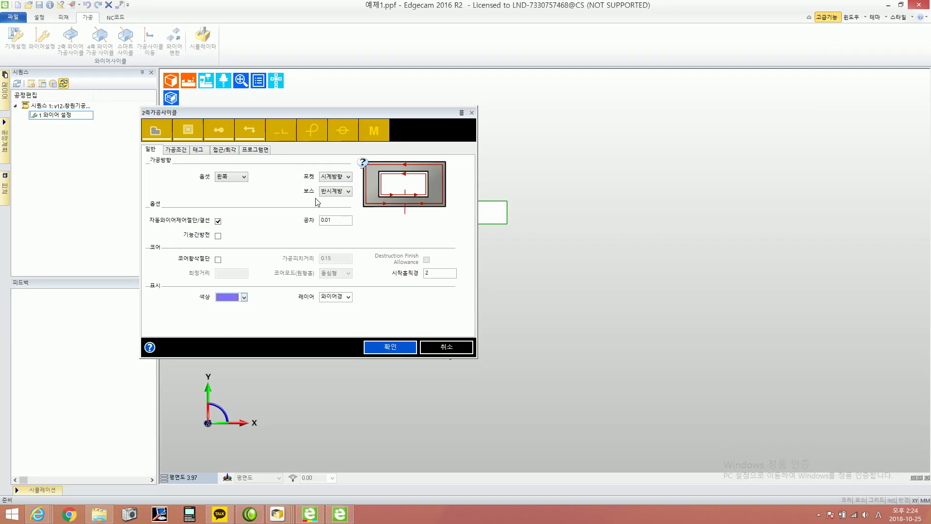
{"action": "left_click", "coordinate": [336, 176]}
{"action": "left_click", "coordinate": [335, 185]}
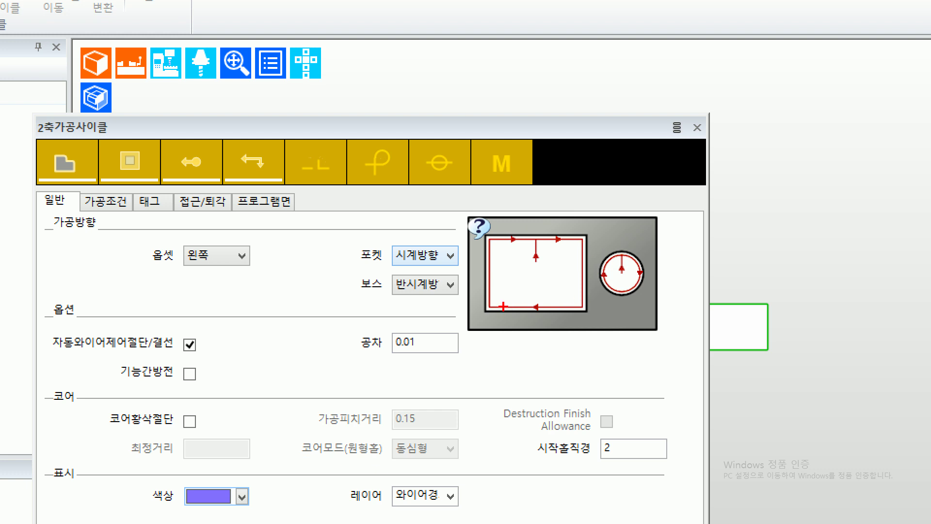
Examine the cycle's boss (보스) direction, automatic wire cutting and threading option (자동와이어제어절단/결선) and the remaining settings pages
{"action": "mouse_move", "coordinate": [354, 271]}
{"action": "left_mouse_down"}
{"action": "mouse_move", "coordinate": [460, 272]}
{"action": "mouse_move", "coordinate": [461, 300]}
{"action": "left_mouse_up"}
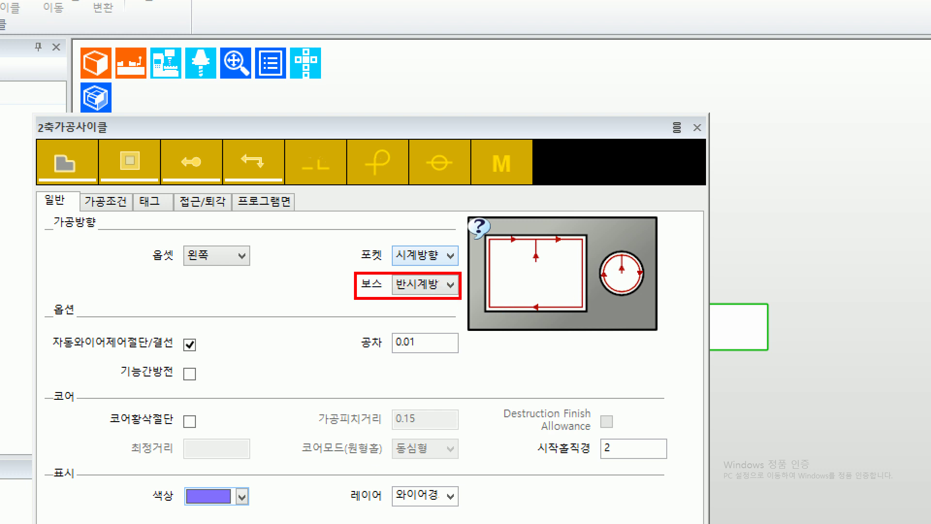
{"action": "left_click_drag", "start_coordinate": [366, 298], "coordinate": [329, 329]}
{"action": "left_click_drag", "start_coordinate": [627, 339], "coordinate": [533, 339]}
{"action": "left_click_drag", "start_coordinate": [664, 233], "coordinate": [664, 330]}
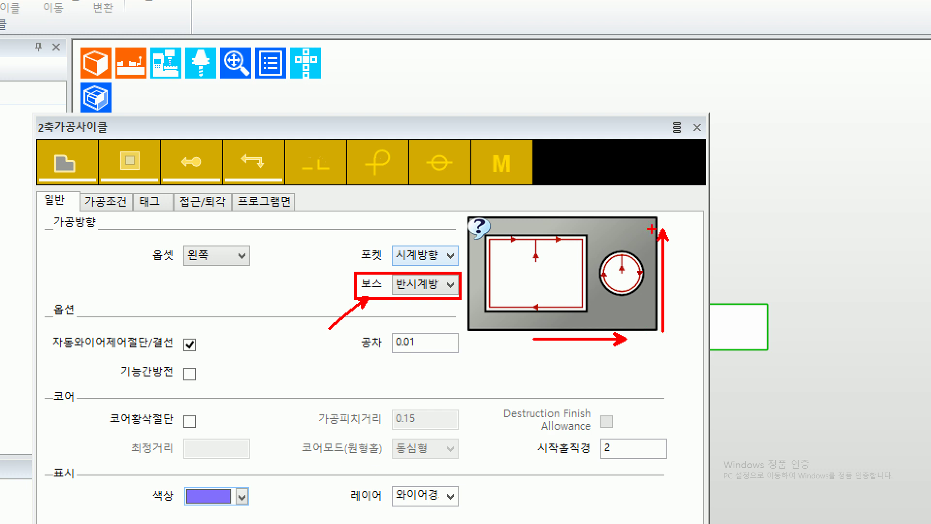
{"action": "mouse_move", "coordinate": [139, 235]}
{"action": "left_mouse_down"}
{"action": "mouse_move", "coordinate": [364, 291]}
{"action": "mouse_move", "coordinate": [461, 323]}
{"action": "mouse_move", "coordinate": [466, 336]}
{"action": "left_mouse_up"}
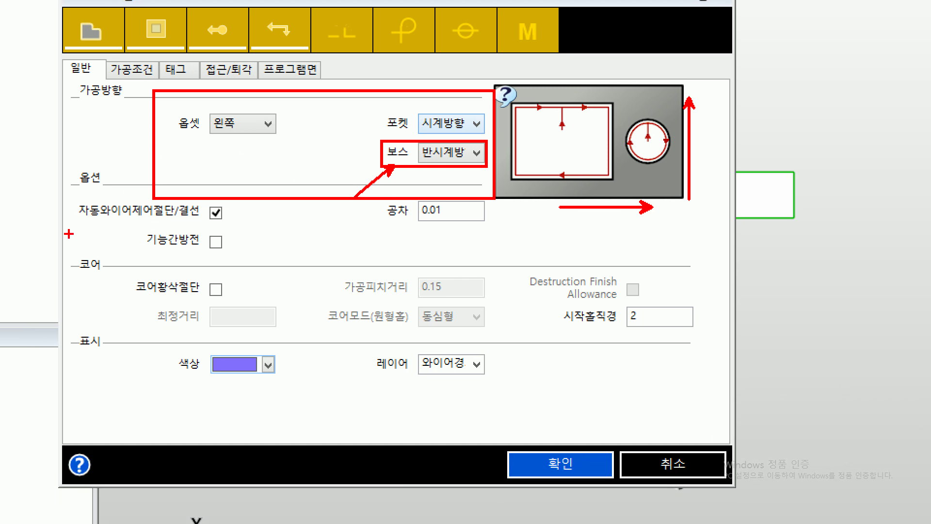
{"action": "left_click_drag", "start_coordinate": [79, 216], "coordinate": [236, 217]}
{"action": "left_click_drag", "start_coordinate": [77, 220], "coordinate": [224, 219]}
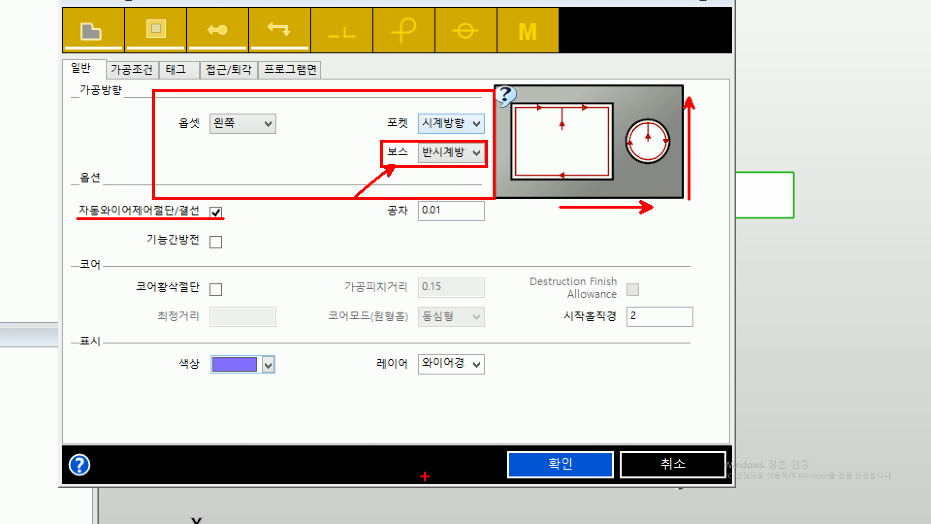
{"action": "left_click_drag", "start_coordinate": [114, 68], "coordinate": [316, 69]}
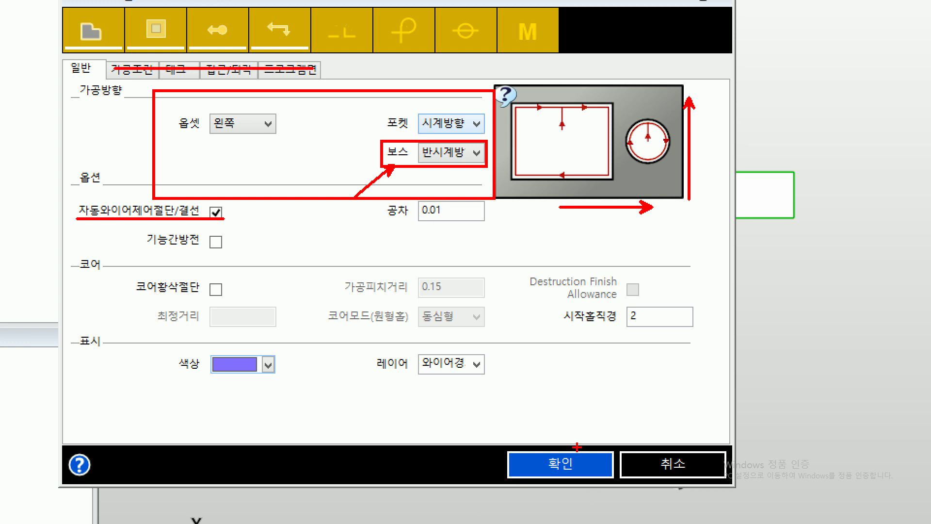
{"action": "left_click_drag", "start_coordinate": [592, 342], "coordinate": [577, 447]}
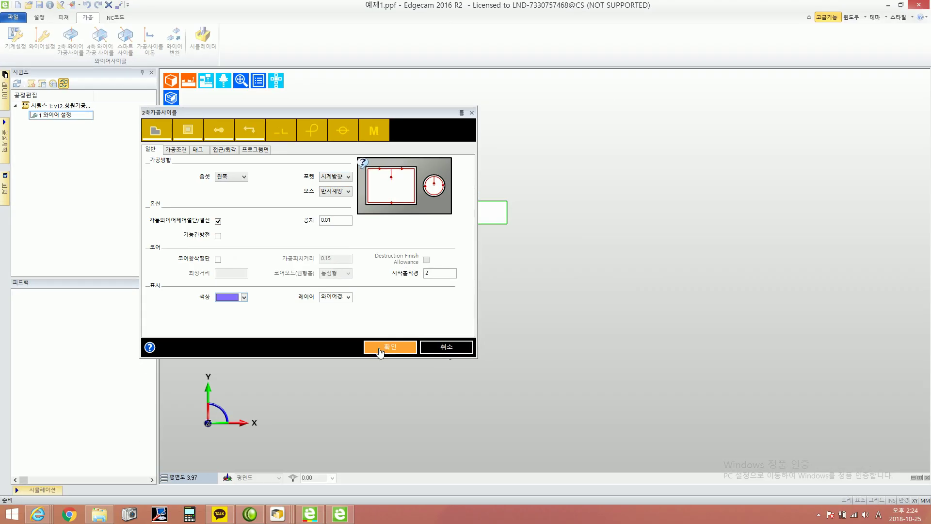
Accept the 2-axis cycle's options and select the cross outline as the wire profile to machine
{"action": "left_click", "coordinate": [539, 462]}
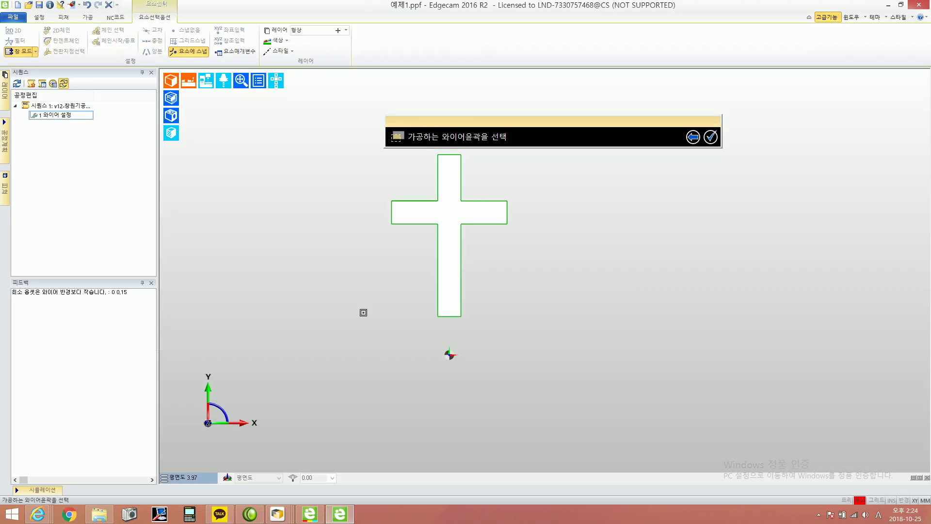
{"action": "left_click", "coordinate": [456, 181]}
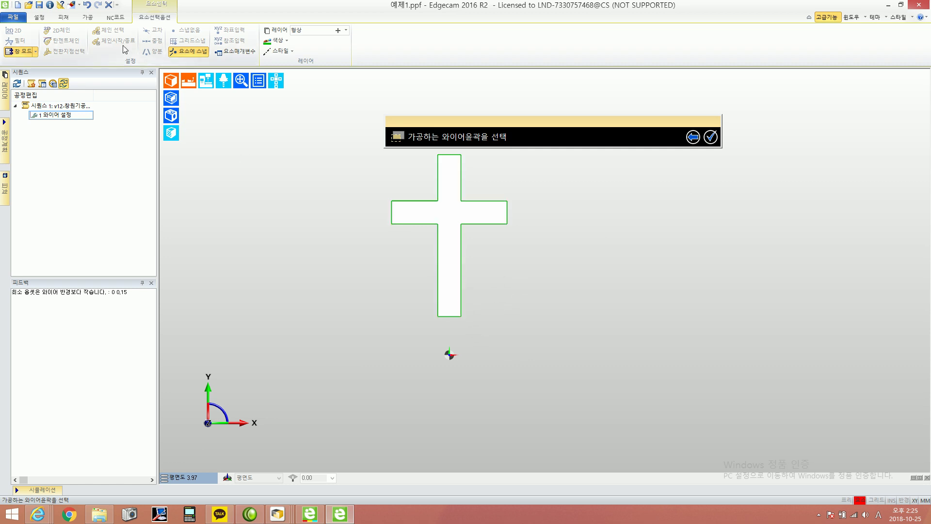
{"action": "left_click", "coordinate": [463, 303]}
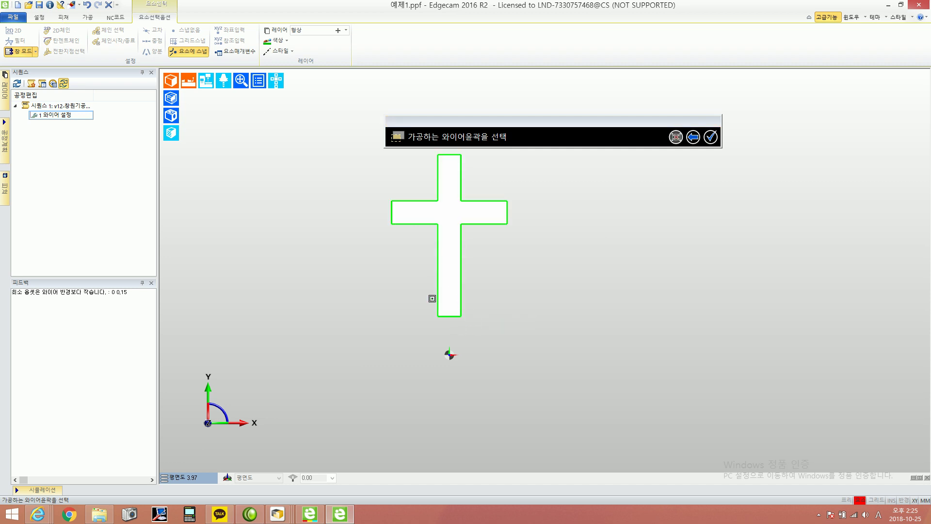
{"action": "right_click", "coordinate": [515, 275]}
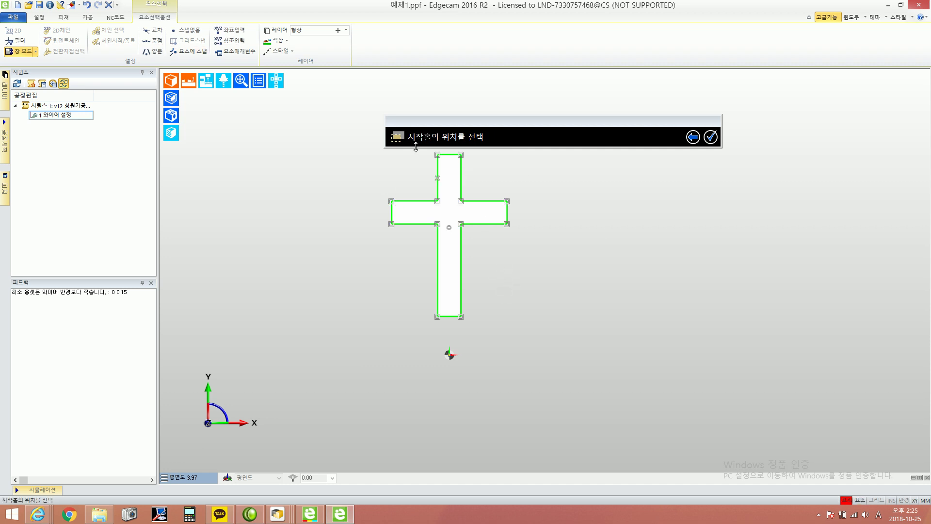
Specify the start hole's position and start the profile at the midpoint of the cross's bottom edge
{"action": "scroll", "coordinate": [482, 306], "scroll_direction": "down", "scroll_amount": 2}
{"action": "scroll", "coordinate": [476, 313], "scroll_direction": "up", "scroll_amount": 4}
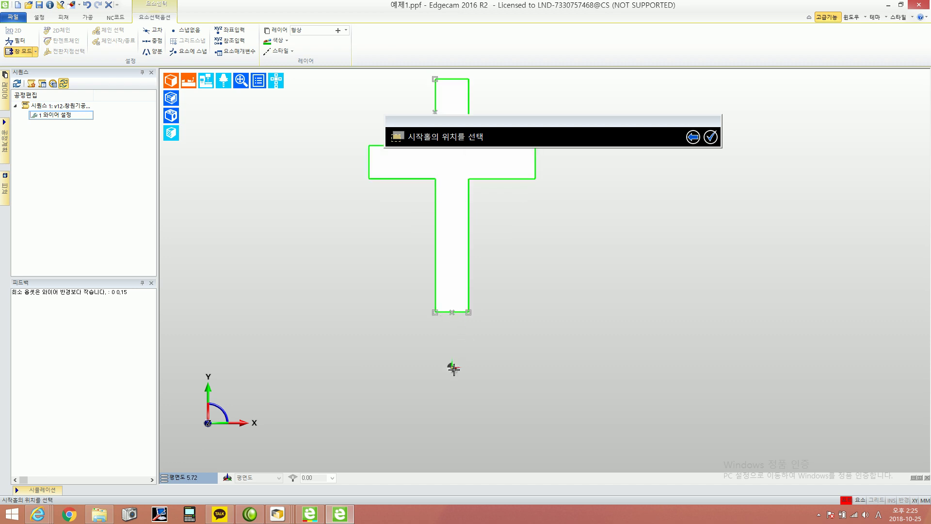
{"action": "left_click", "coordinate": [450, 312]}
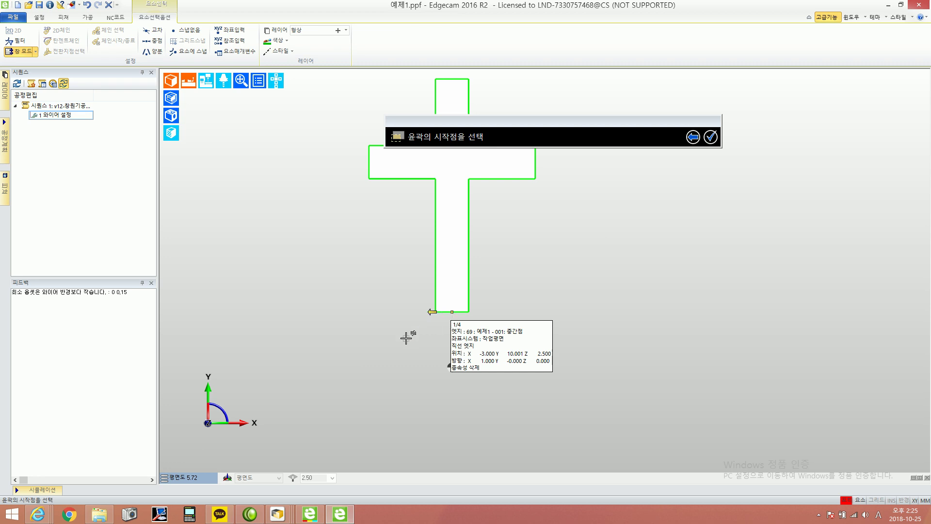
{"action": "left_click", "coordinate": [452, 312]}
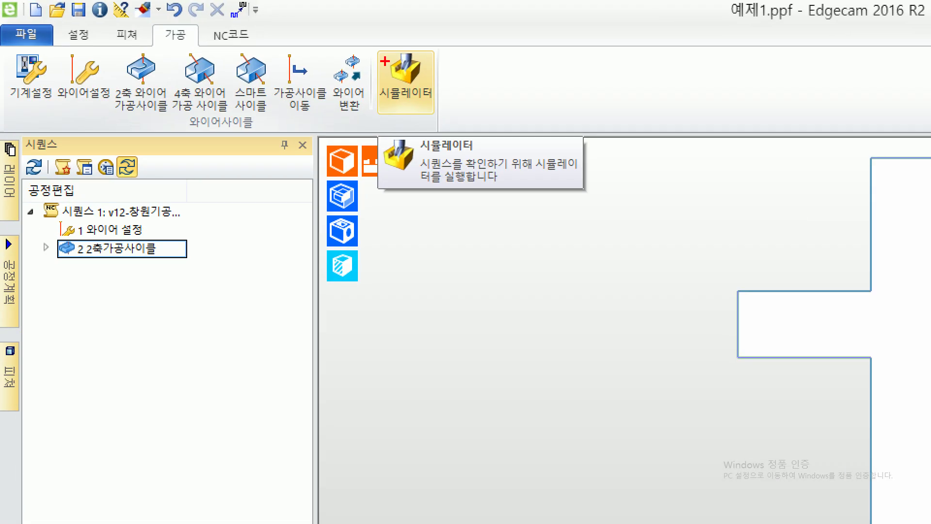
Launch the Simulator with automatically generated stock and run the wire cutting simulation
{"action": "mouse_move", "coordinate": [359, 41]}
{"action": "left_mouse_down", "text": "ctrl"}
{"action": "mouse_move", "coordinate": [467, 137]}
{"action": "mouse_move", "coordinate": [447, 119]}
{"action": "mouse_move", "coordinate": [653, 104]}
{"action": "left_mouse_up", "text": "ctrl"}
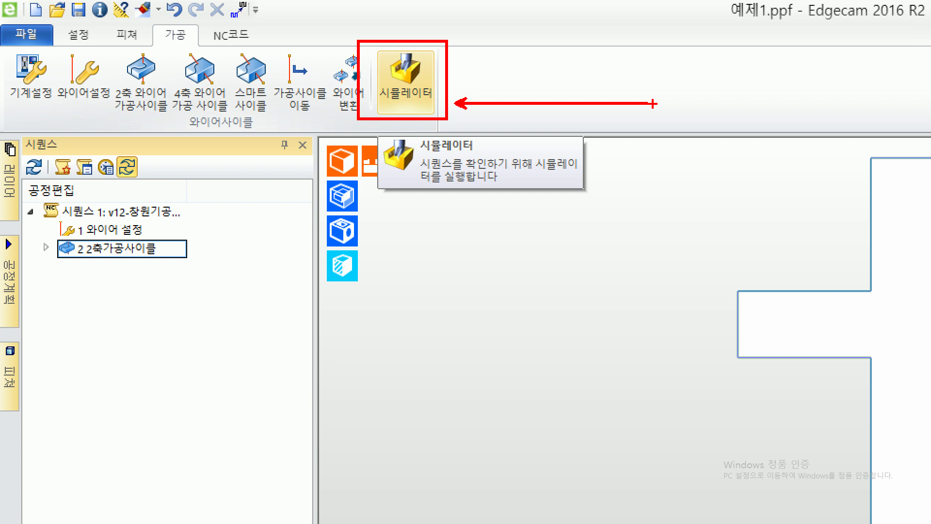
{"action": "key", "text": "Escape"}
{"action": "left_click", "coordinate": [388, 91]}
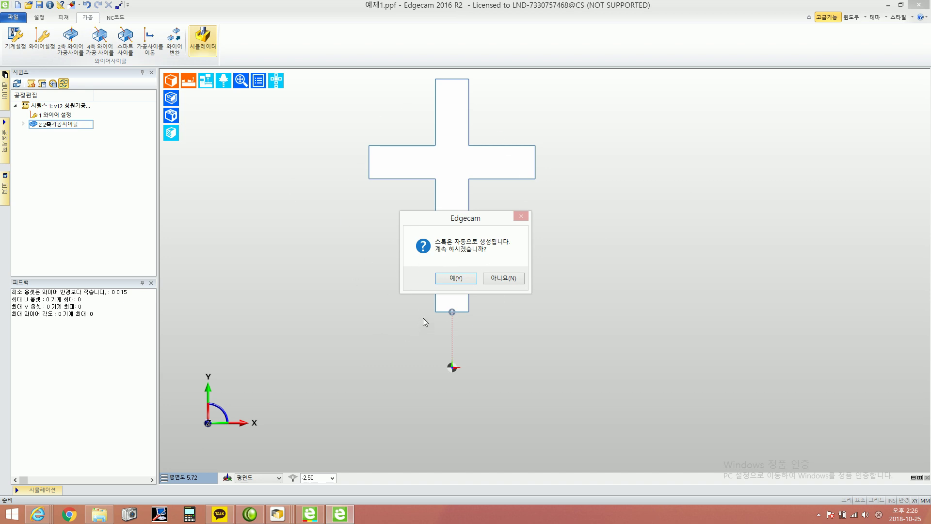
{"action": "left_click", "coordinate": [455, 278]}
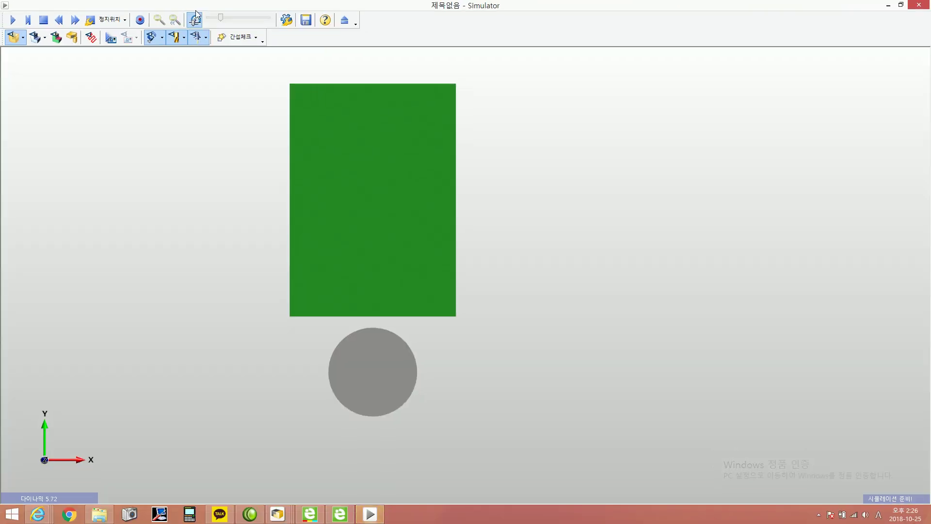
{"action": "left_click", "coordinate": [13, 20]}
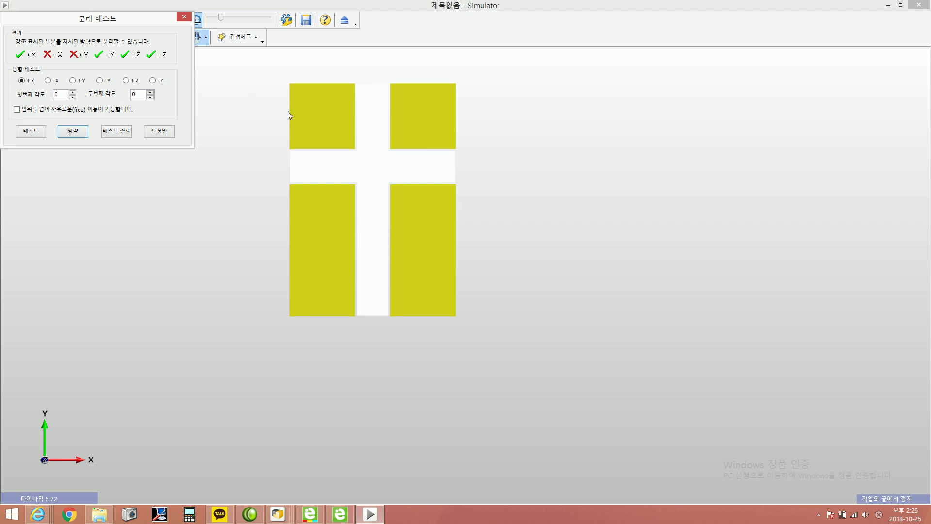
Run the separation test (분리 테스트) on the highlighted cut piece in the +X direction and return from the Simulator to the model
{"action": "middle_click_drag", "start_coordinate": [405, 277], "coordinate": [453, 348]}
{"action": "left_click", "coordinate": [30, 131]}
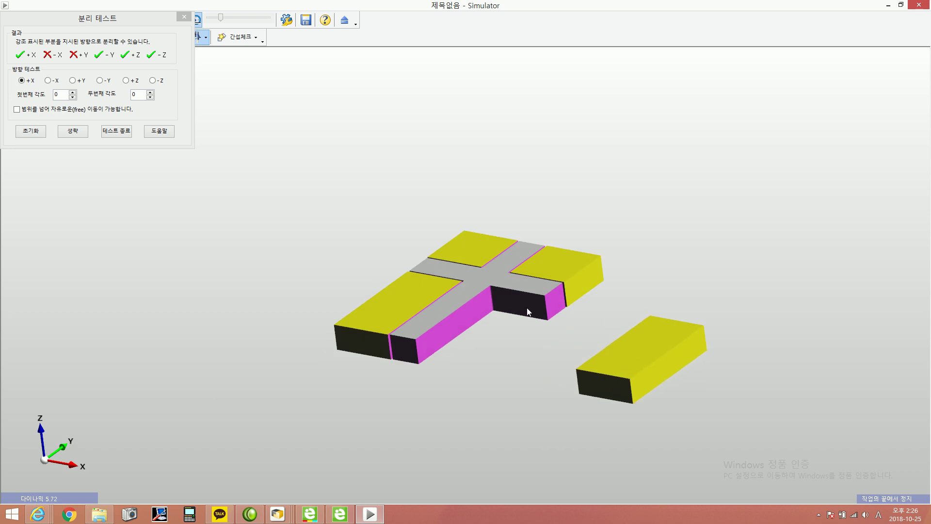
{"action": "middle_click_drag", "start_coordinate": [491, 262], "coordinate": [412, 271]}
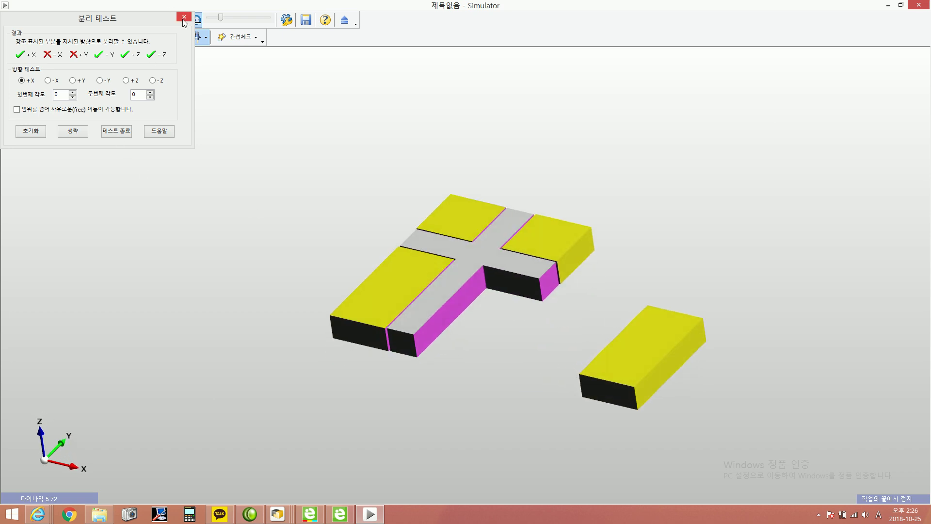
{"action": "left_click", "coordinate": [184, 17]}
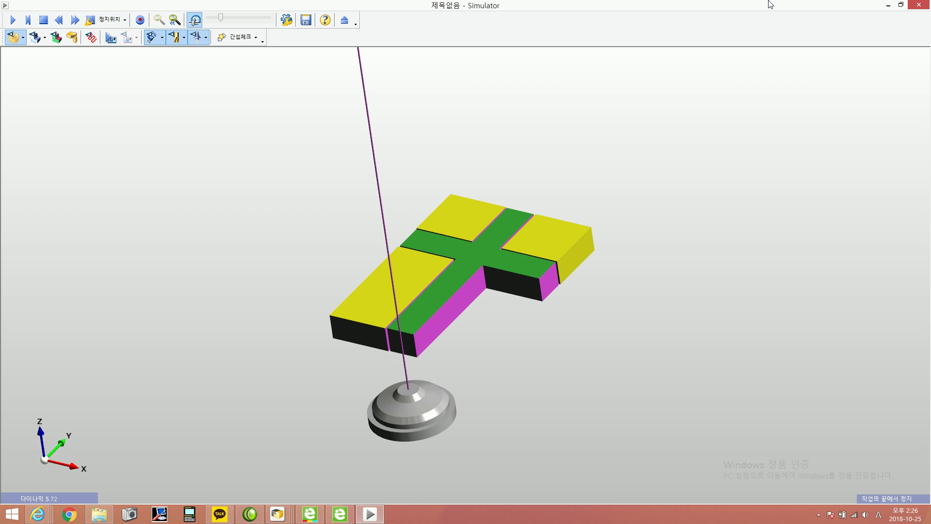
{"action": "left_click", "coordinate": [344, 20]}
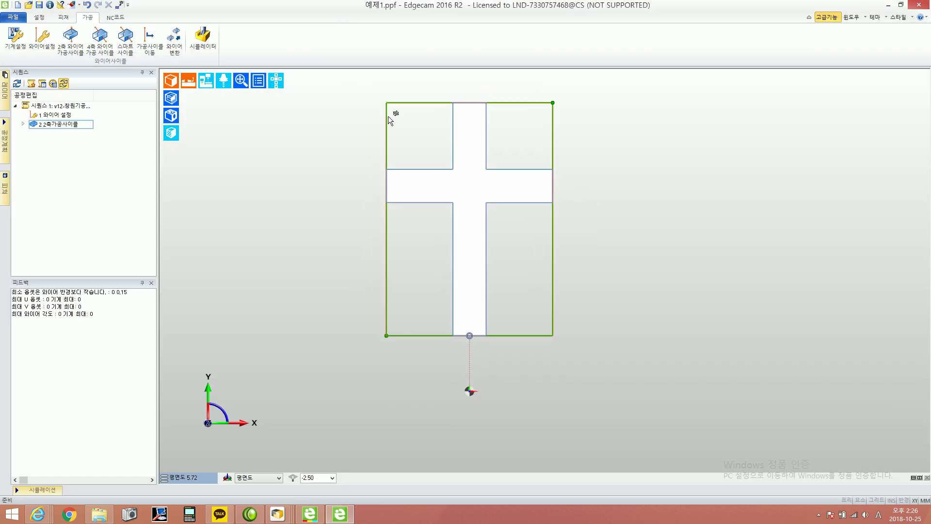
{"action": "middle_click_drag", "start_coordinate": [589, 233], "coordinate": [598, 254]}
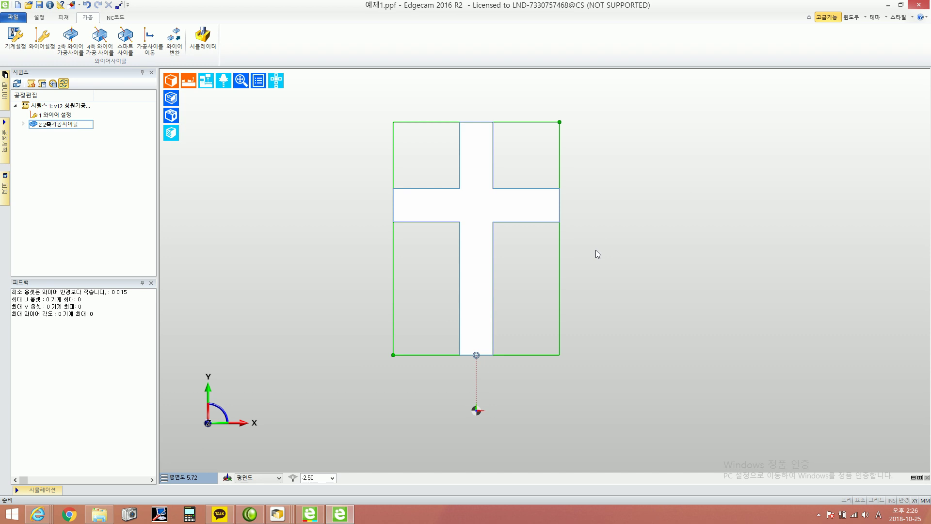